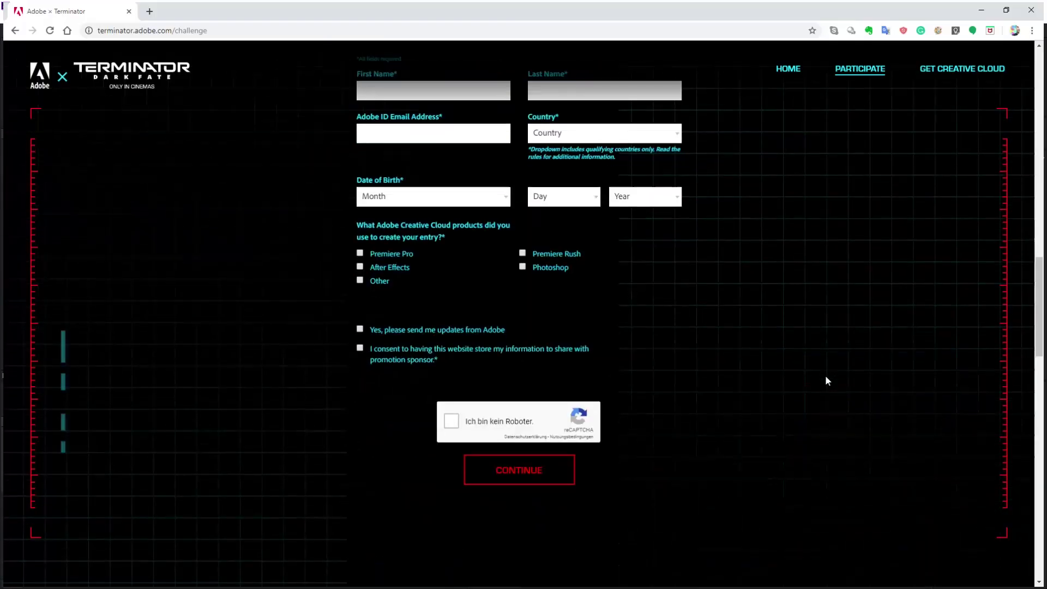
# On the Terminator challenge page, scroll down and start the Premiere Pro trailer remix tutorial video.
pyautogui.scroll(-10, 825, 375)
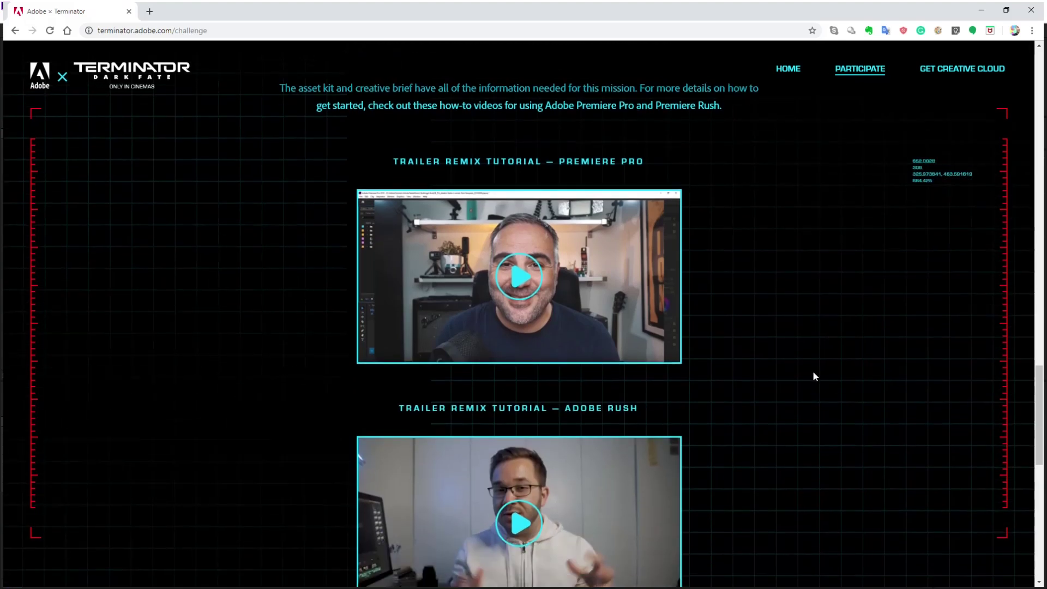
pyautogui.click(519, 277)
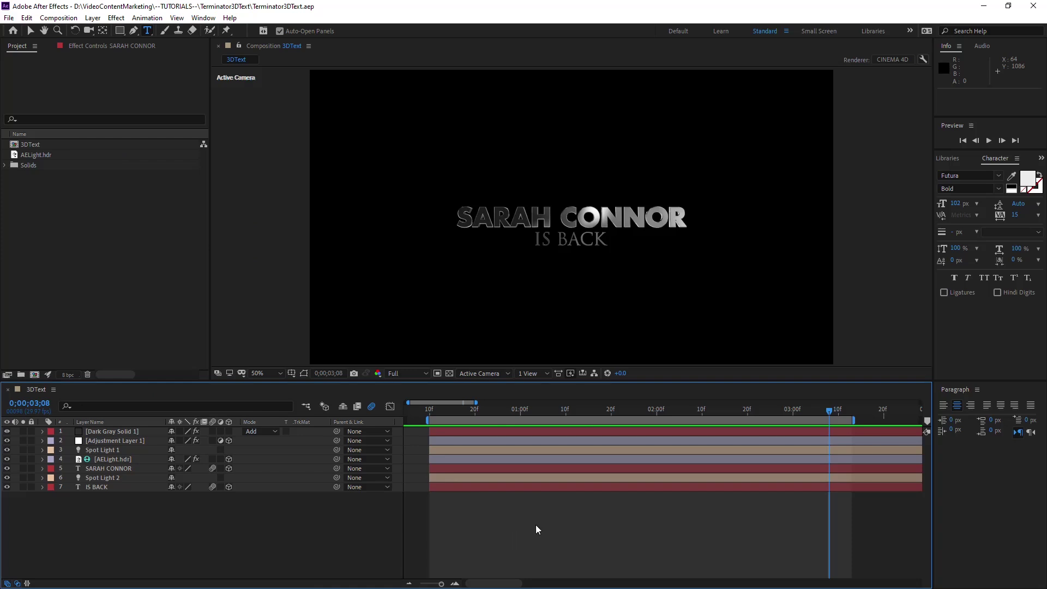
# Create Comp 1 with the HDTV 1080 29.97 preset: 1920×1080, 30 seconds.
pyautogui.hotkey('ctrl', 'n')
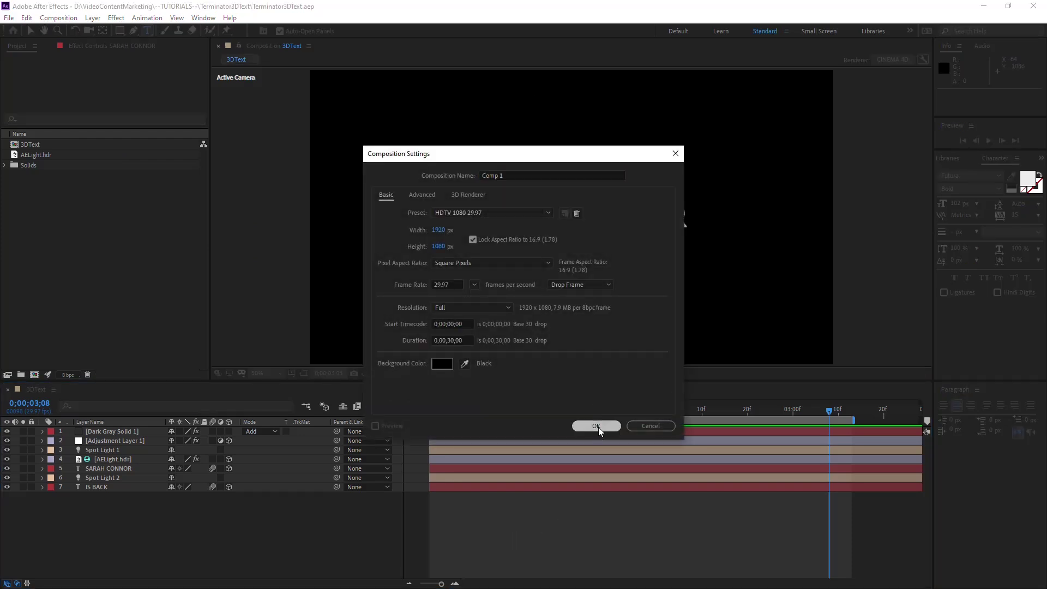
pyautogui.click(597, 426)
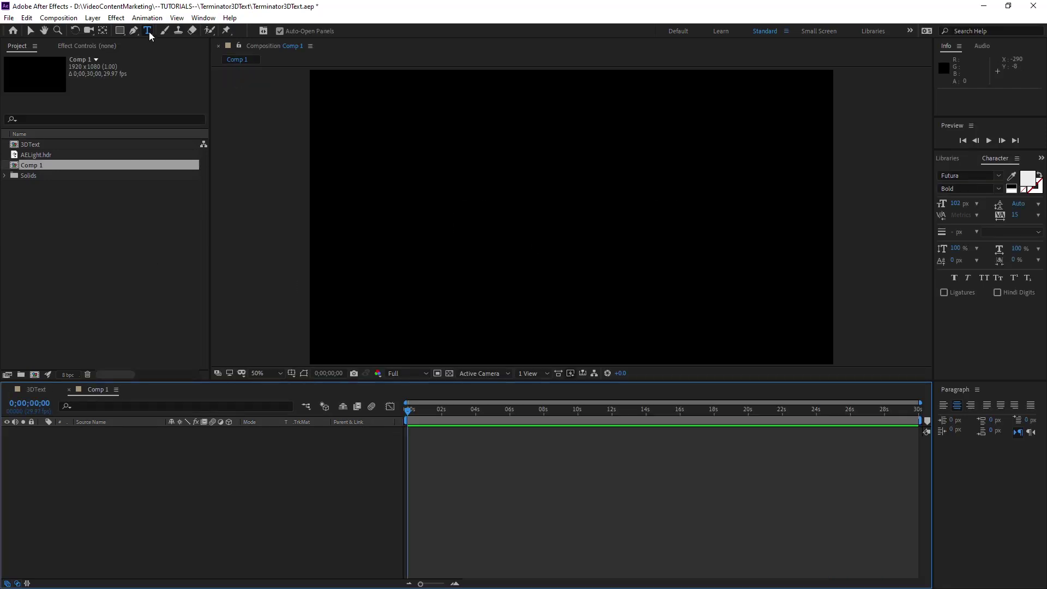
# Type SARAH CONNOR in a text box near the top, widening it to fit one line.
pyautogui.moveTo(448, 108); pyautogui.dragTo(660, 176)
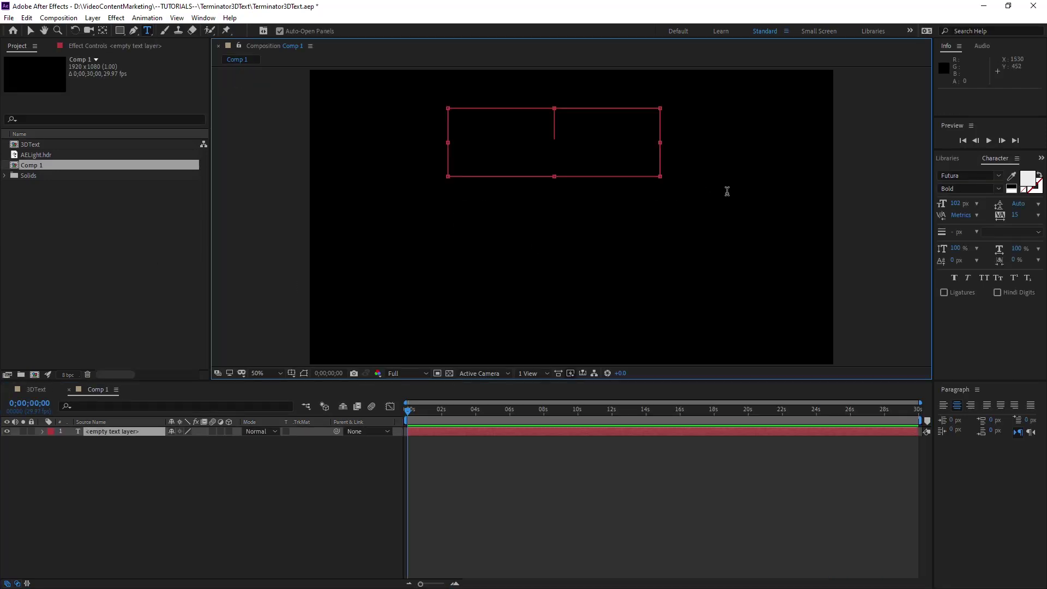
pyautogui.write('SARAH C')
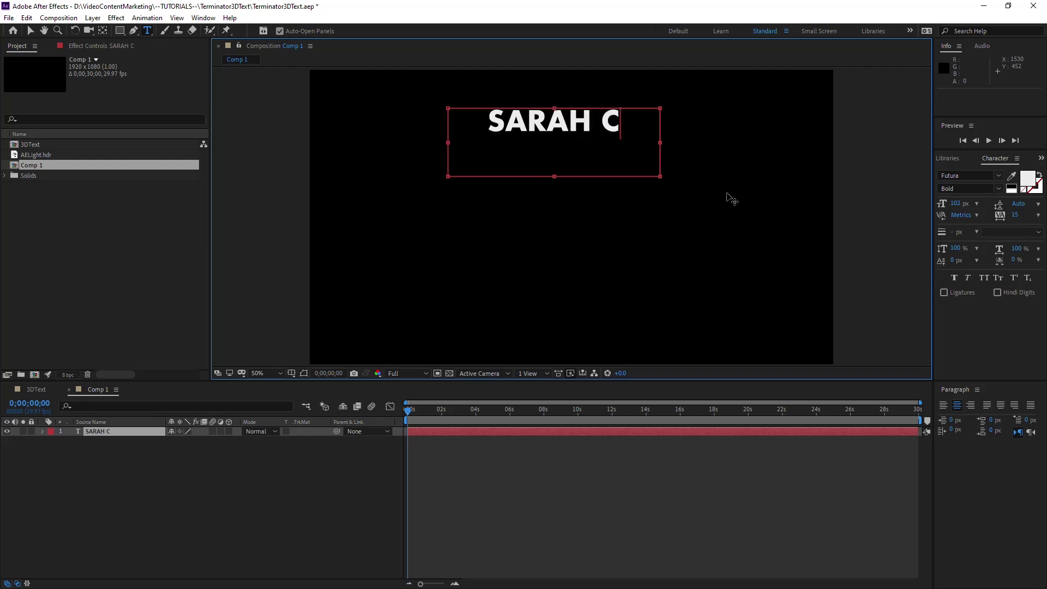
pyautogui.write('ONNOR')
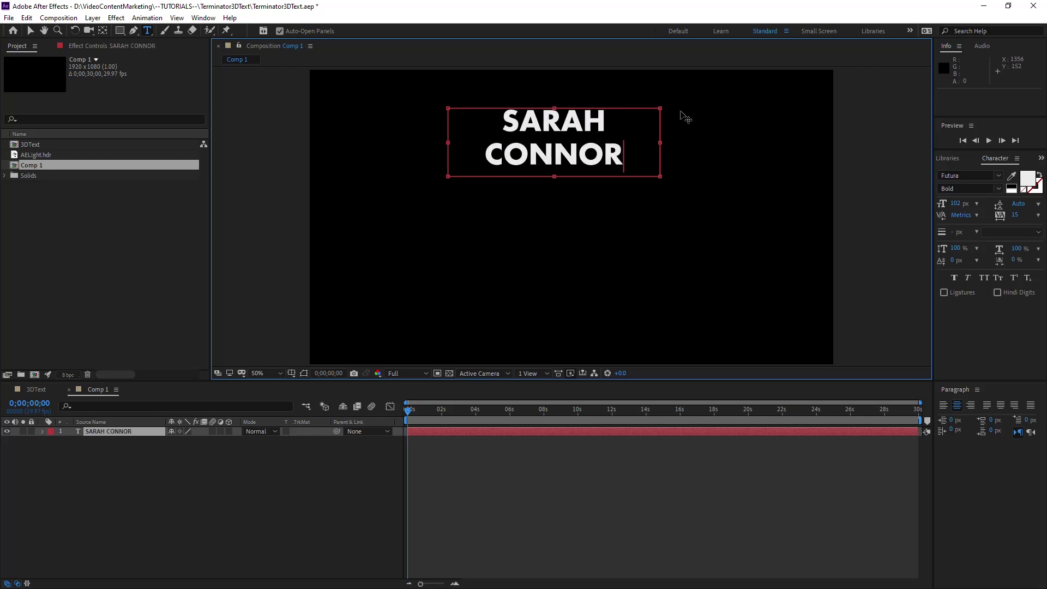
pyautogui.moveTo(662, 143); pyautogui.dragTo(723, 143)
pyautogui.click(675, 131)
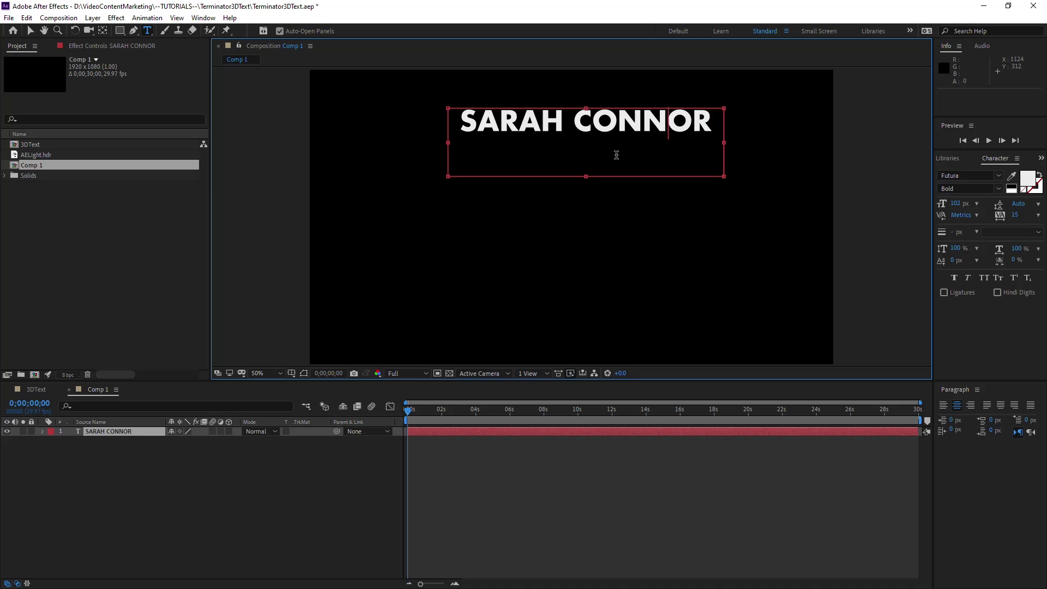
pyautogui.moveTo(692, 132); pyautogui.dragTo(555, 115)
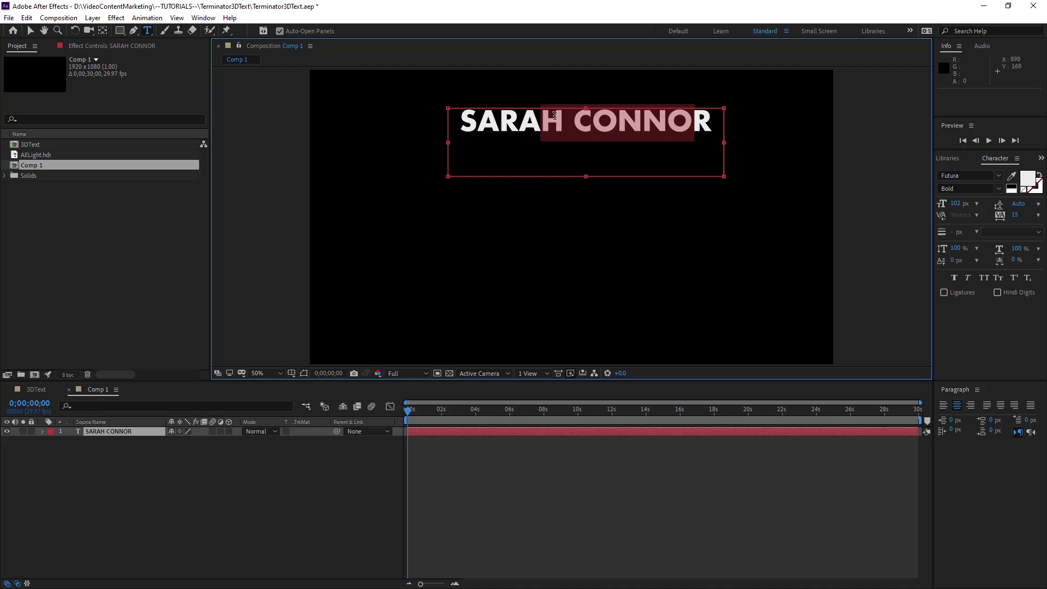
pyautogui.click(676, 115)
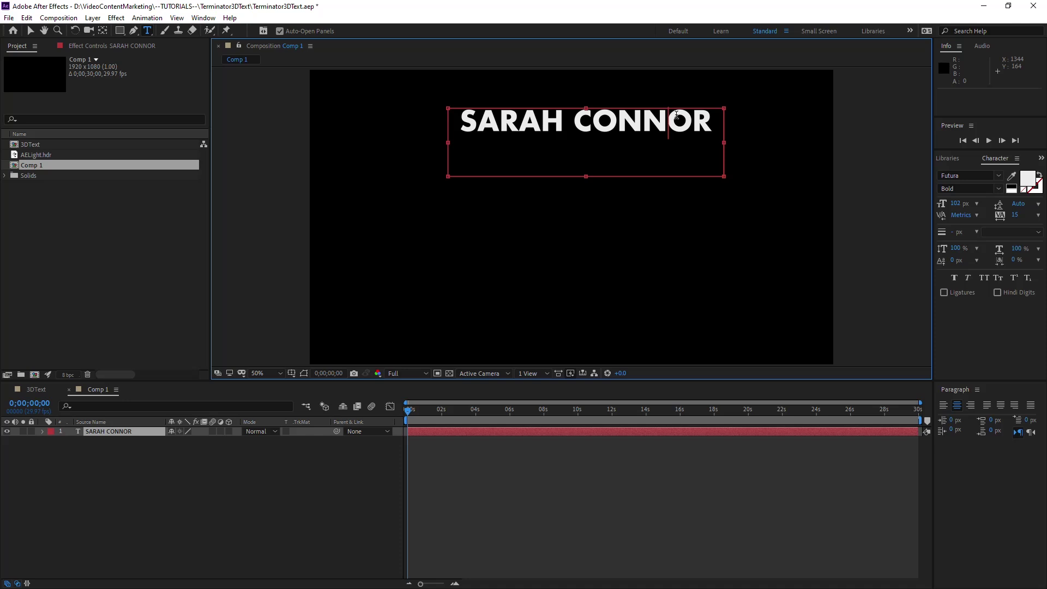
# Centre the SARAH CONNOR layer in the frame, then draw an empty text box beneath it.
pyautogui.click(549, 549)
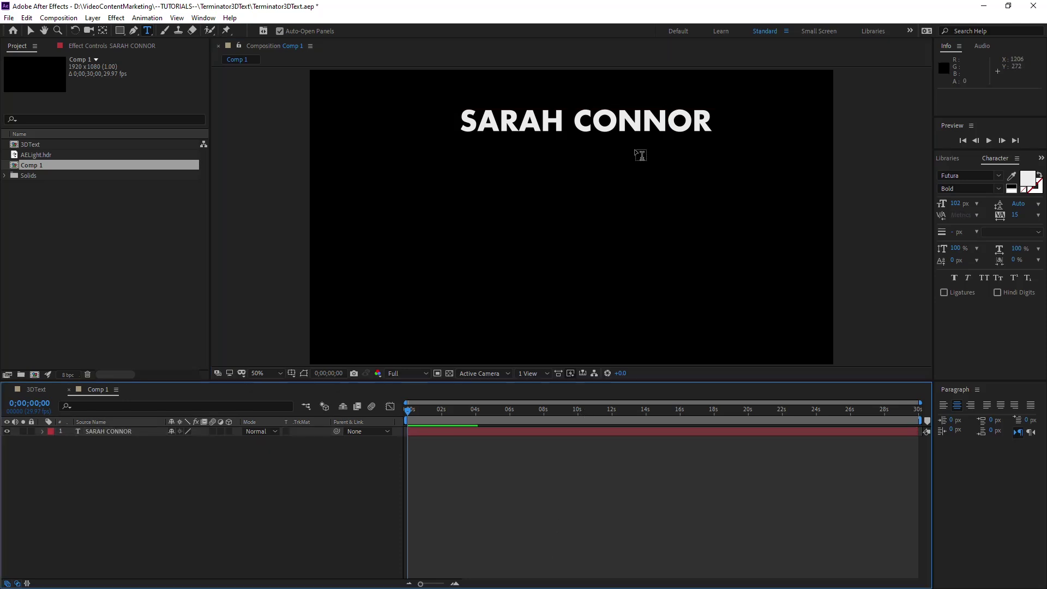
pyautogui.click(112, 431)
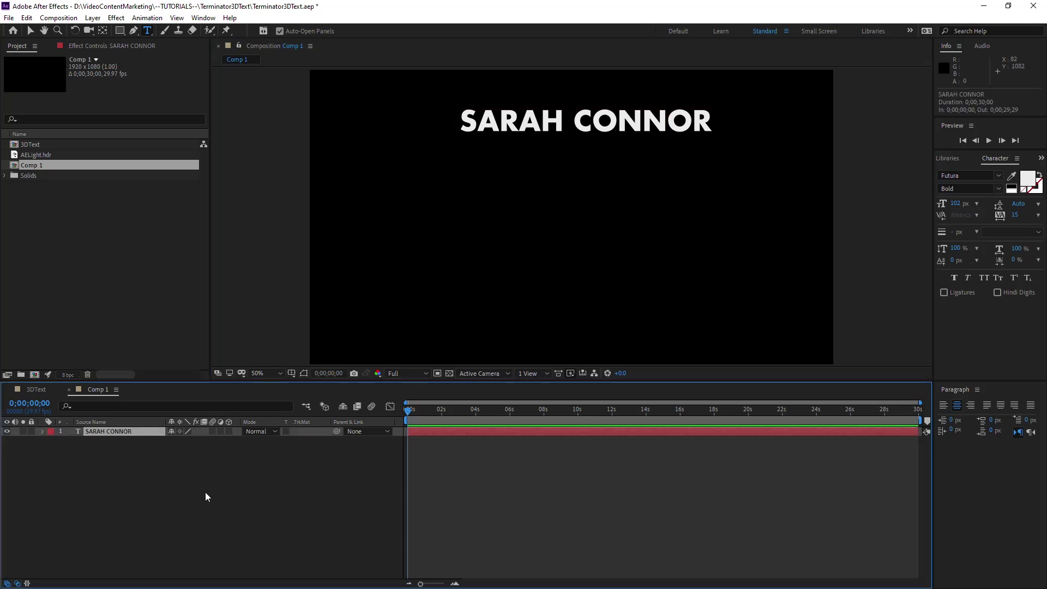
pyautogui.hotkey('ctrl', 'shift', 'h')
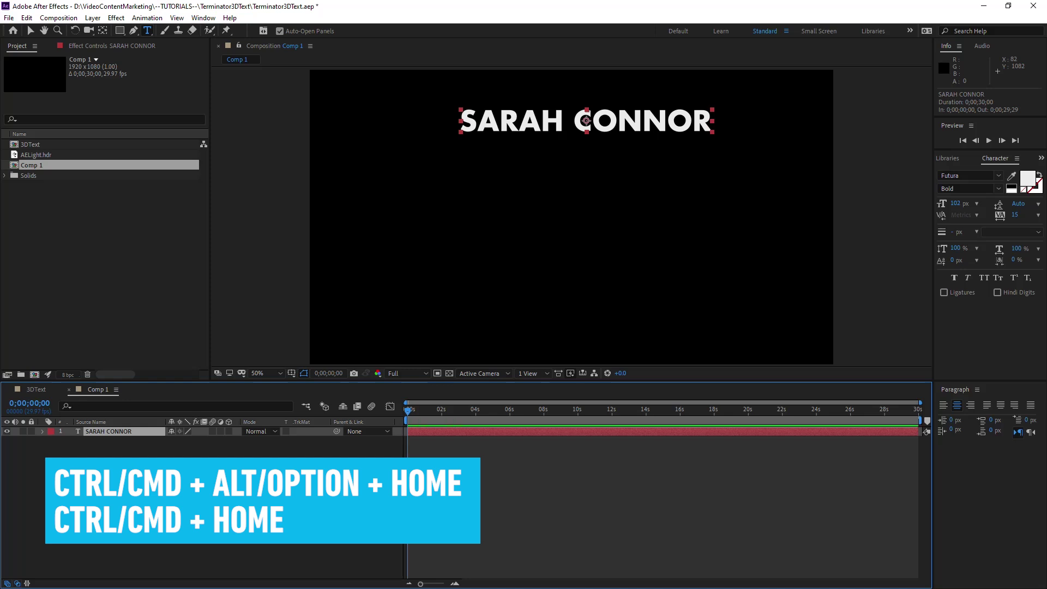
pyautogui.hotkey('ctrl', 'Home')
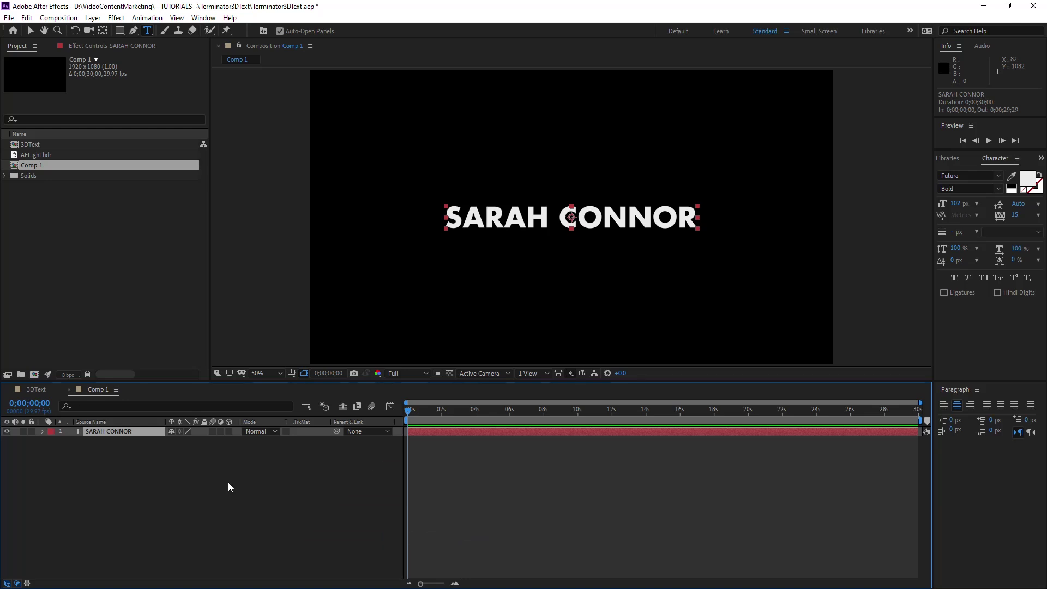
pyautogui.click(184, 485)
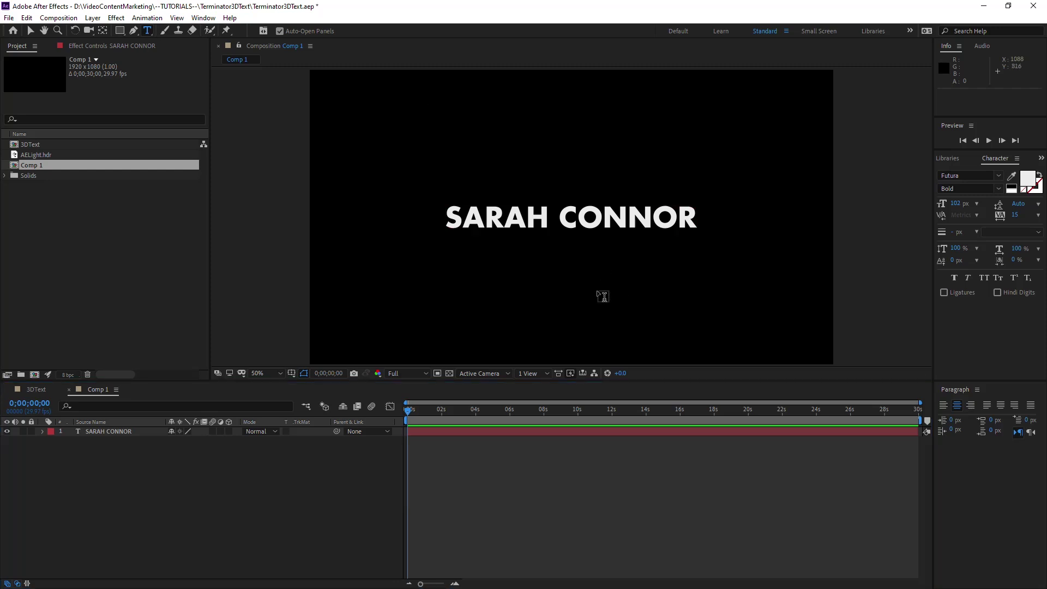
pyautogui.moveTo(458, 257); pyautogui.dragTo(729, 327)
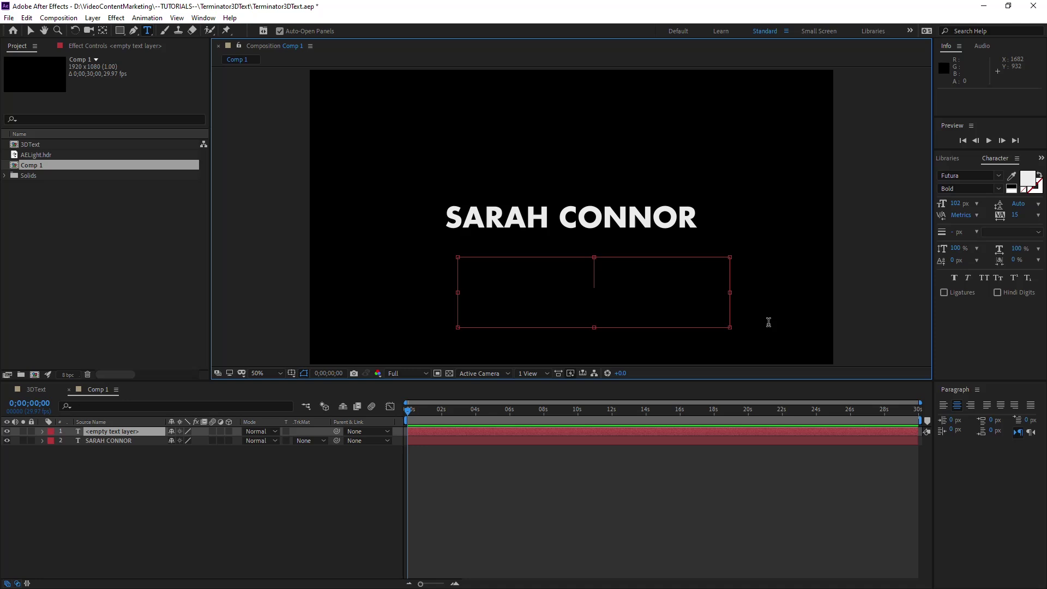
# Type IS BACK and set it in Trajan Pro 3 at 73 px.
pyautogui.write('is')
pyautogui.press('BackSpace')
pyautogui.press('BackSpace')
pyautogui.write('IS BACK')
pyautogui.hotkey('ctrl', 'a')
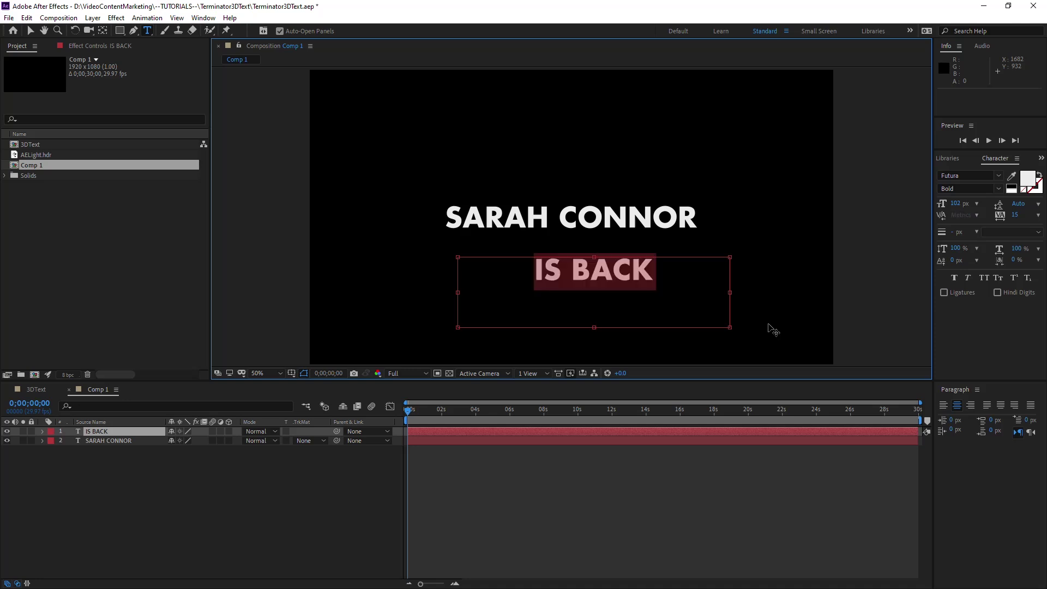
pyautogui.click(950, 176)
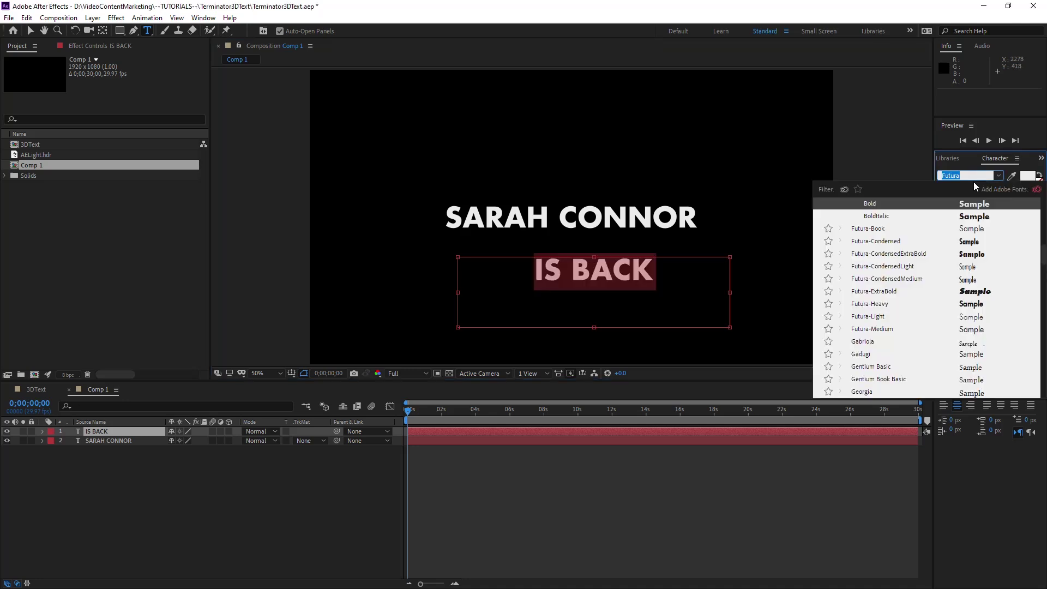
pyautogui.write('trajan')
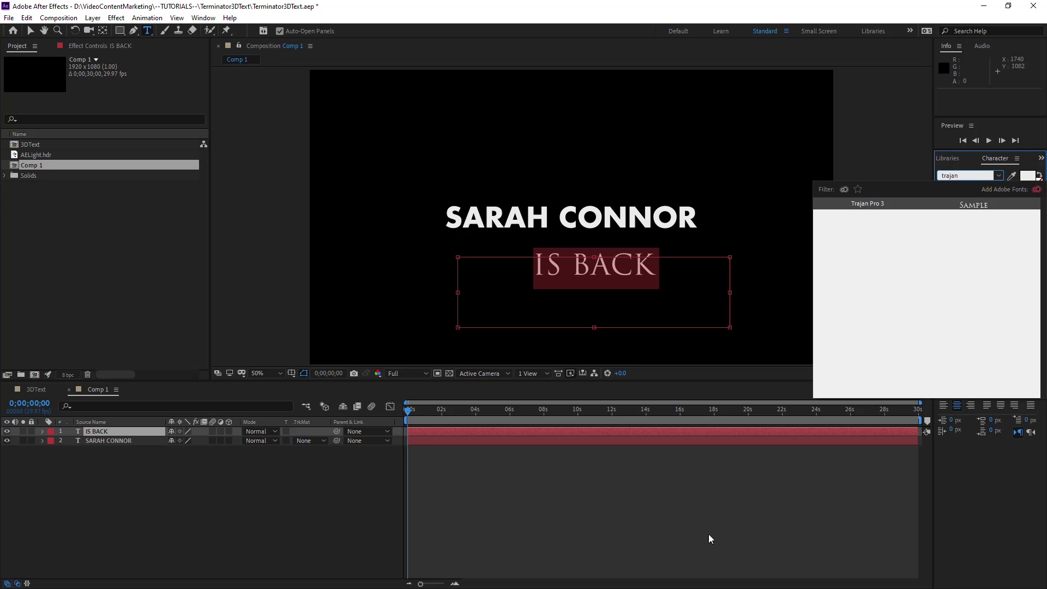
pyautogui.press('Return')
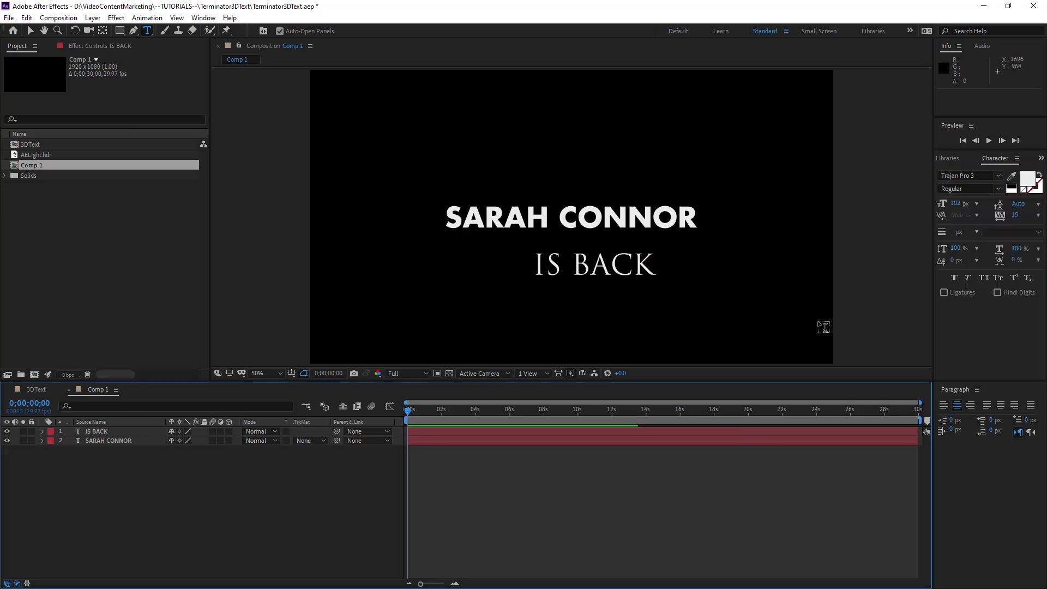
pyautogui.click(103, 452)
pyautogui.click(104, 431)
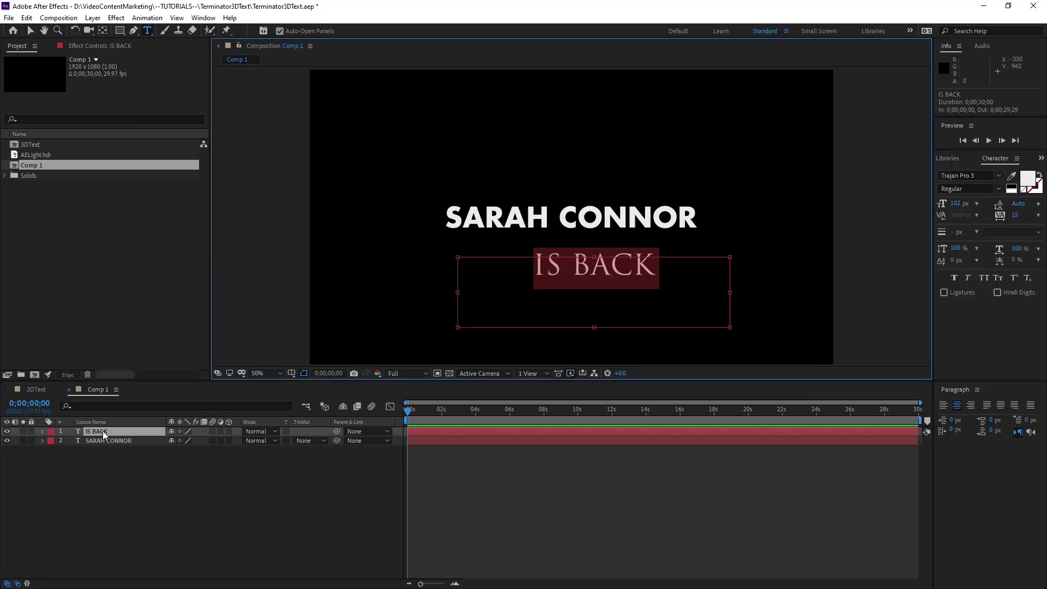
pyautogui.moveTo(955, 209); pyautogui.dragTo(942, 209)
# Centre the IS BACK layer, then nudge it down just below SARAH CONNOR.
pyautogui.click(250, 458)
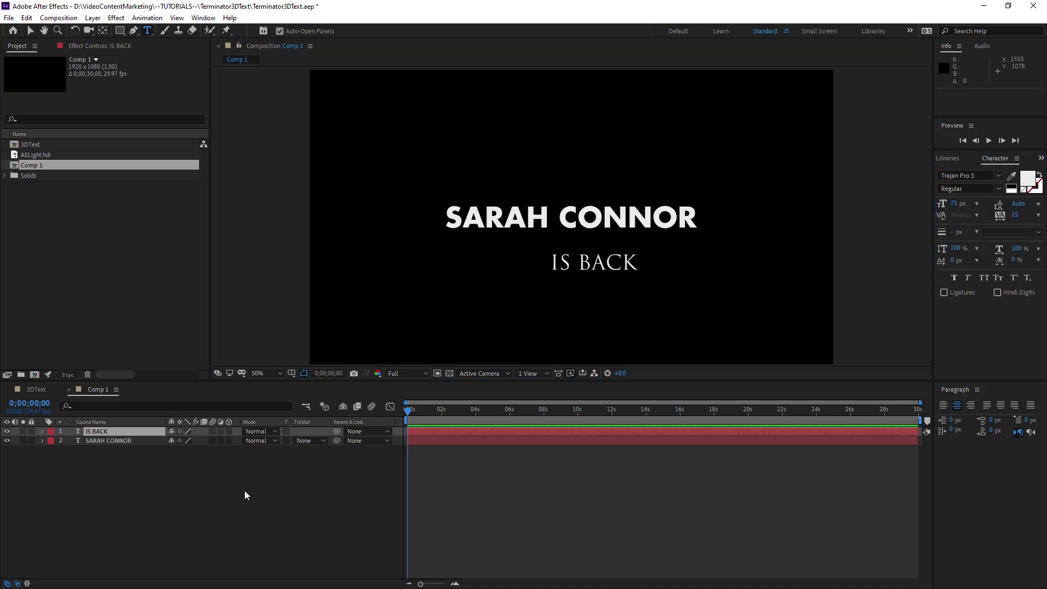
pyautogui.click(100, 431)
pyautogui.hotkey('ctrl', 'alt', 'Home')
pyautogui.hotkey('ctrl', 'Home')
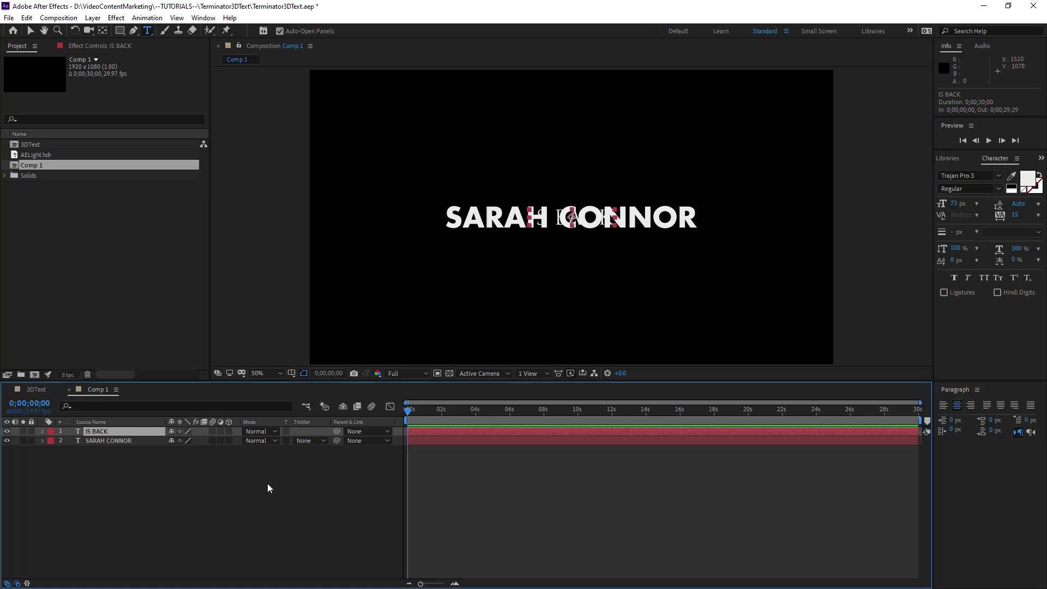
pyautogui.hotkey('shift', 'Down')
pyautogui.hotkey('shift', 'Down')
pyautogui.hotkey('shift', 'Down')
pyautogui.hotkey('shift', 'Down')
pyautogui.hotkey('shift', 'Down')
pyautogui.hotkey('shift', 'Down')
pyautogui.hotkey('shift', 'Down')
pyautogui.hotkey('shift', 'Down')
pyautogui.press('Down')
pyautogui.press('Down')
pyautogui.press('Down')
pyautogui.press('Down')
pyautogui.press('Down')
pyautogui.press('Down')
pyautogui.press('Down')
pyautogui.press('Down')
pyautogui.press('Down')
pyautogui.press('Down')
pyautogui.press('Down')
pyautogui.press('Down')
pyautogui.press('Down')
pyautogui.press('Down')
pyautogui.press('Down')
pyautogui.press('Down')
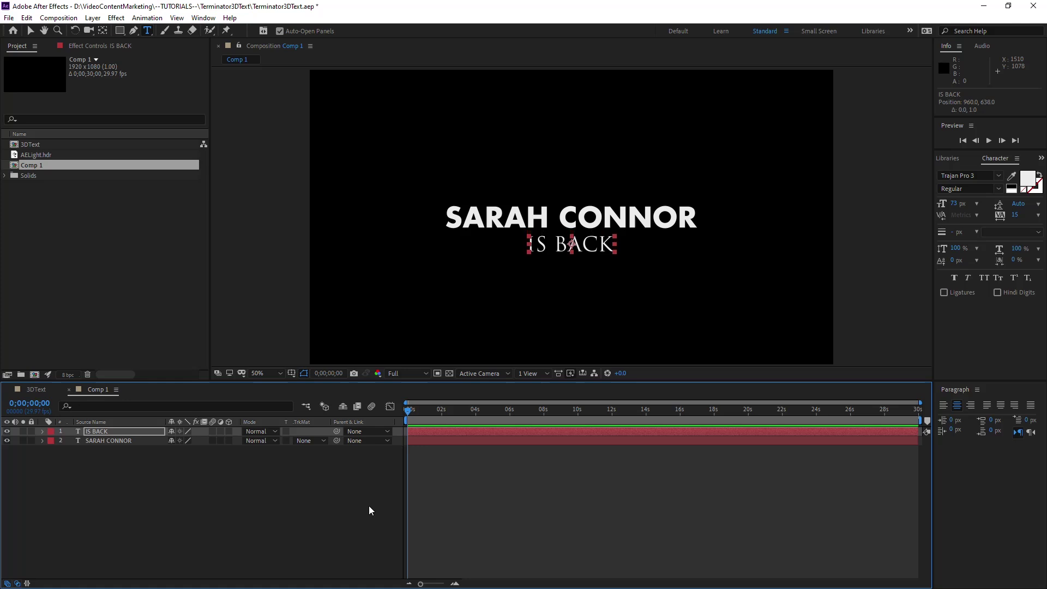
pyautogui.click(297, 524)
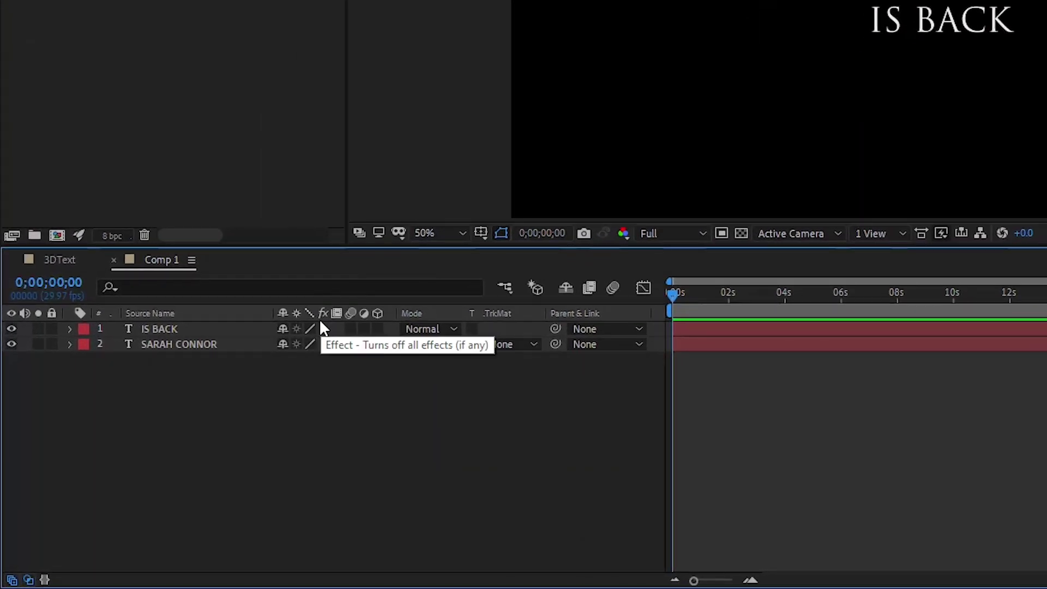
pyautogui.moveTo(379, 328); pyautogui.dragTo(381, 366)
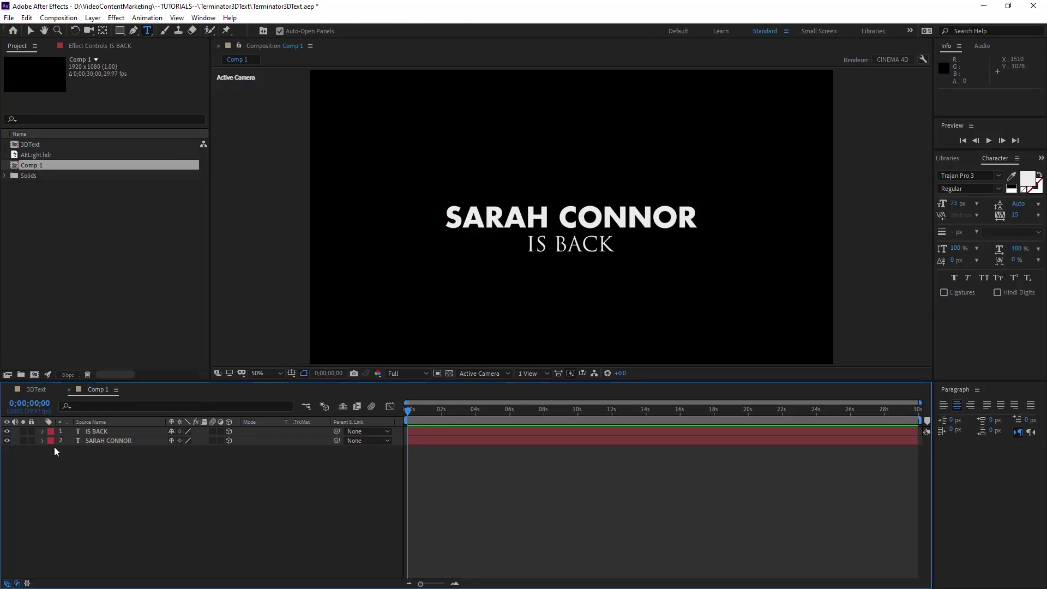
pyautogui.click(42, 441)
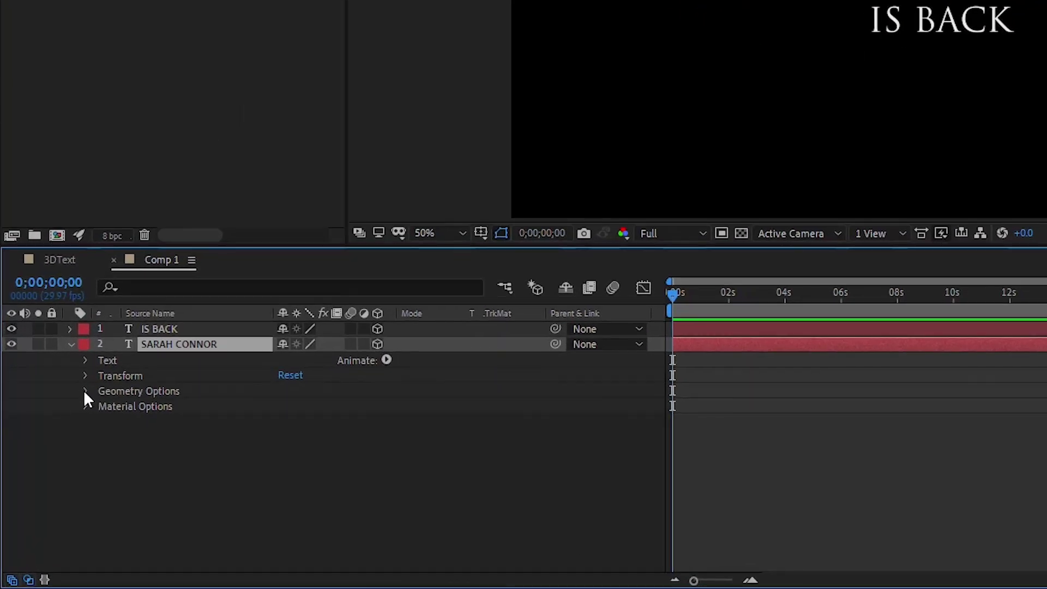
pyautogui.click(85, 391)
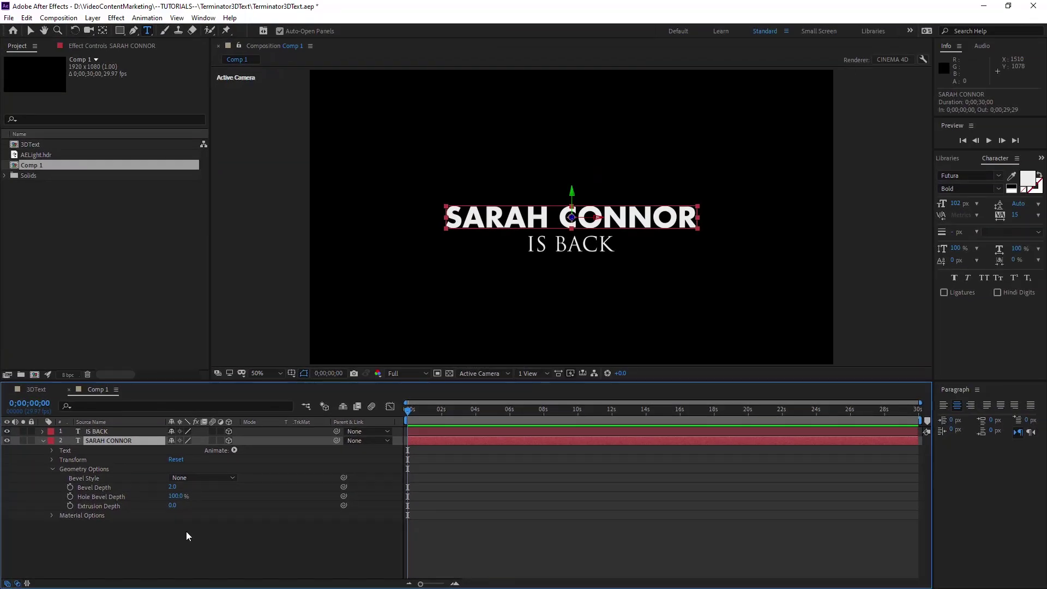
pyautogui.rightClick(193, 536)
pyautogui.click(269, 436)
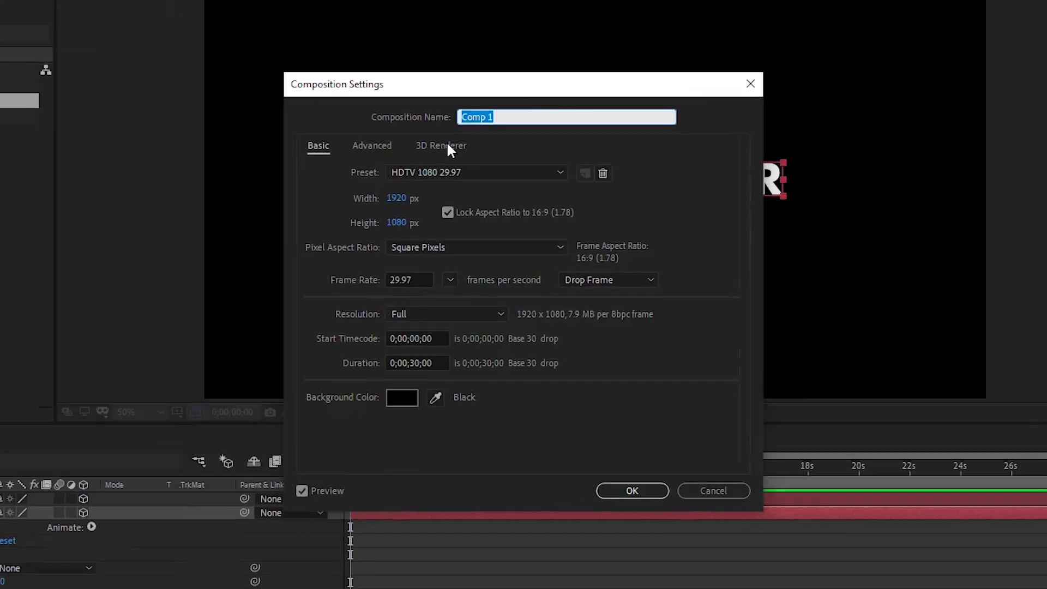
pyautogui.click(468, 195)
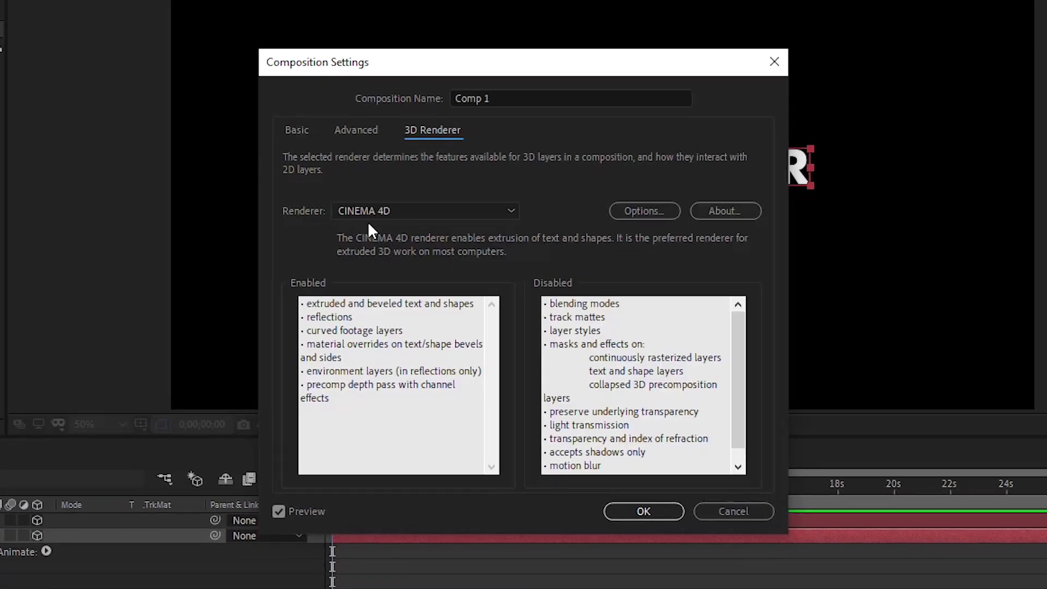
pyautogui.click(515, 213)
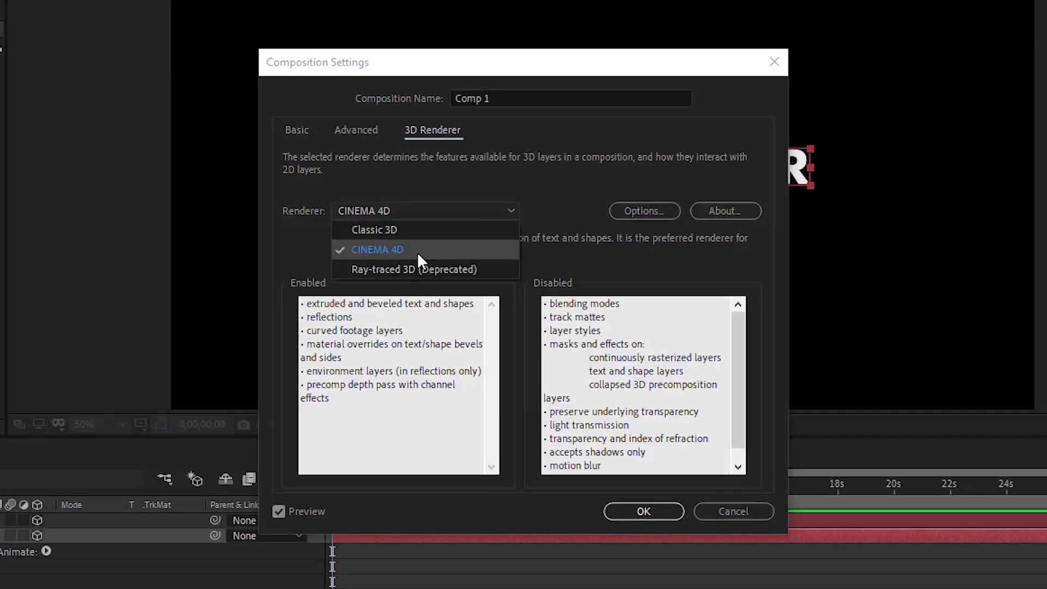
pyautogui.click(511, 211)
pyautogui.click(733, 511)
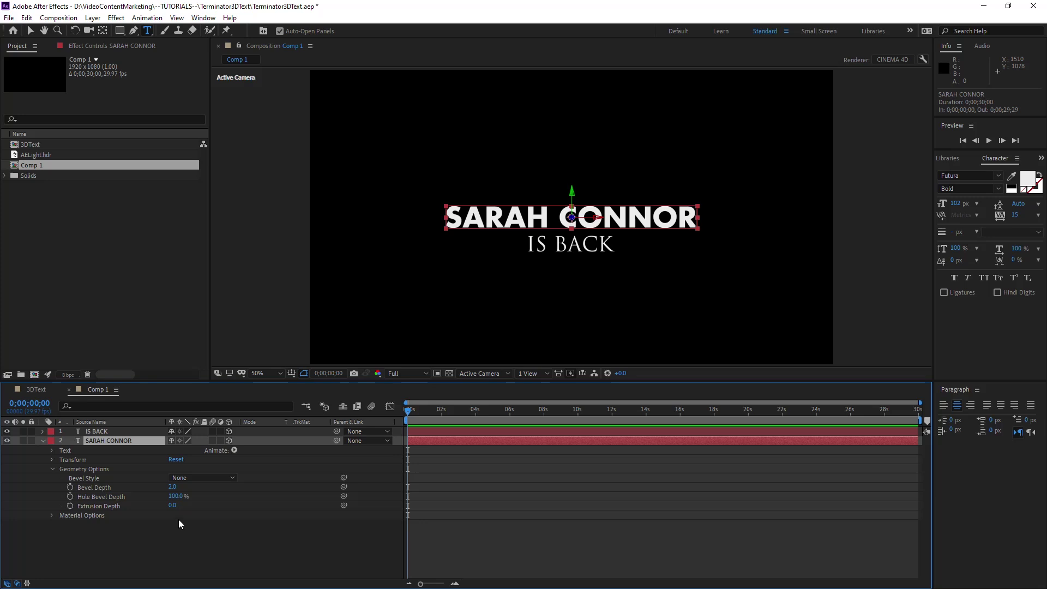
# Give SARAH CONNOR an Extrusion Depth of 25 and a Convex bevel.
pyautogui.click(173, 505)
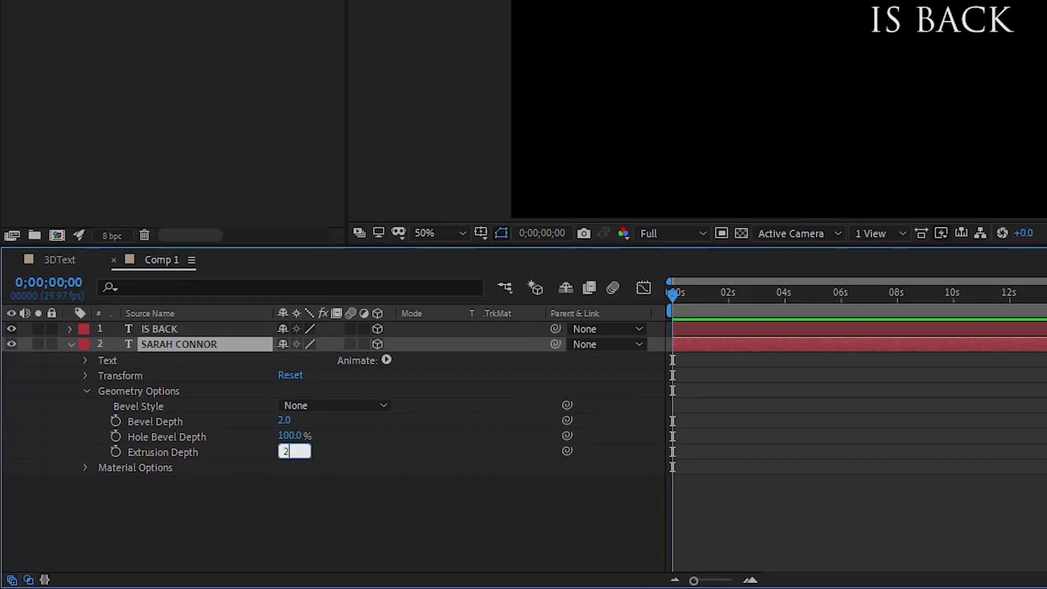
pyautogui.write('5')
pyautogui.press('Return')
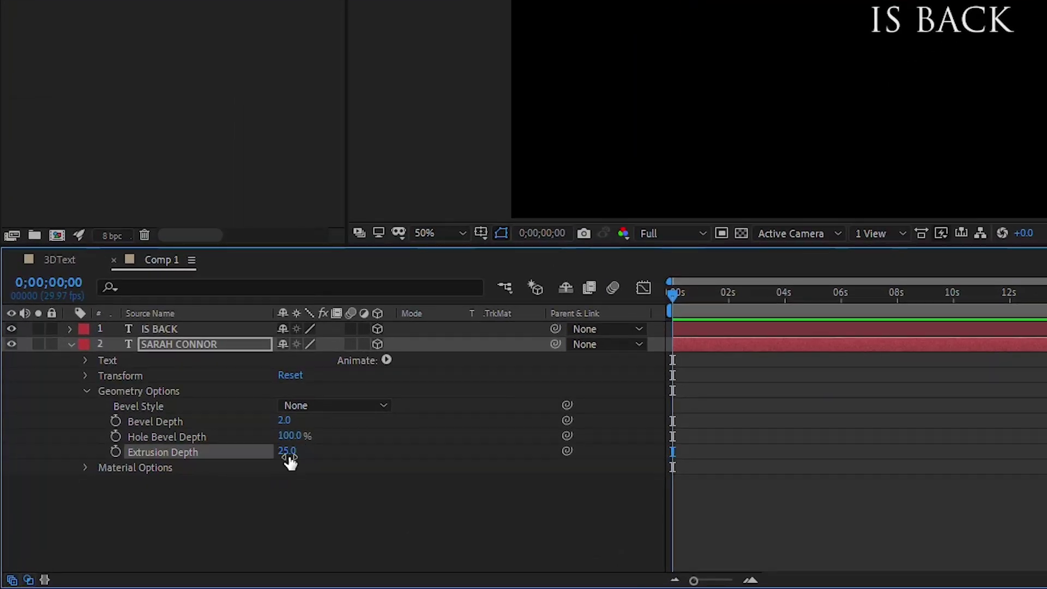
pyautogui.click(305, 405)
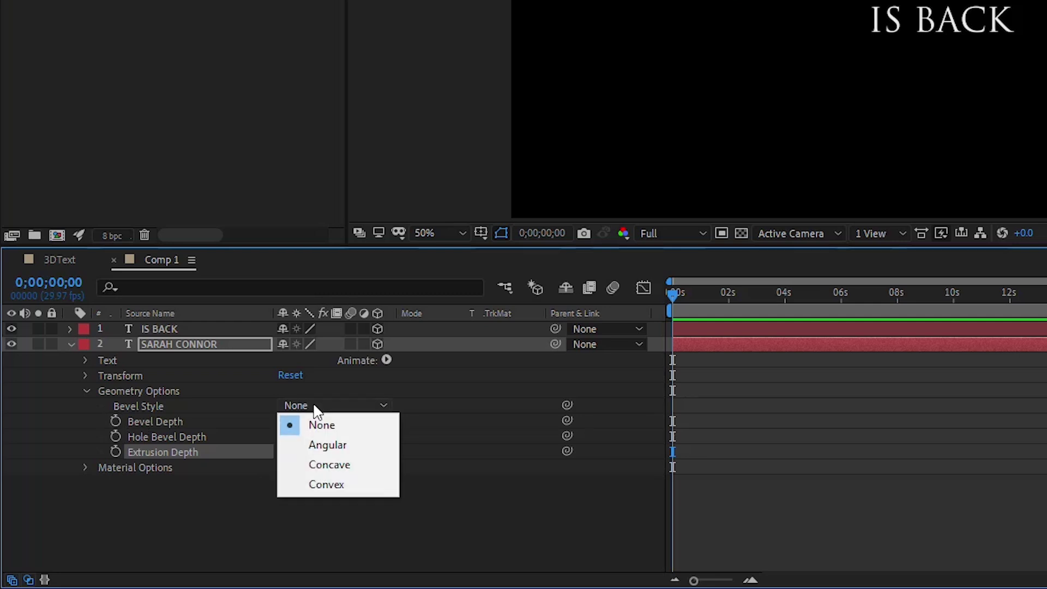
pyautogui.click(342, 484)
pyautogui.click(71, 344)
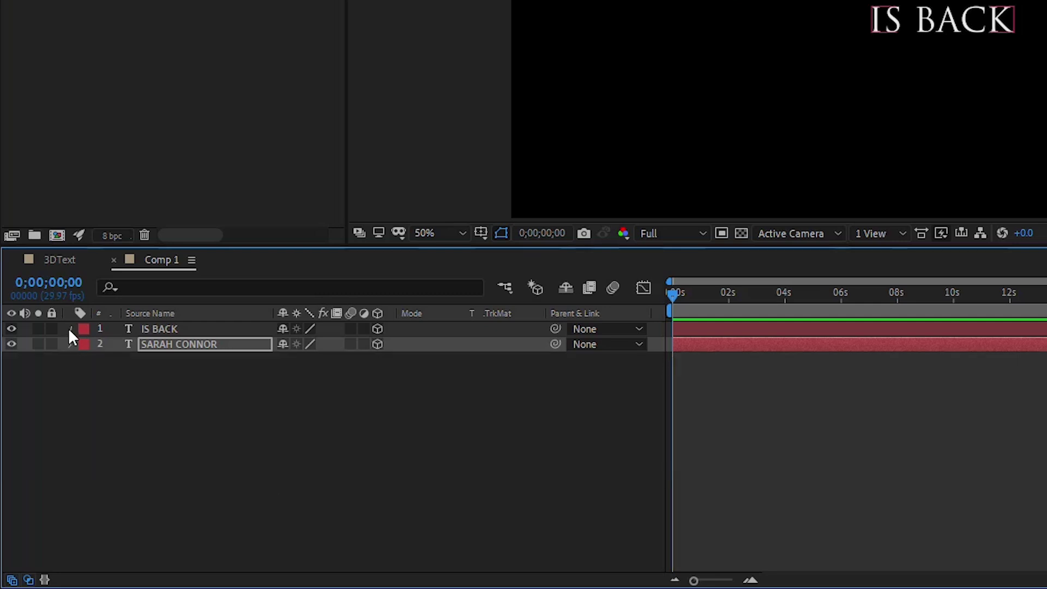
# Give IS BACK a Convex bevel and an Extrusion Depth of 10.
pyautogui.click(70, 329)
pyautogui.click(85, 376)
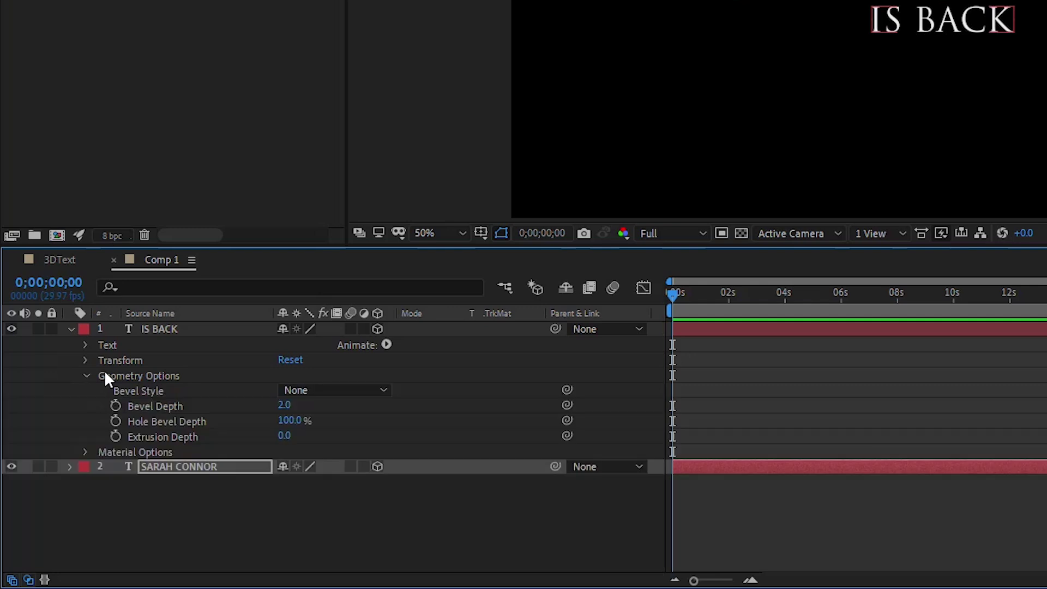
pyautogui.click(305, 390)
pyautogui.click(342, 473)
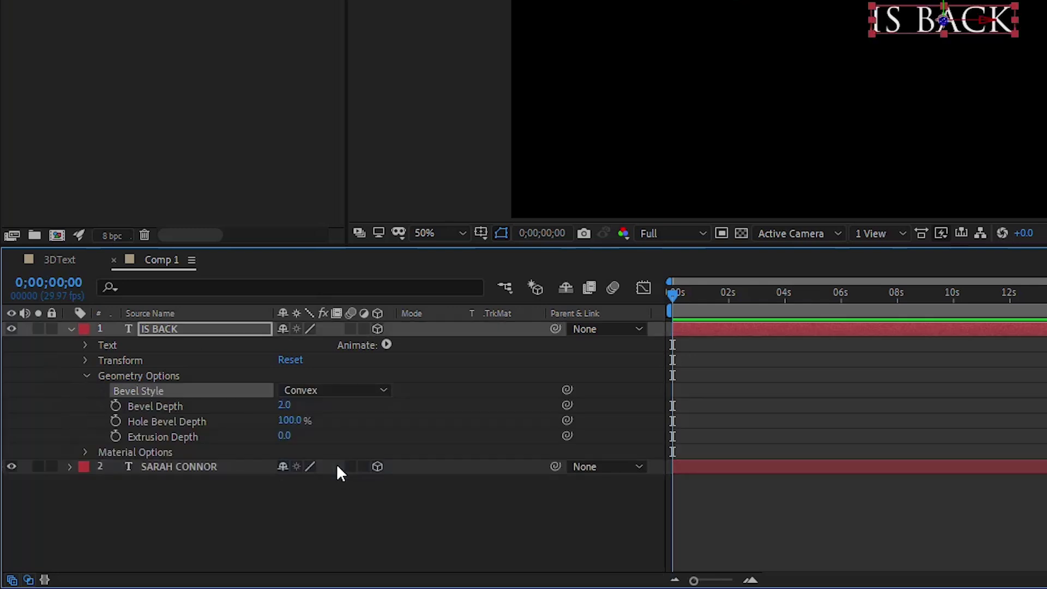
pyautogui.click(284, 437)
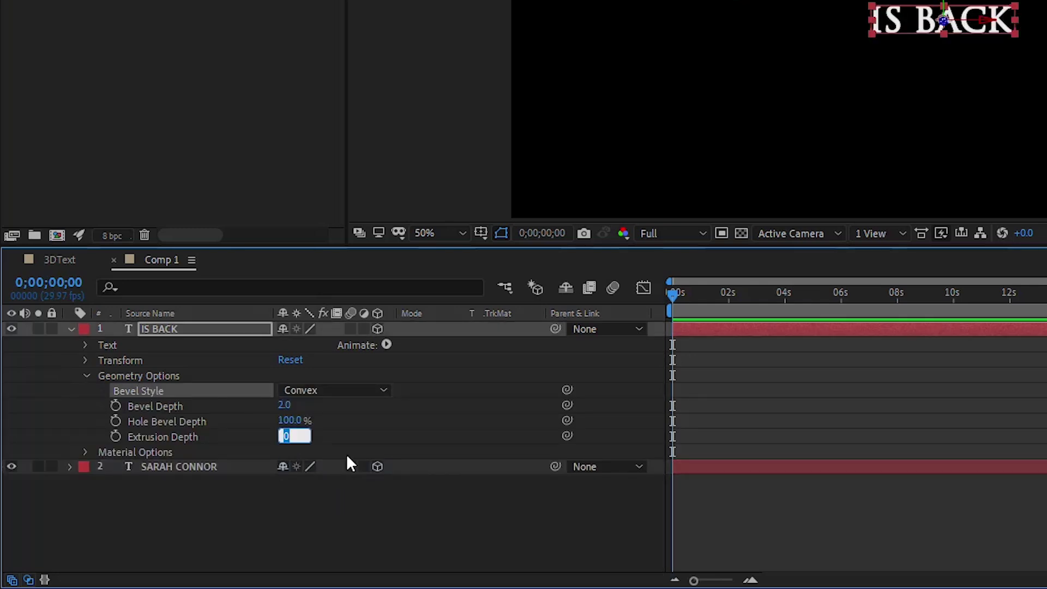
pyautogui.write('100')
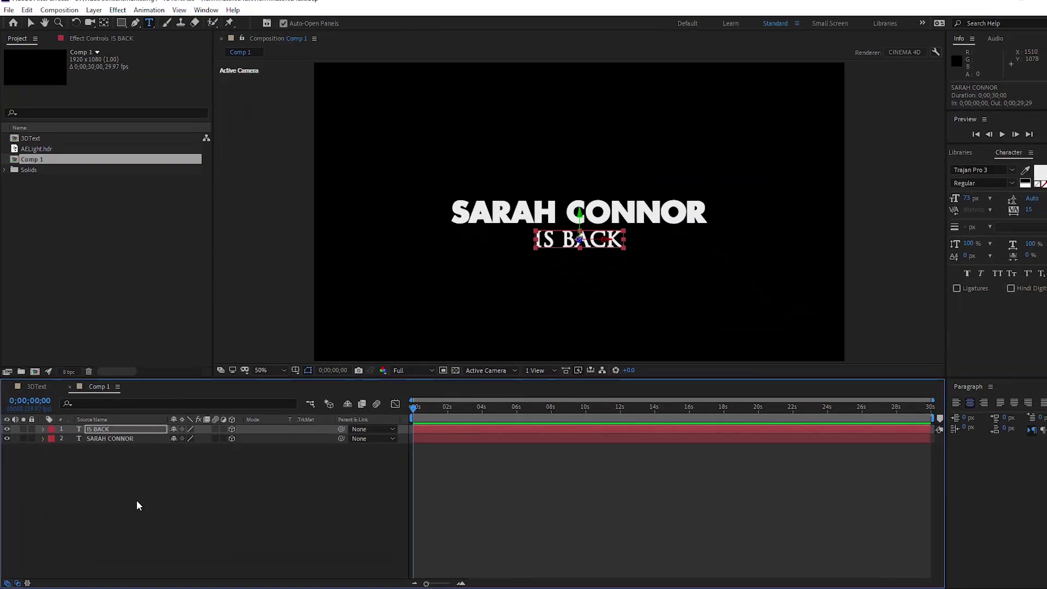
pyautogui.click(139, 504)
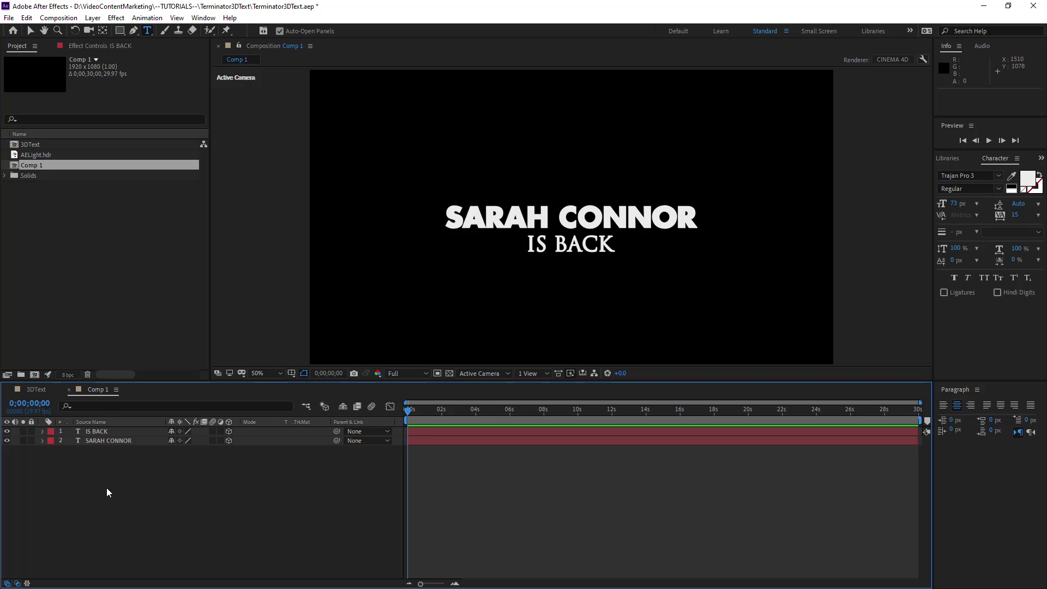
# Turn on Casts Shadows for SARAH CONNOR, with Ambient 0% and Reflection Intensity 75%.
pyautogui.click(43, 441)
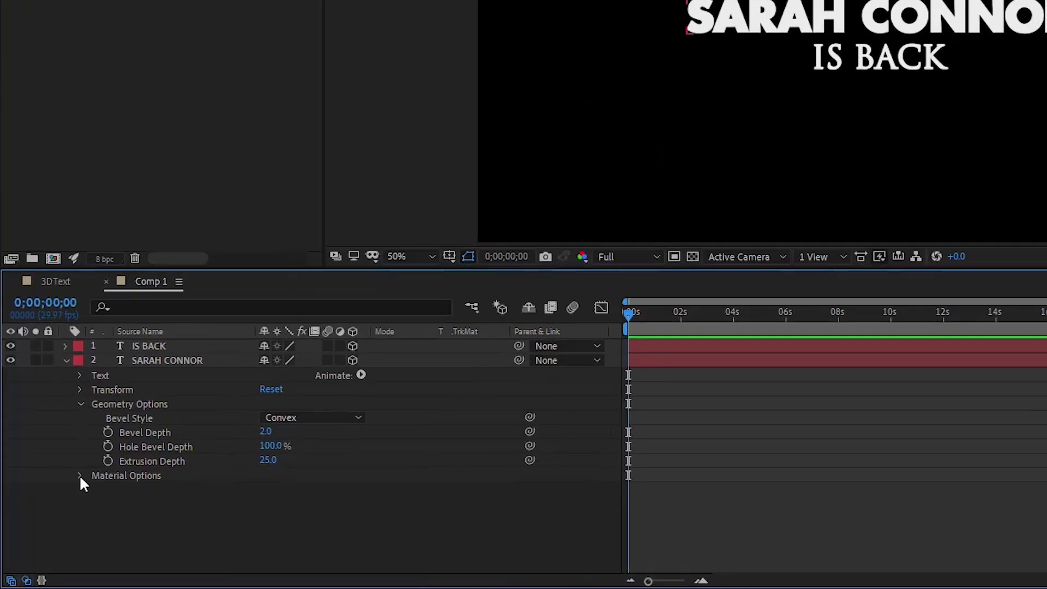
pyautogui.click(51, 516)
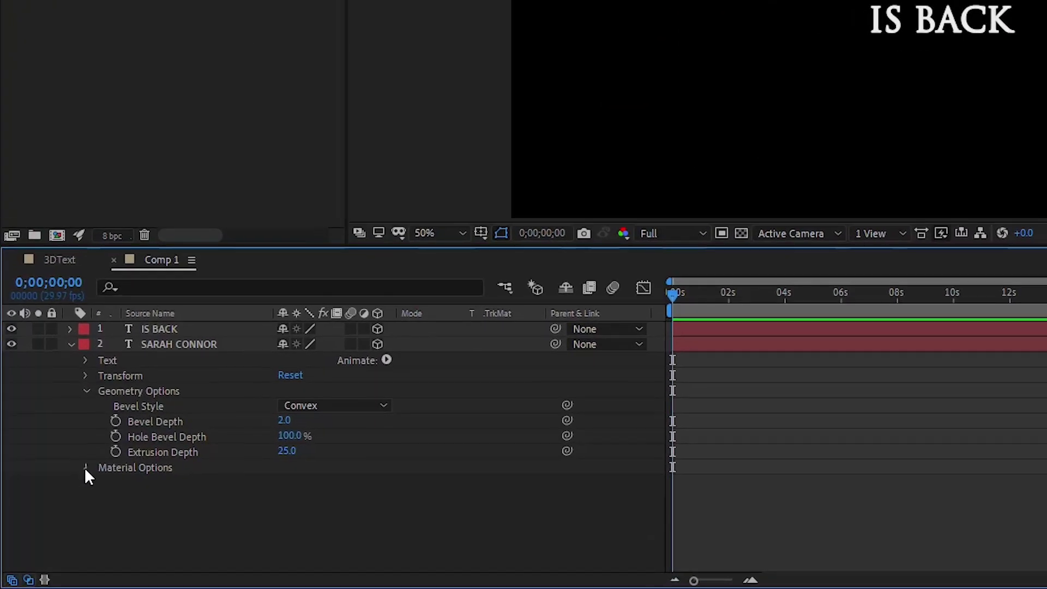
pyautogui.click(285, 396)
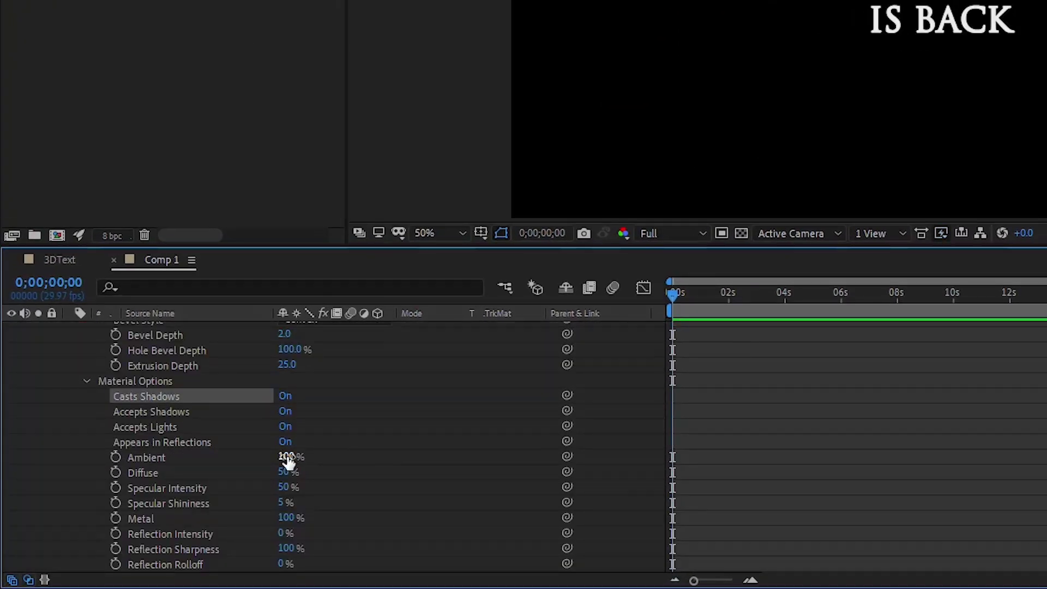
pyautogui.moveTo(285, 456); pyautogui.dragTo(131, 458)
pyautogui.click(31, 461)
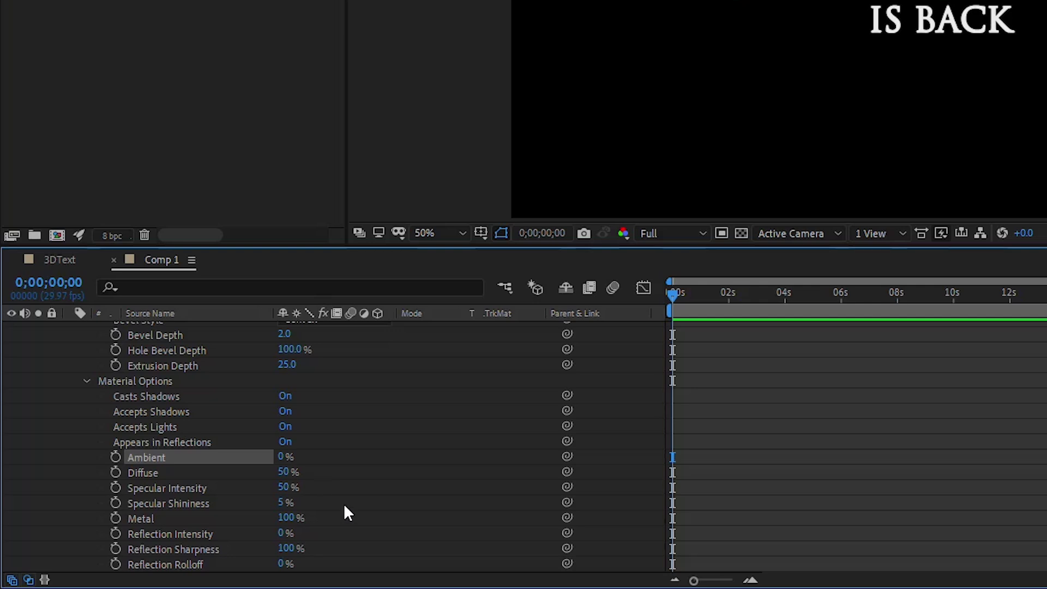
pyautogui.click(281, 533)
pyautogui.write('75')
pyautogui.press('Return')
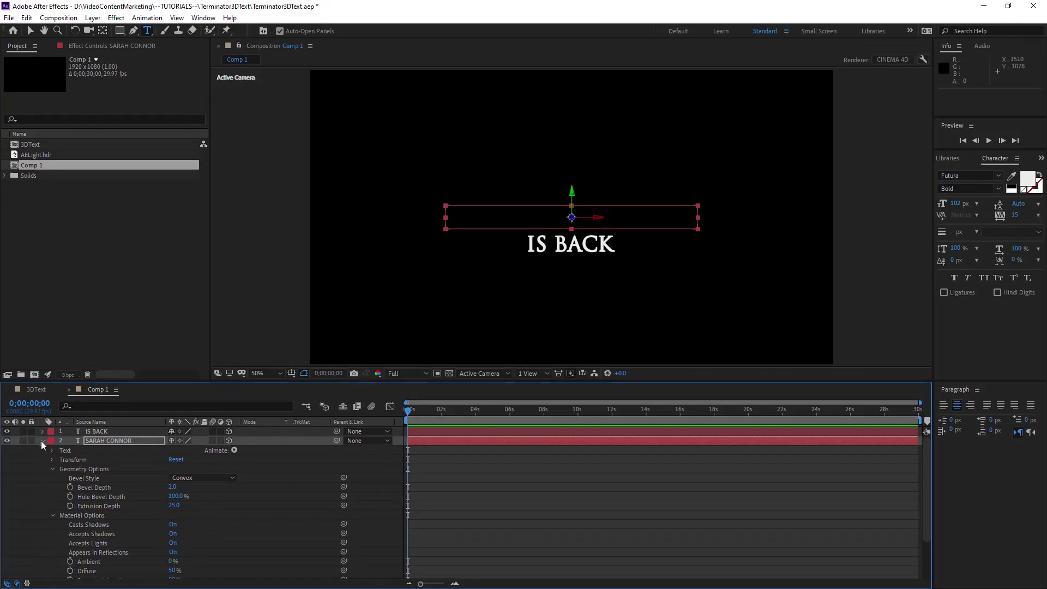
pyautogui.click(47, 429)
# Turn on Casts Shadows for IS BACK, with Ambient 0% and Reflection Intensity 75%.
pyautogui.click(46, 419)
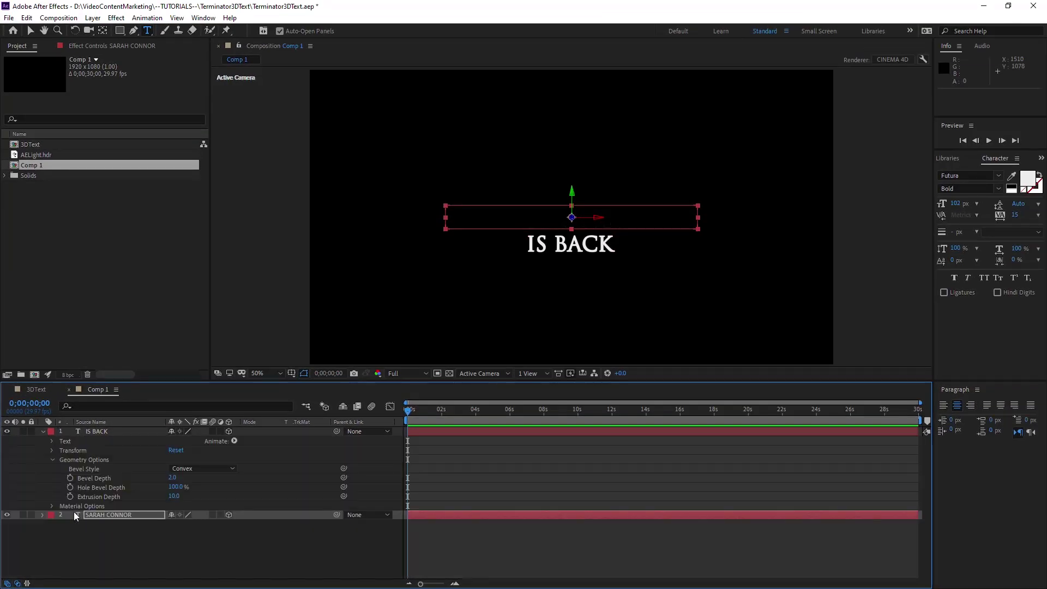
pyautogui.click(52, 506)
pyautogui.click(134, 473)
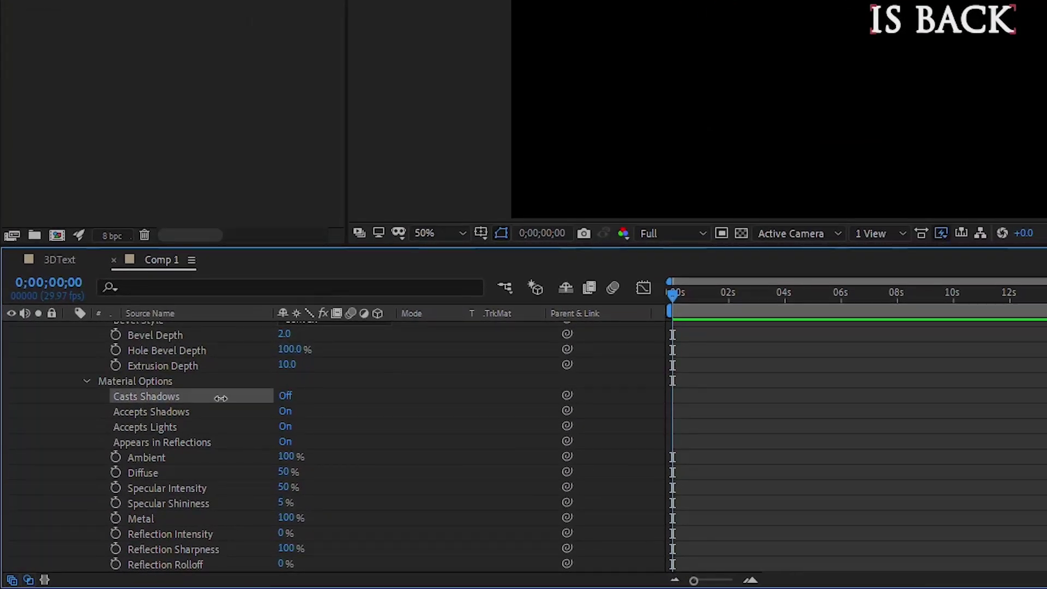
pyautogui.click(284, 396)
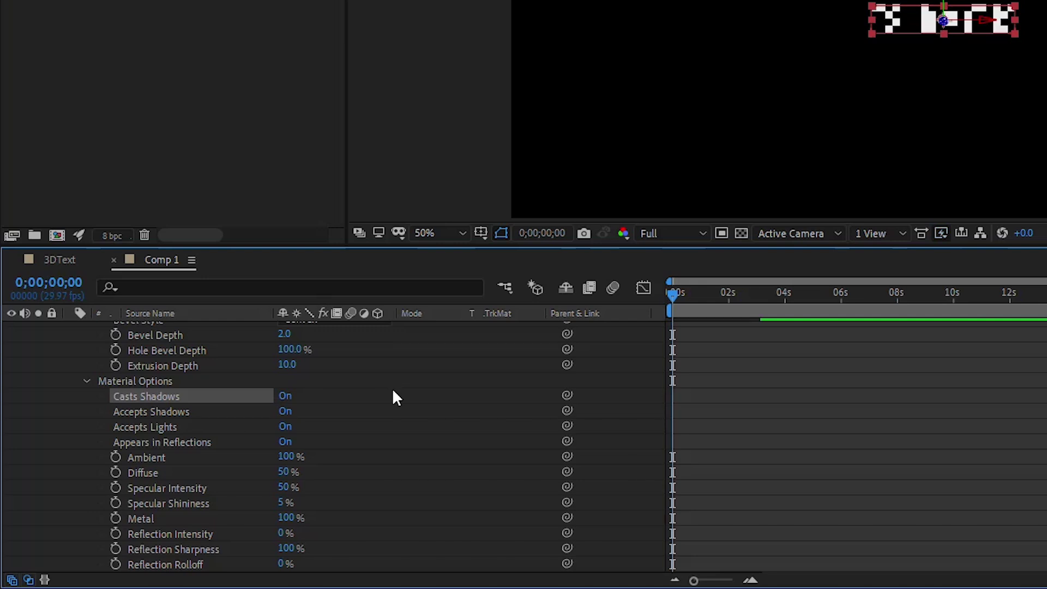
pyautogui.moveTo(292, 456); pyautogui.dragTo(12, 470)
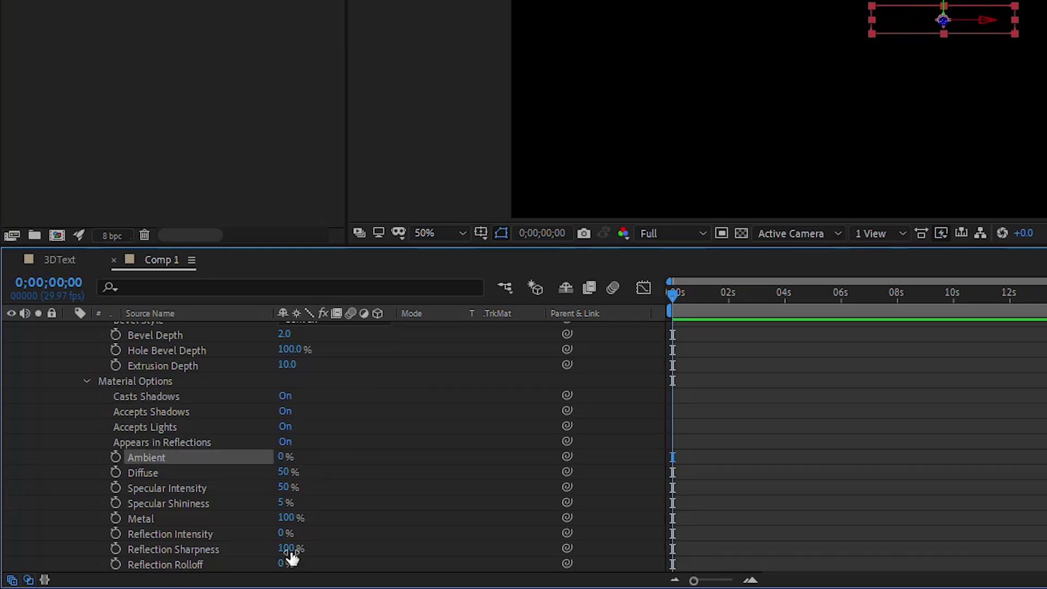
pyautogui.click(281, 533)
pyautogui.write('75')
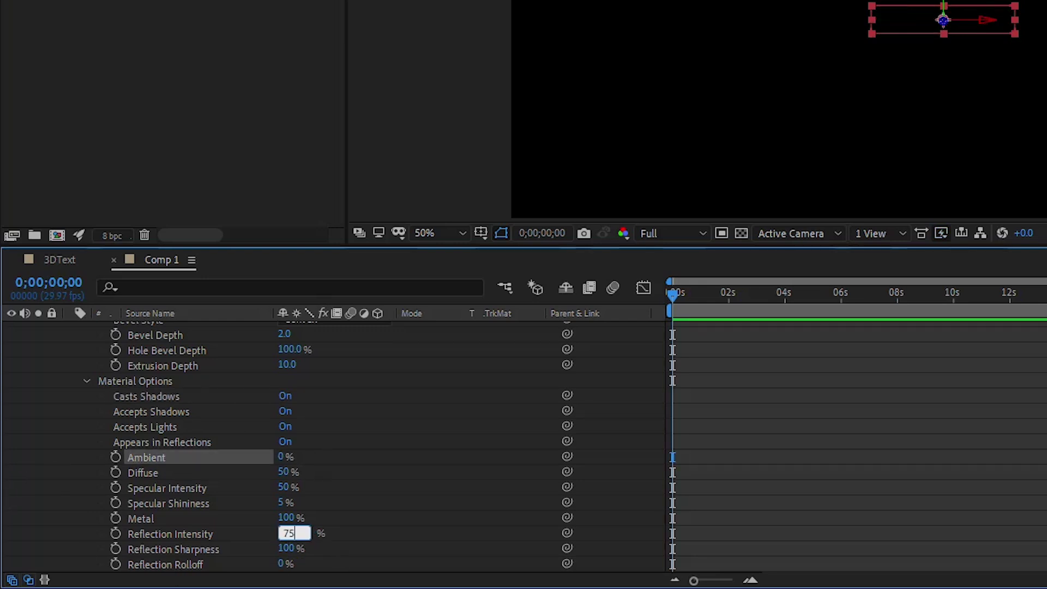
pyautogui.press('Return')
pyautogui.scroll(3, 301, 432)
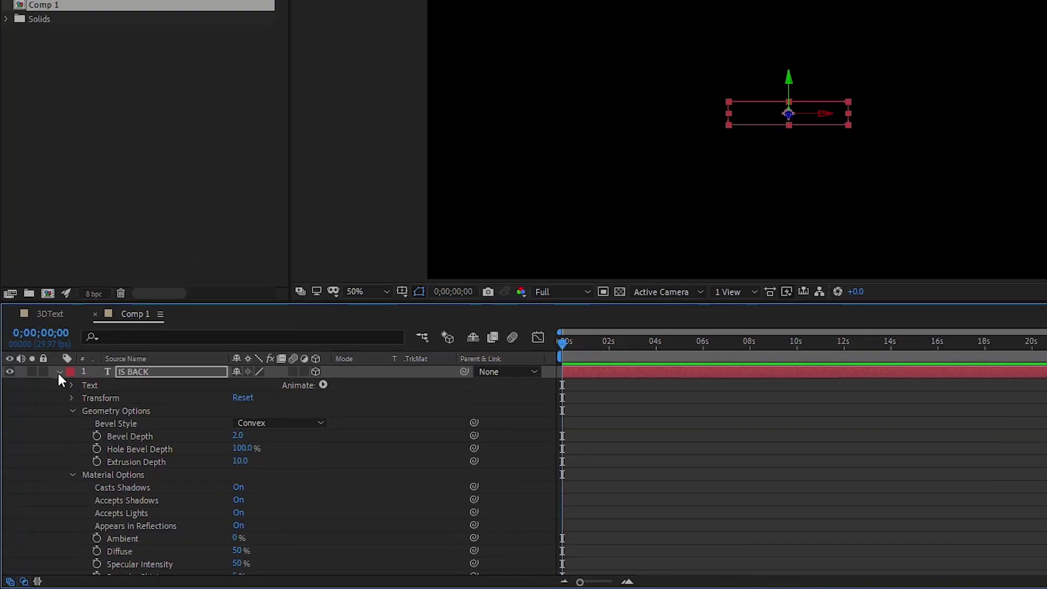
# Drag the AELight.hdr footage from the Project panel into Comp 1 as the top layer.
pyautogui.click(55, 381)
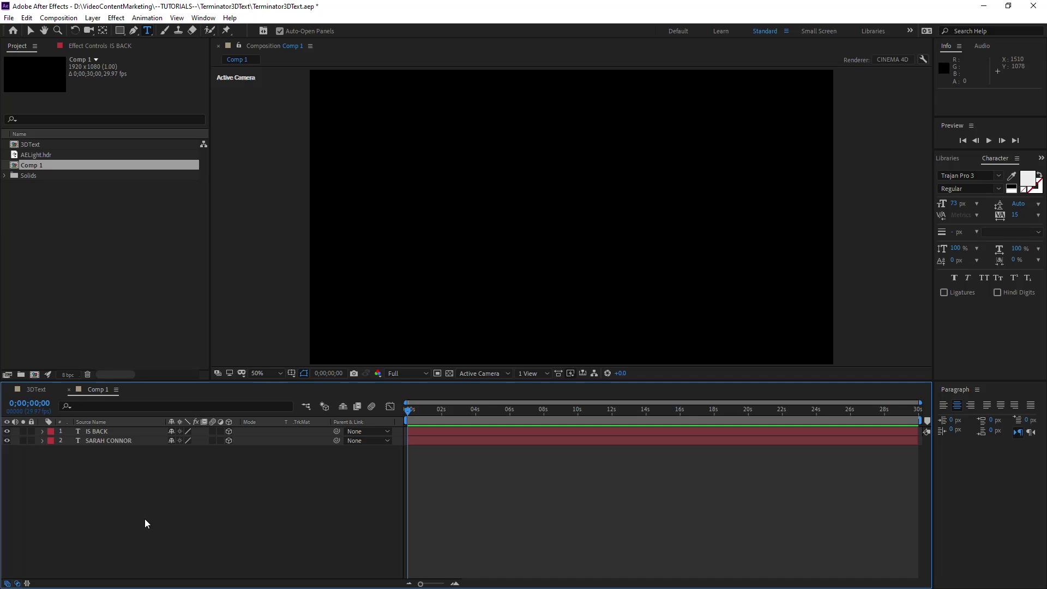
pyautogui.doubleClick(92, 270)
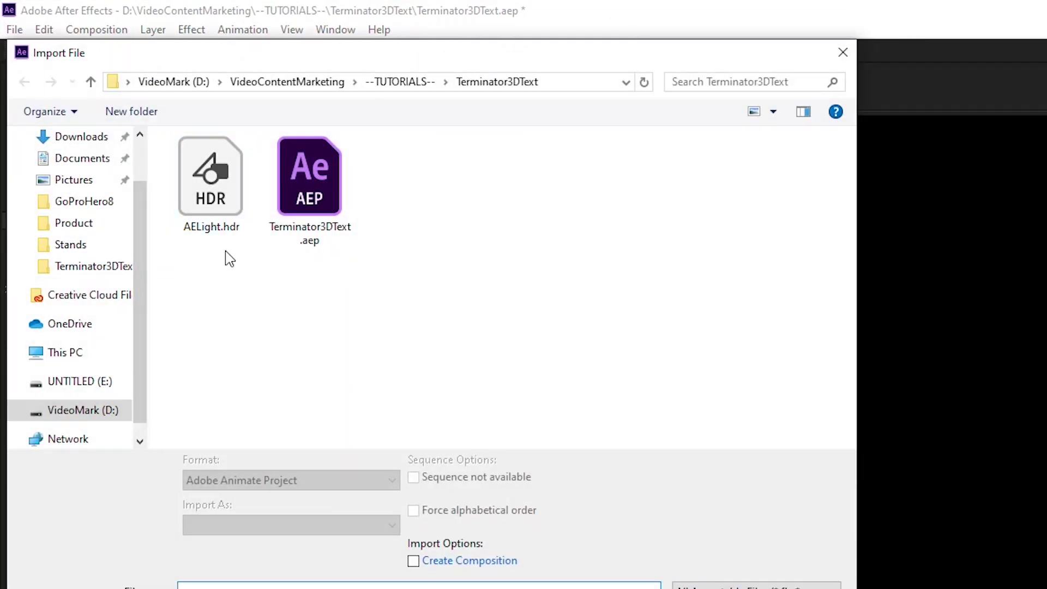
pyautogui.press('Escape')
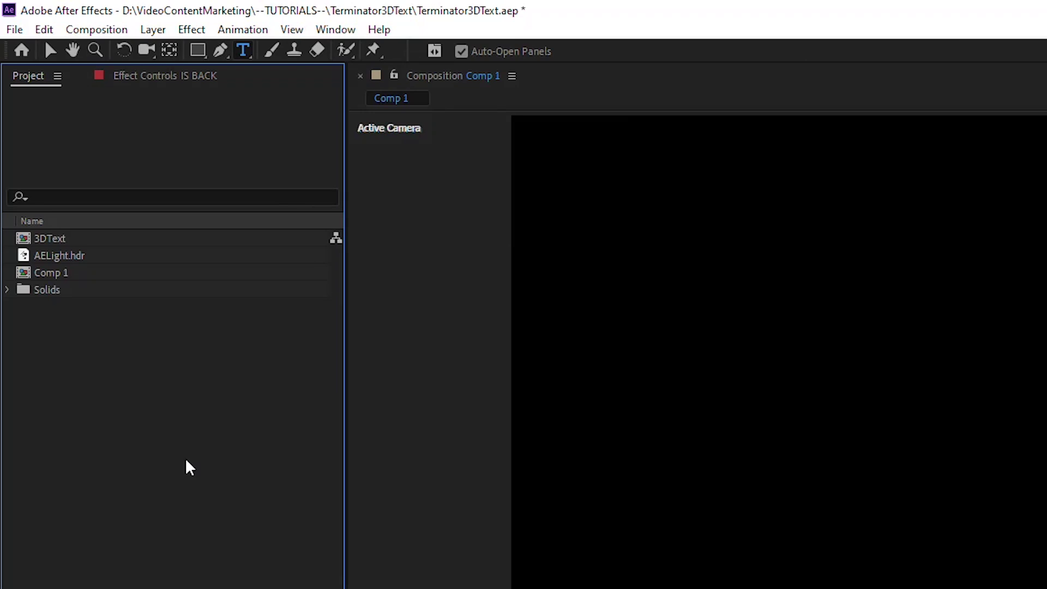
pyautogui.moveTo(79, 258); pyautogui.dragTo(174, 588)
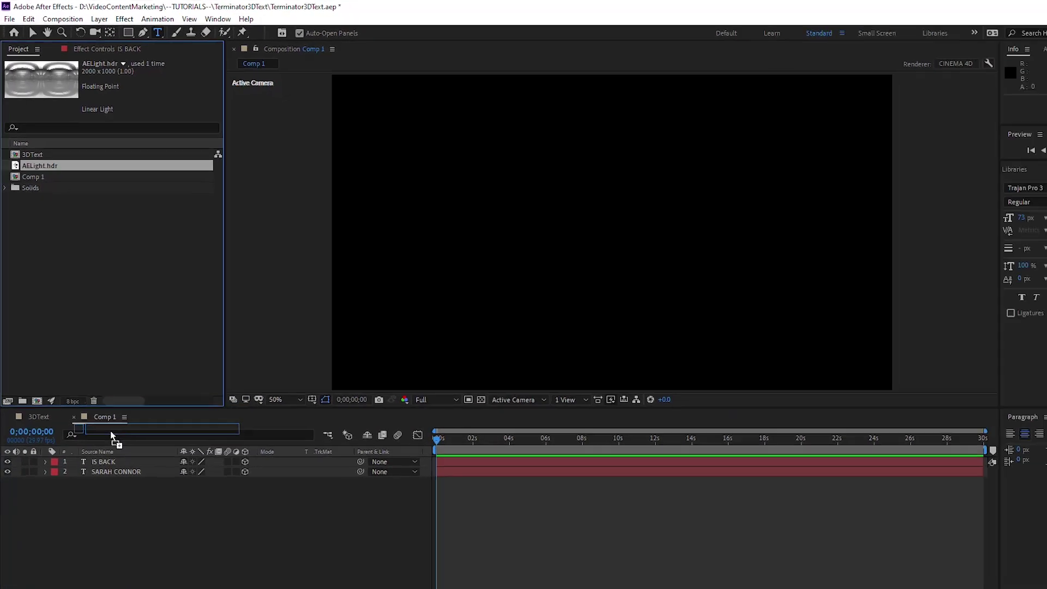
pyautogui.moveTo(111, 435); pyautogui.dragTo(101, 460)
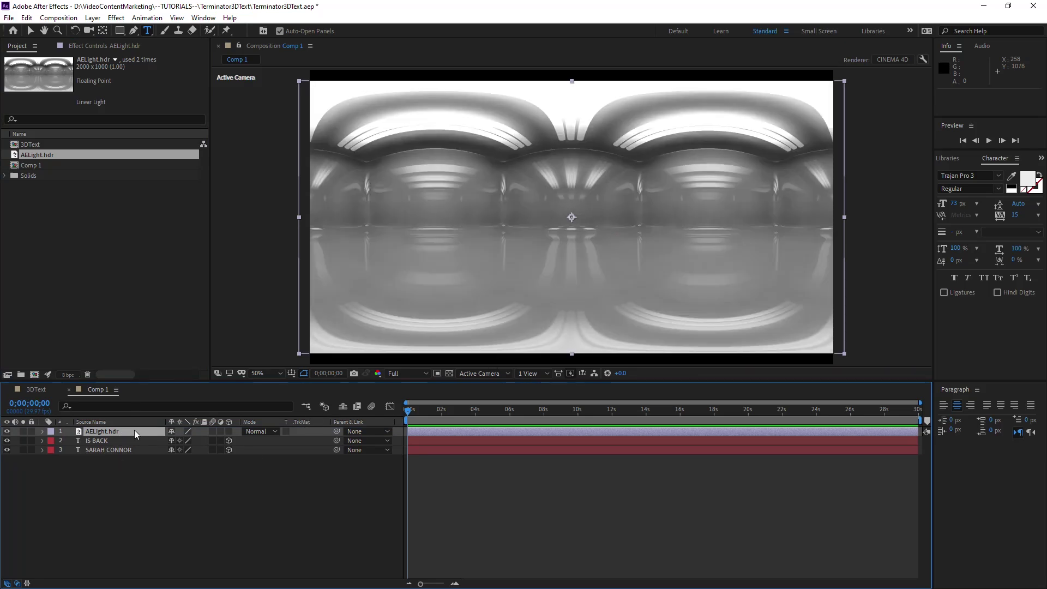
# Convert the AELight.hdr layer into an environment light layer.
pyautogui.rightClick(134, 430)
pyautogui.click(203, 243)
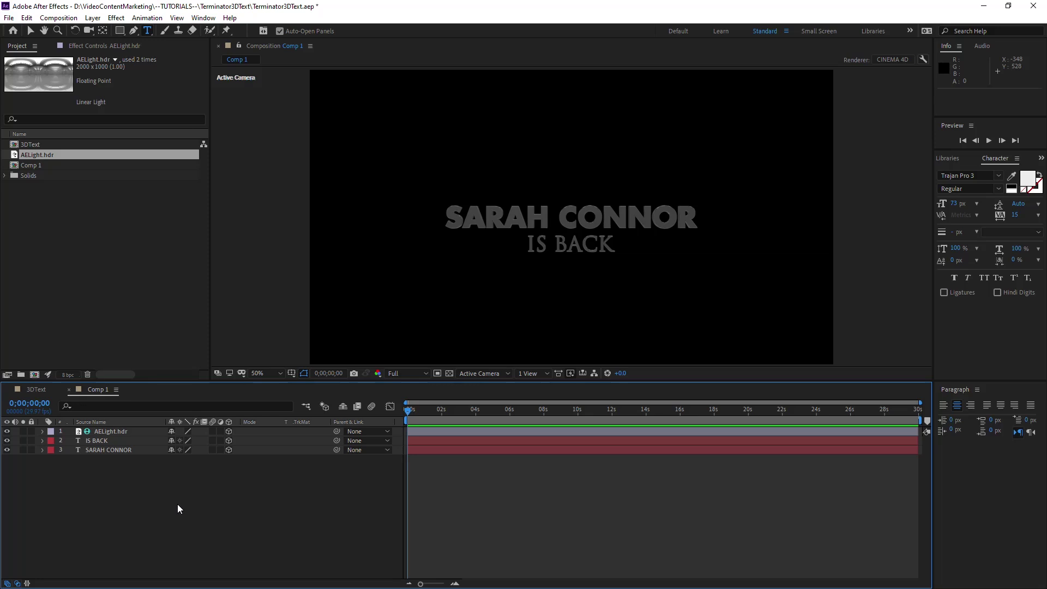
pyautogui.click(113, 431)
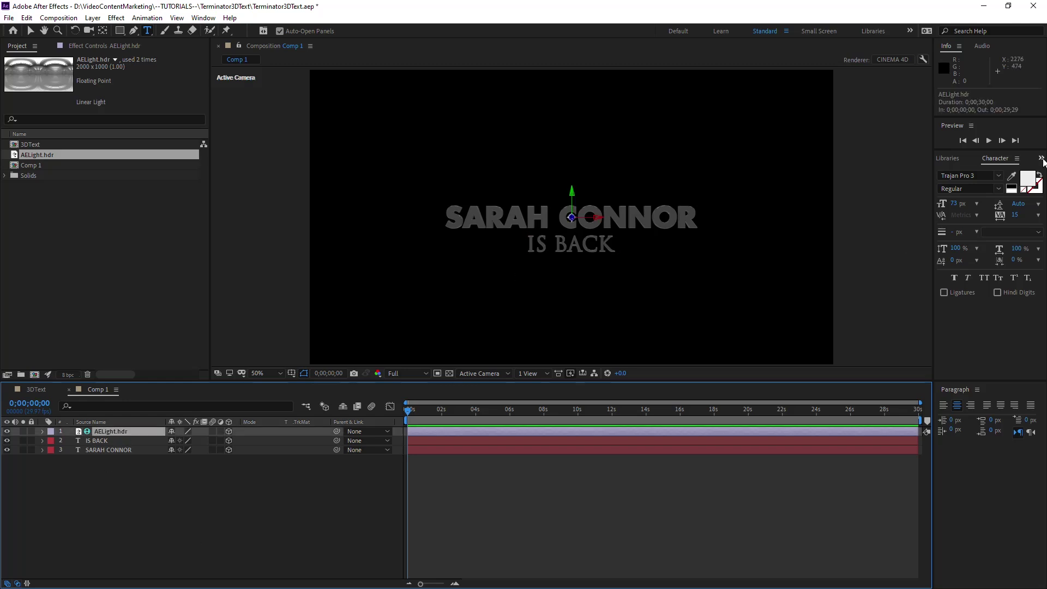
# Find HDR Compander with an 'hdr' effects search and apply it to AELight.hdr.
pyautogui.hotkey('ctrl', '5')
pyautogui.click(988, 173)
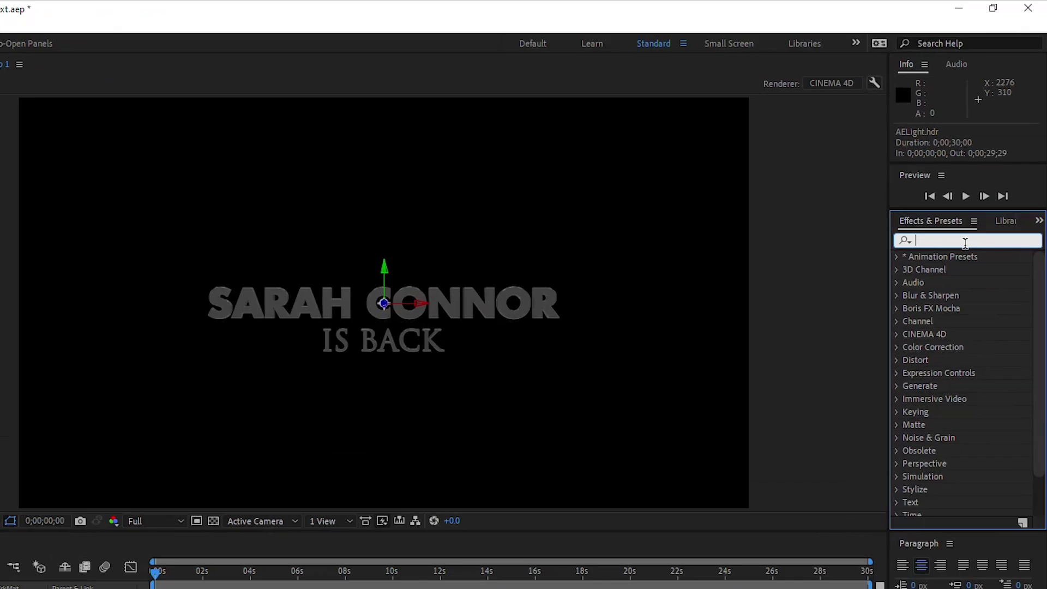
pyautogui.write('hdr')
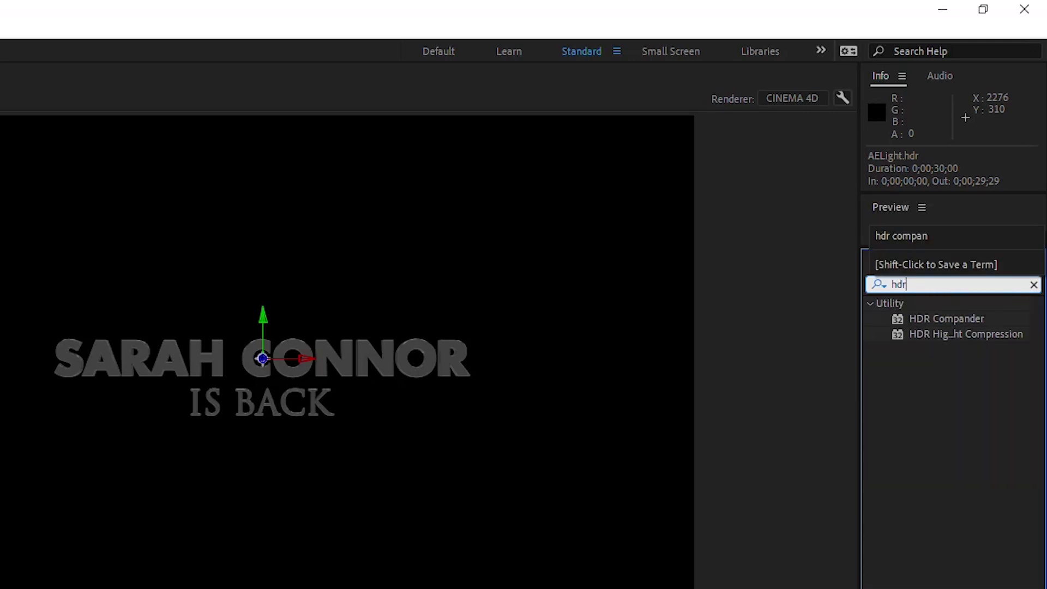
pyautogui.doubleClick(952, 319)
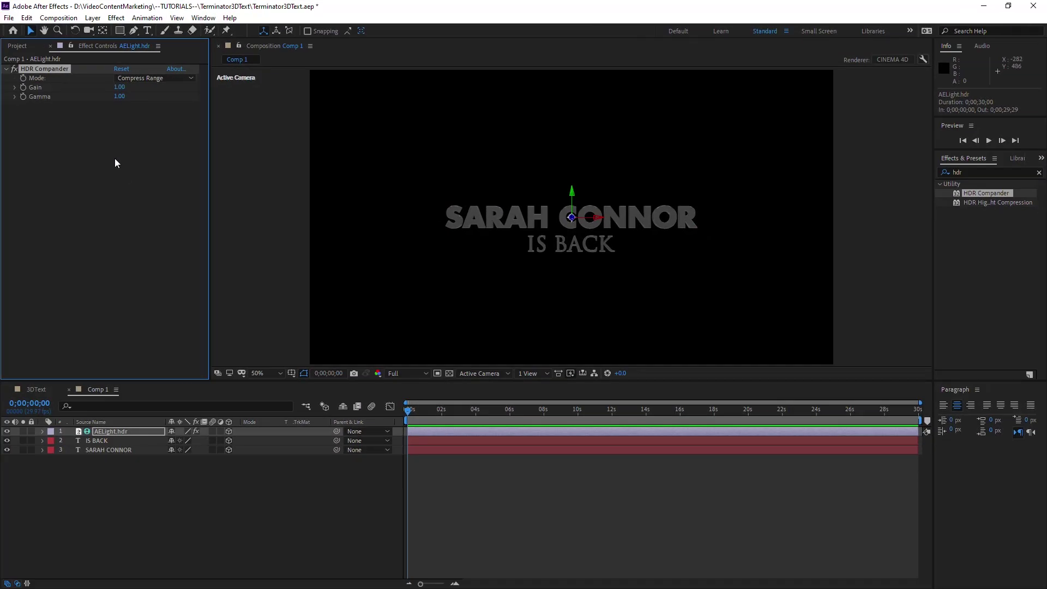
# Set HDR Compander's Gain to 0.55 and Gamma to 0.25.
pyautogui.click(119, 86)
pyautogui.write('0.55')
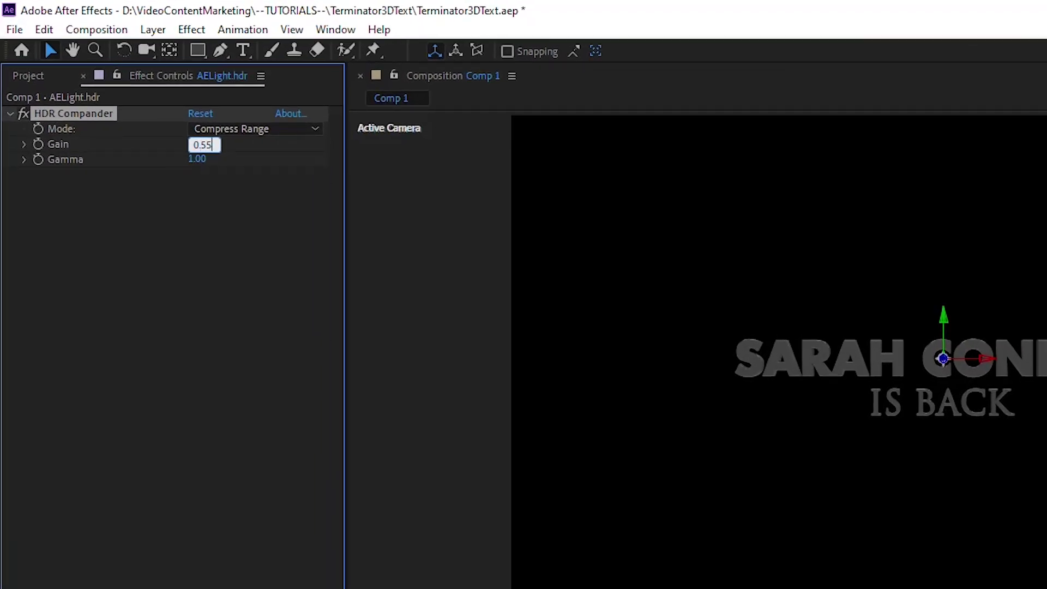
pyautogui.press('Return')
pyautogui.click(197, 159)
pyautogui.write('0.25')
pyautogui.press('Return')
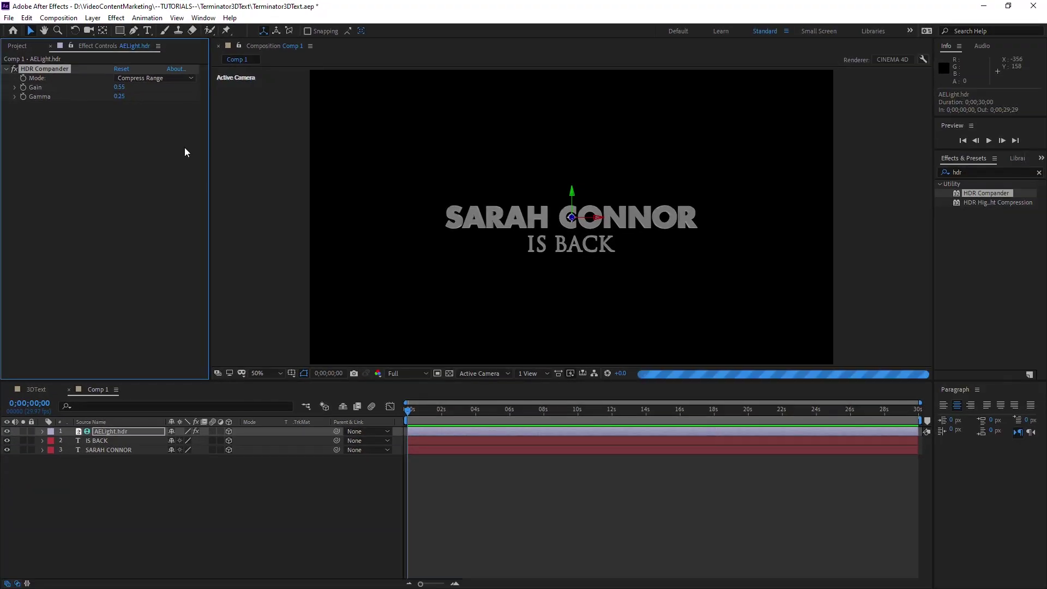
pyautogui.click(51, 257)
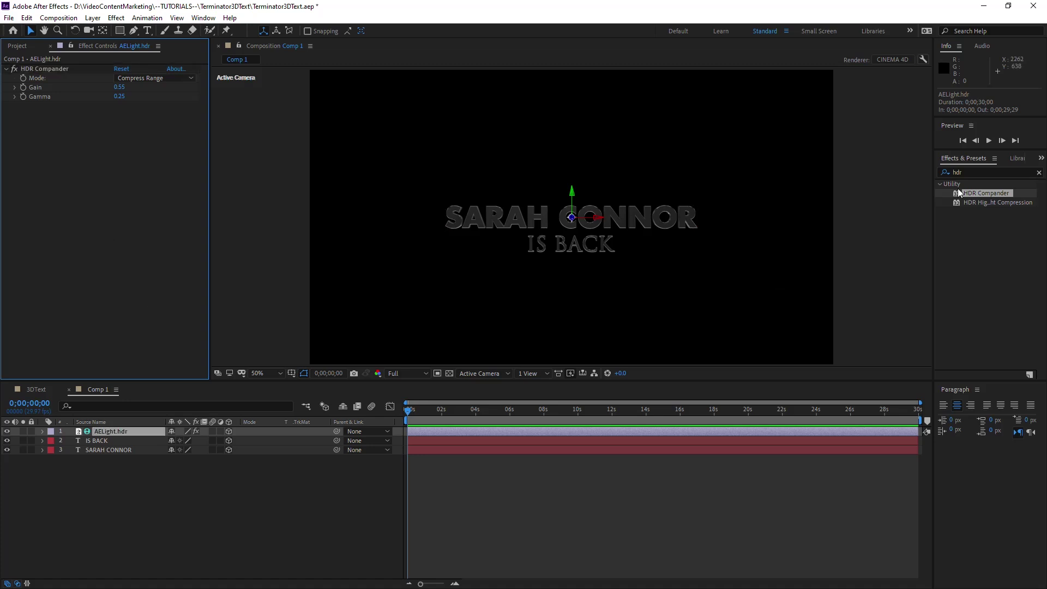
# Apply Levels via a 'level' search, then drag Input Black to 91 and Input White to 166.
pyautogui.click(971, 172)
pyautogui.write('leve')
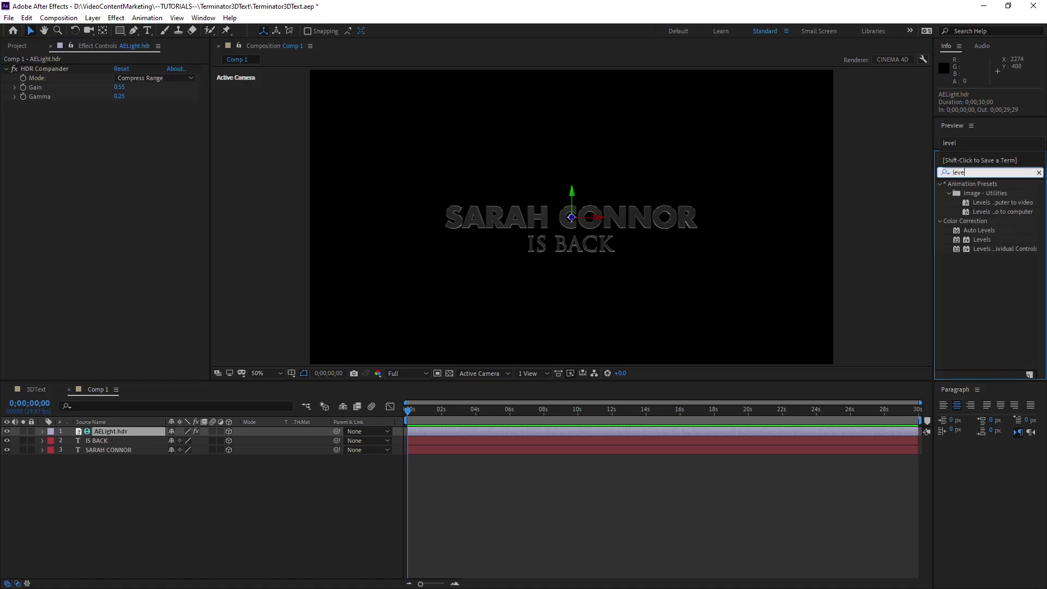
pyautogui.write('l')
pyautogui.doubleClick(982, 239)
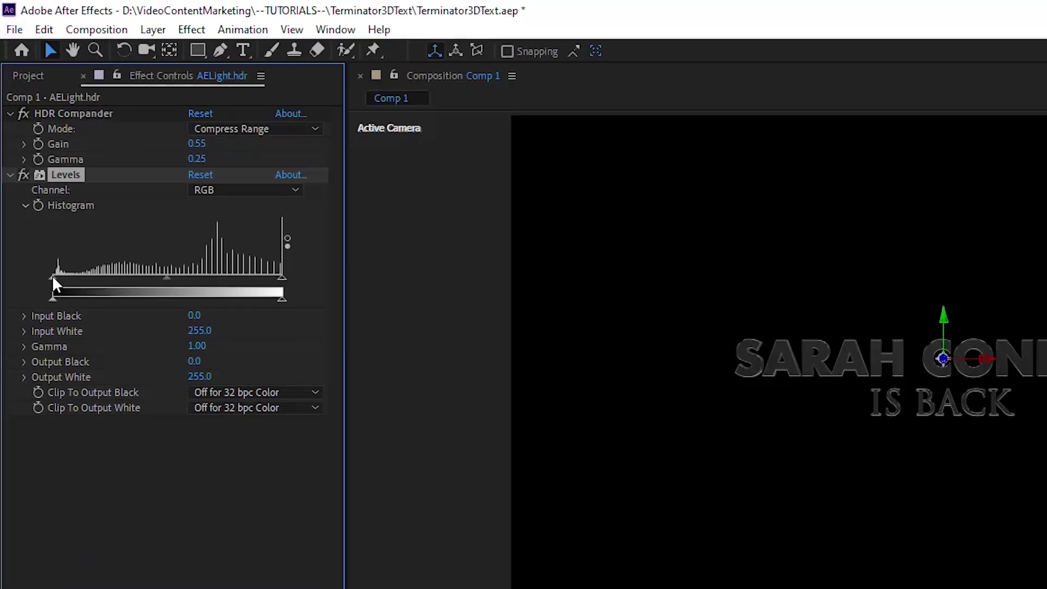
pyautogui.moveTo(58, 276); pyautogui.dragTo(144, 277)
pyautogui.moveTo(282, 278); pyautogui.dragTo(134, 277)
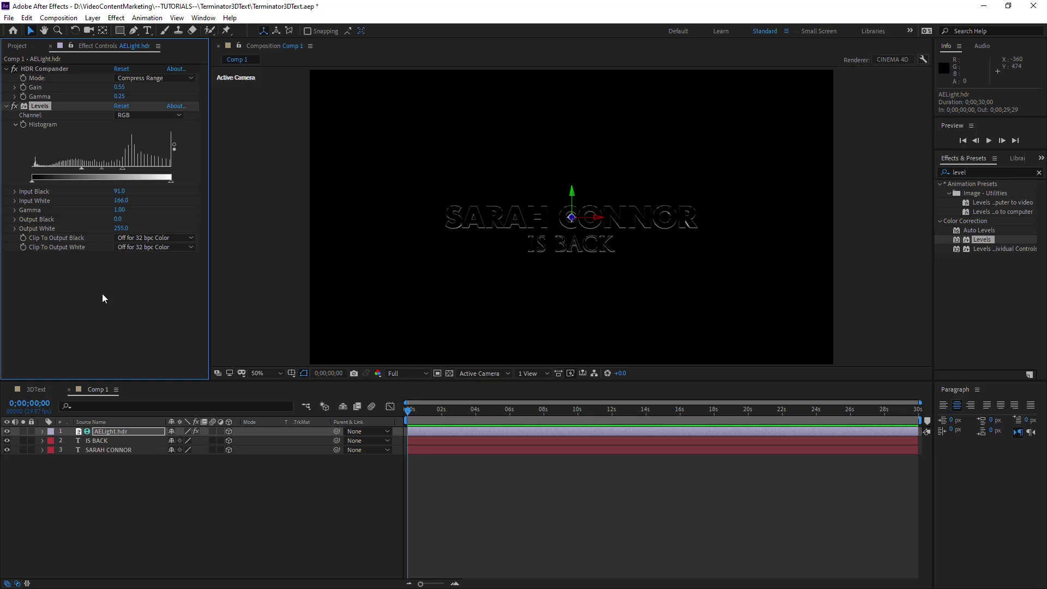
pyautogui.click(173, 506)
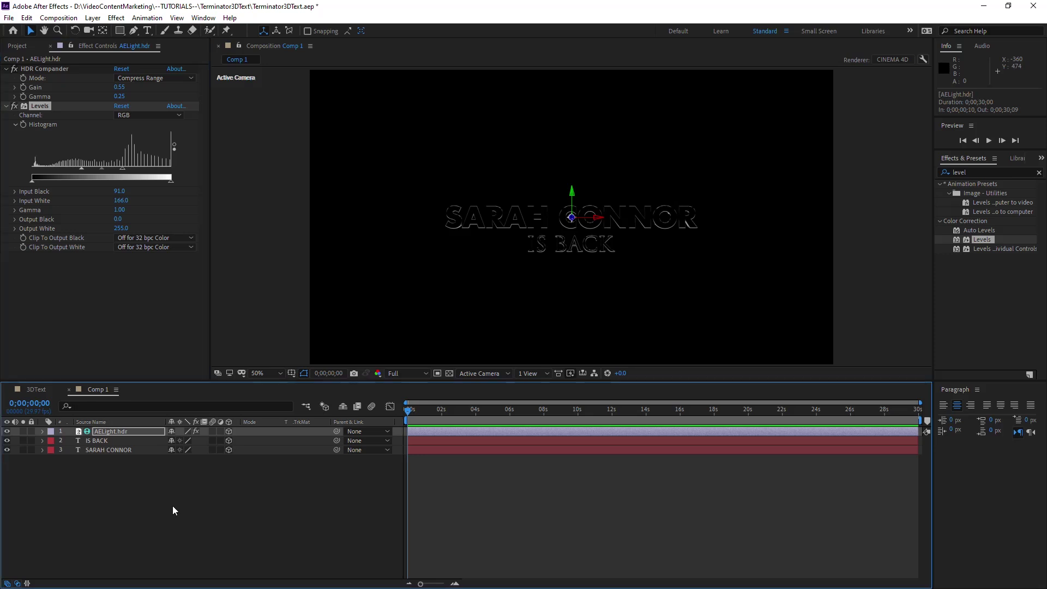
# Enter 150° X, 250° Y and 115° Z rotation on the AELight.hdr environment layer.
pyautogui.press('Return')
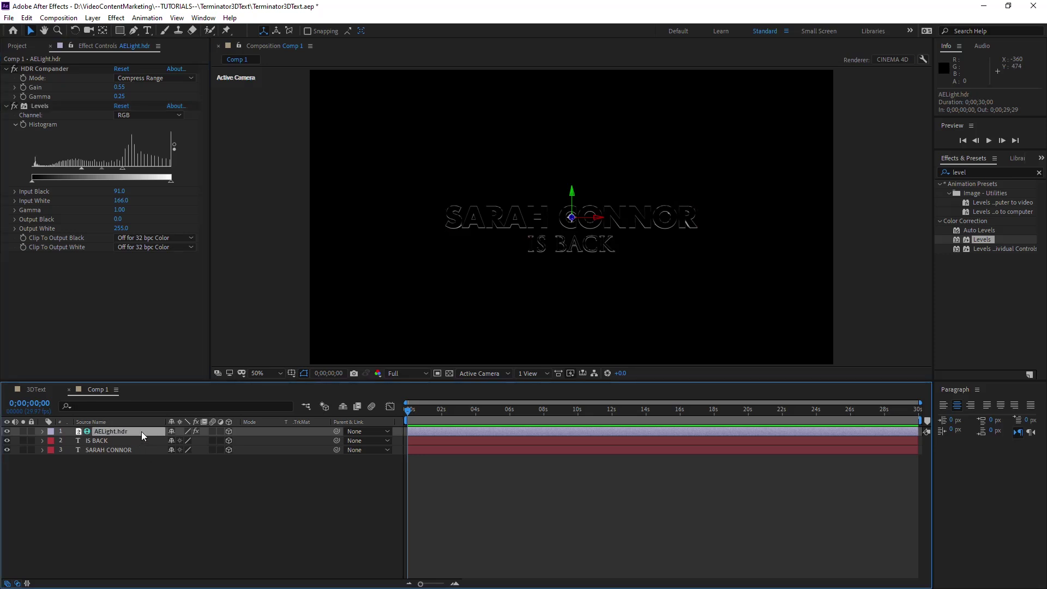
pyautogui.press('r')
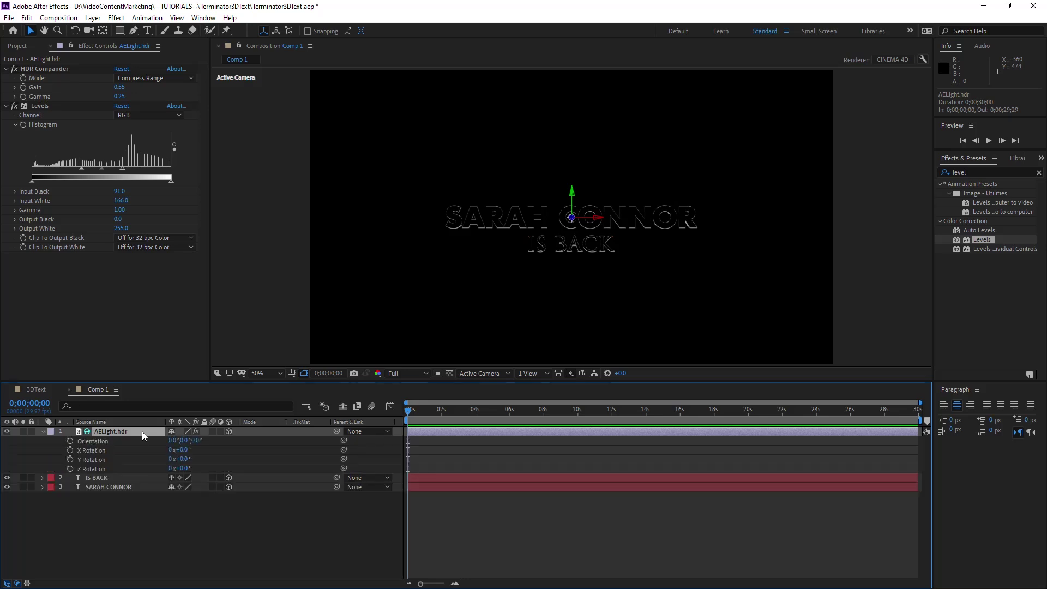
pyautogui.click(183, 451)
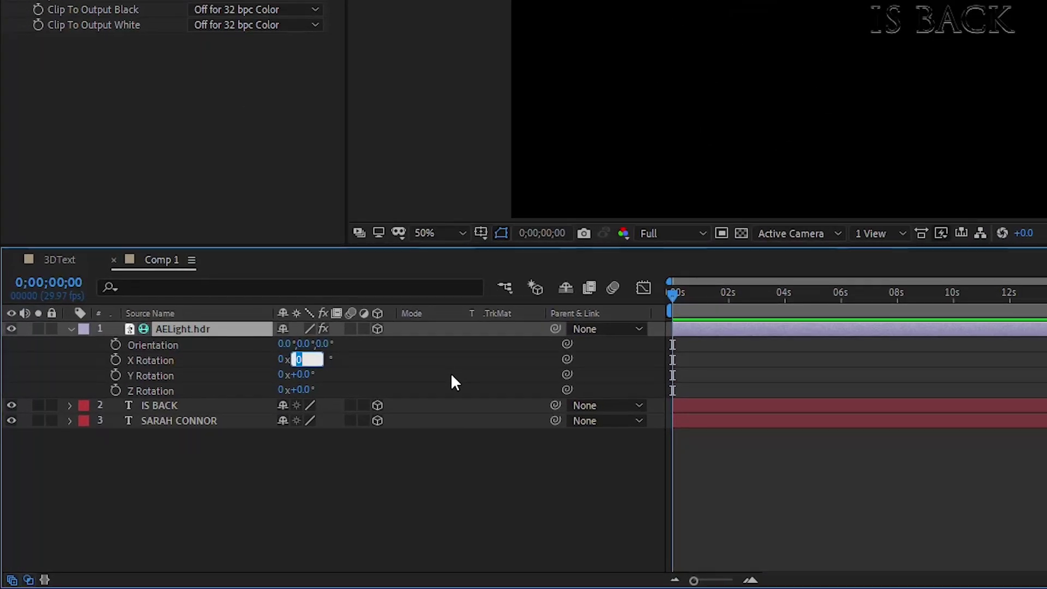
pyautogui.write('150')
pyautogui.press('Return')
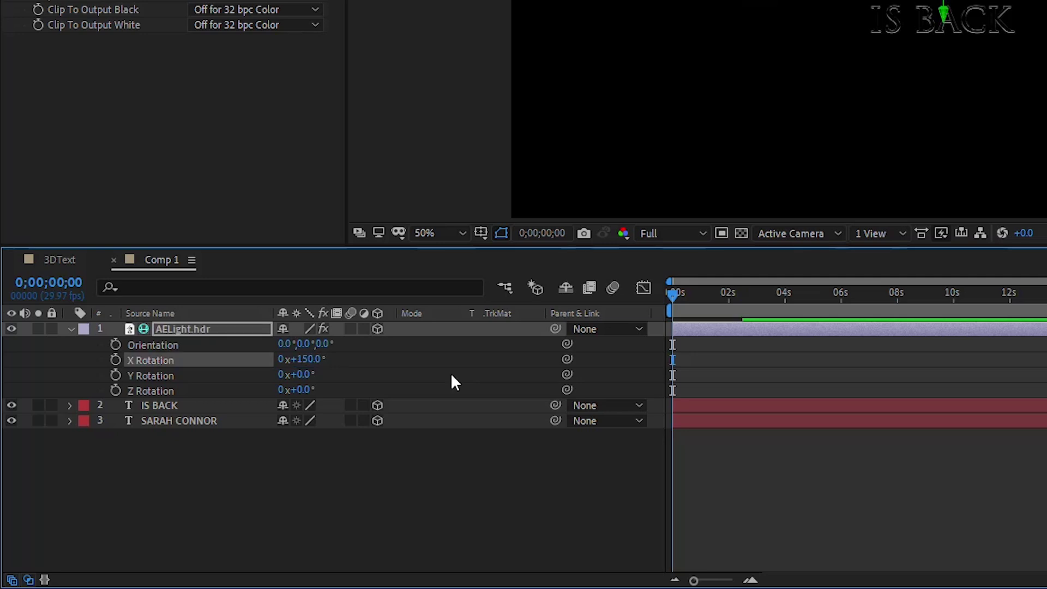
pyautogui.click(304, 375)
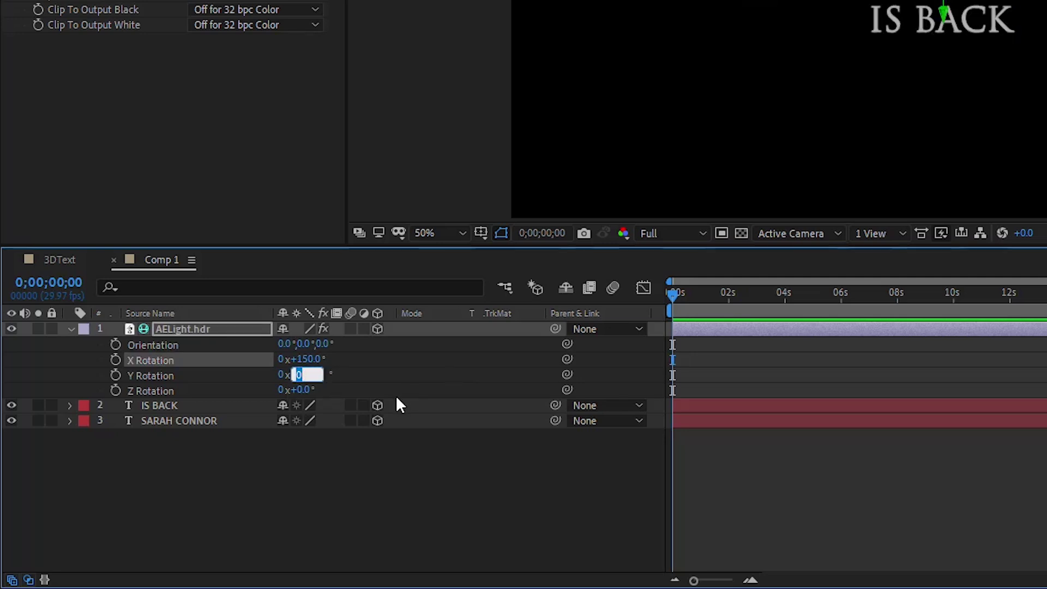
pyautogui.write('250')
pyautogui.press('Return')
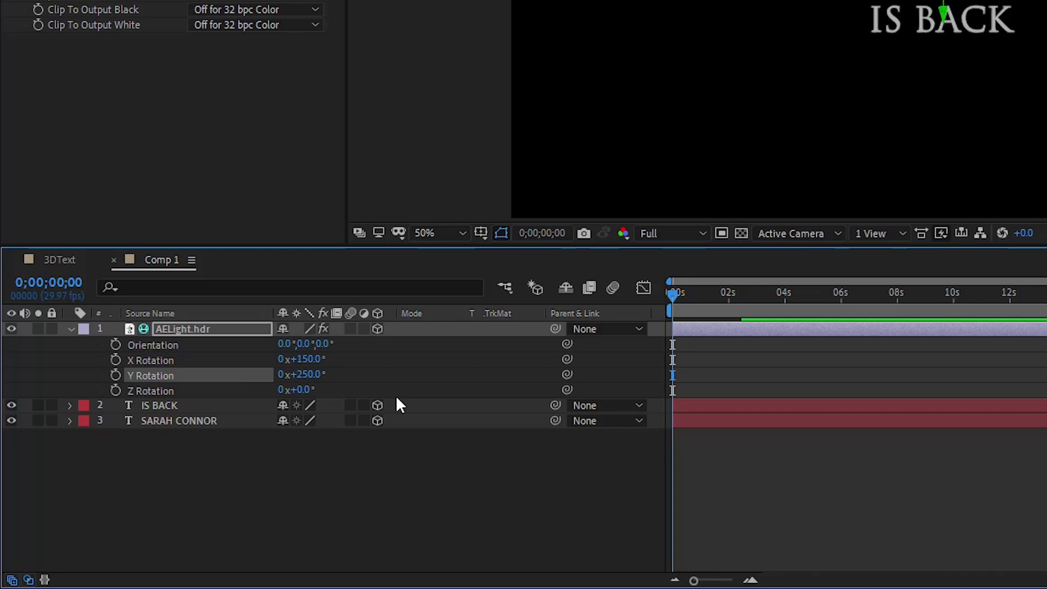
pyautogui.click(301, 389)
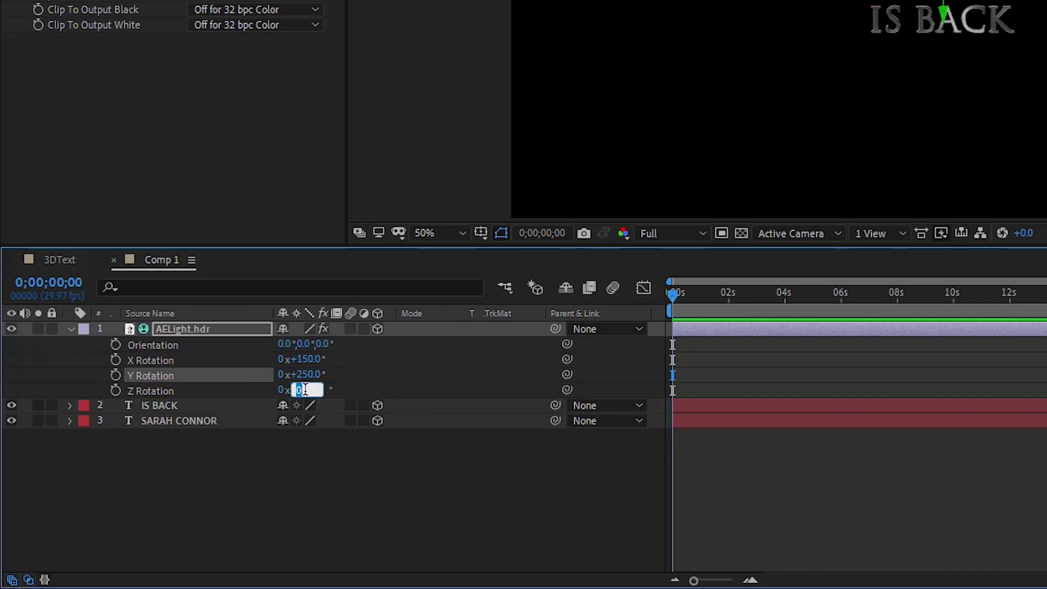
pyautogui.write('115')
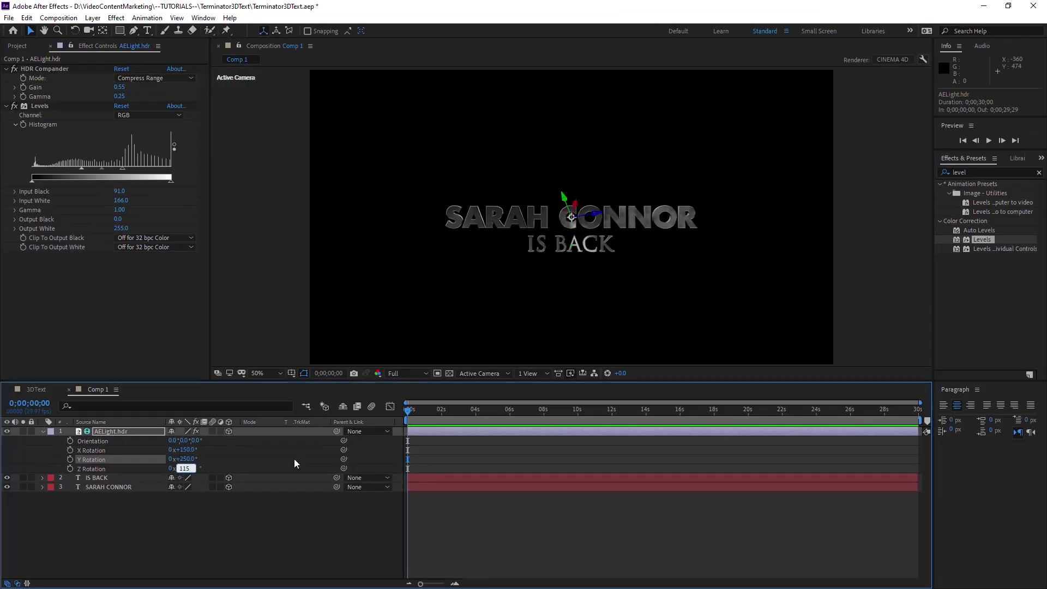
pyautogui.press('Return')
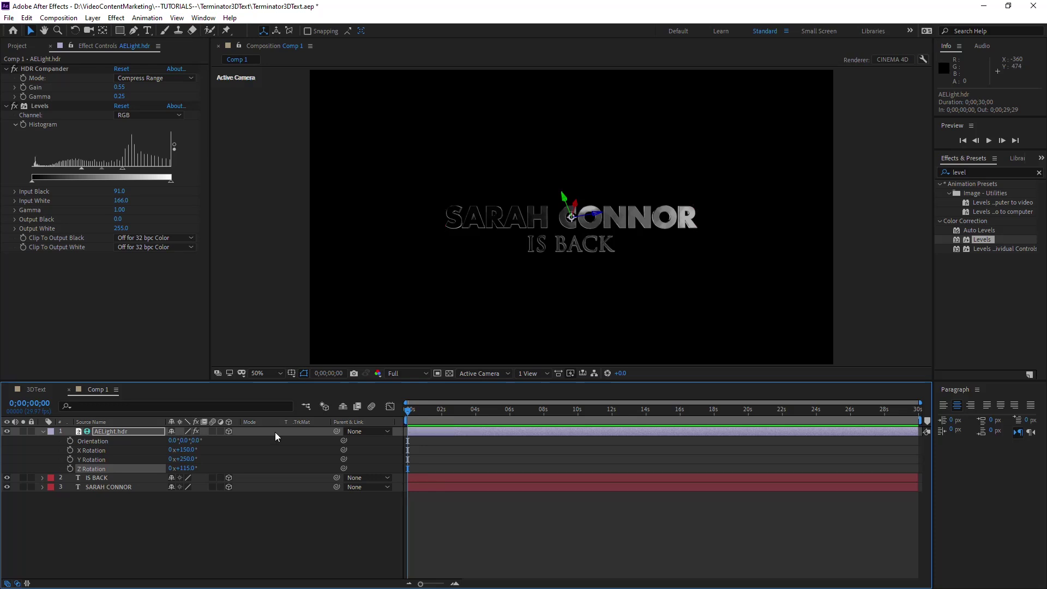
# Keyframe SARAH CONNOR's Position and Y Rotation, moving both keyframes to about 3.5 seconds.
pyautogui.click(103, 487)
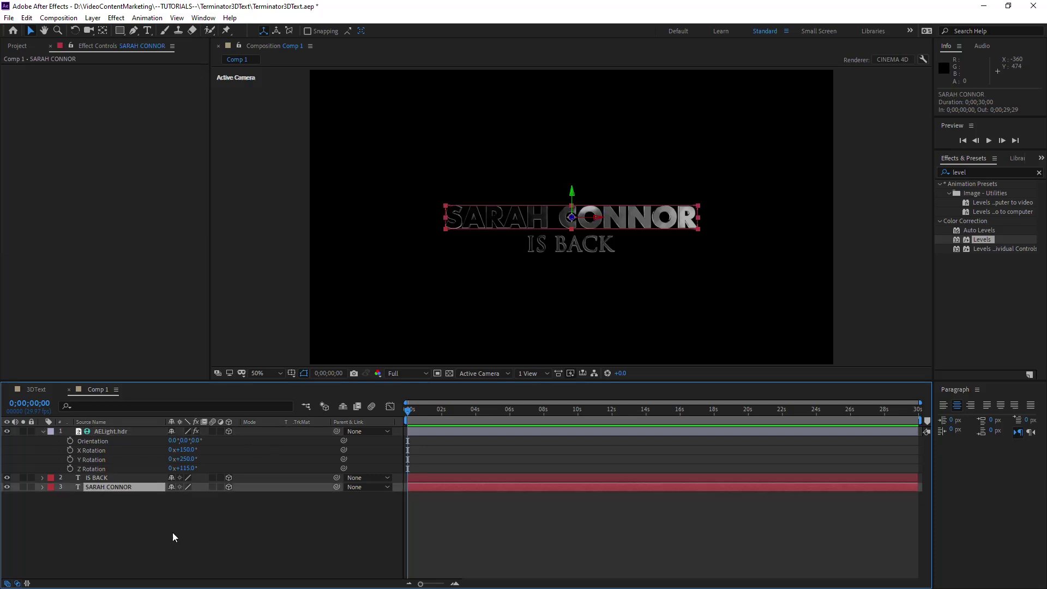
pyautogui.press('p')
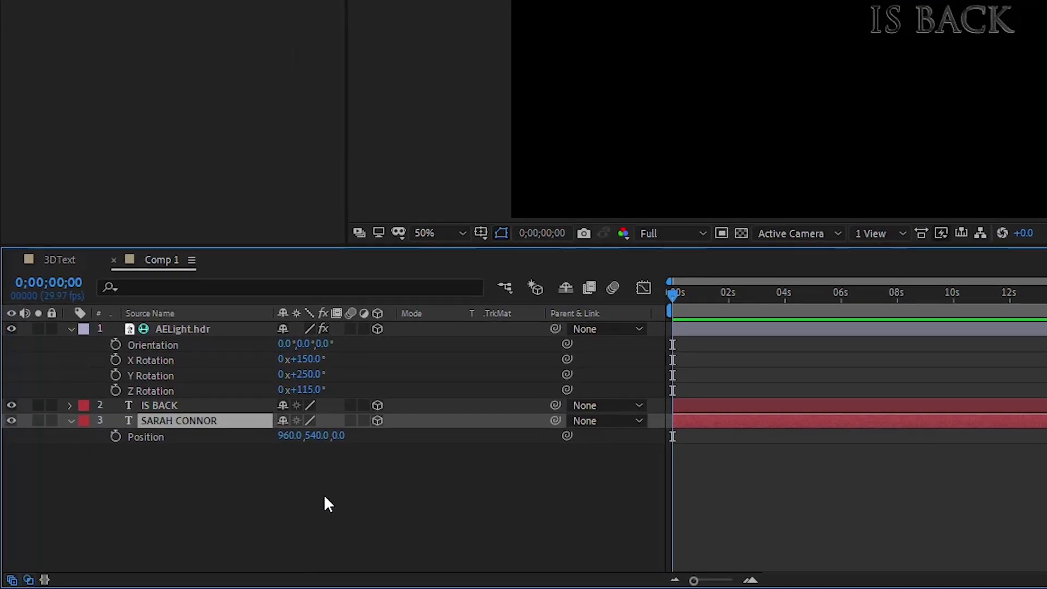
pyautogui.hotkey('shift', 'r')
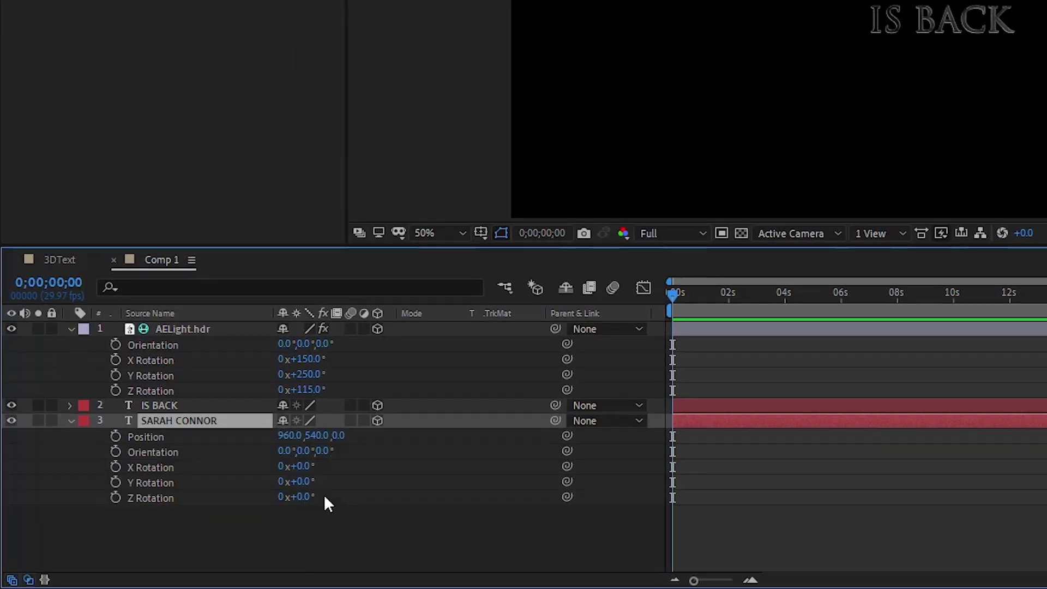
pyautogui.click(115, 436)
pyautogui.click(115, 482)
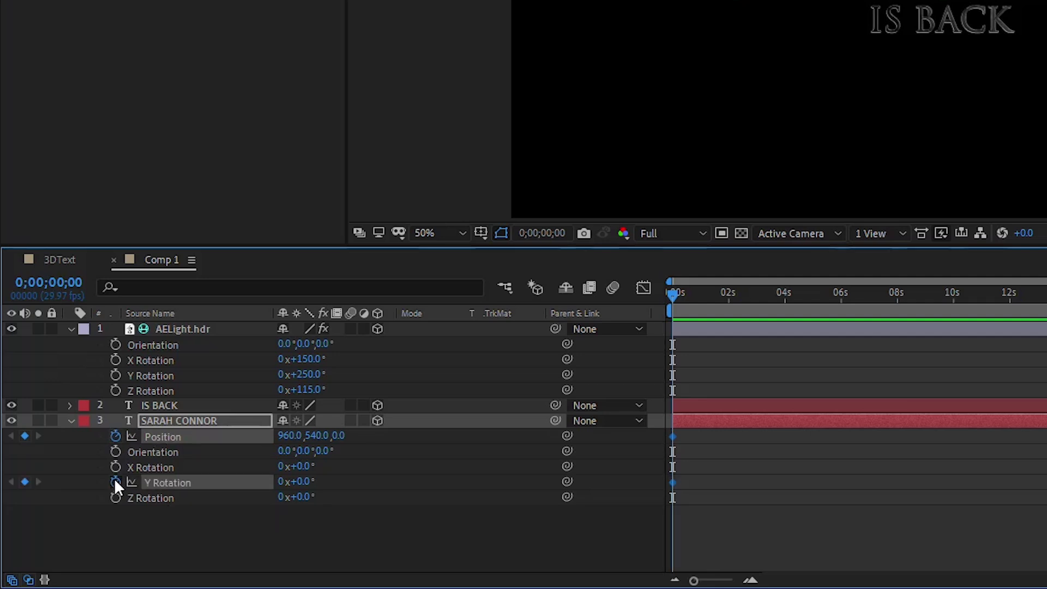
pyautogui.moveTo(668, 434); pyautogui.dragTo(655, 482)
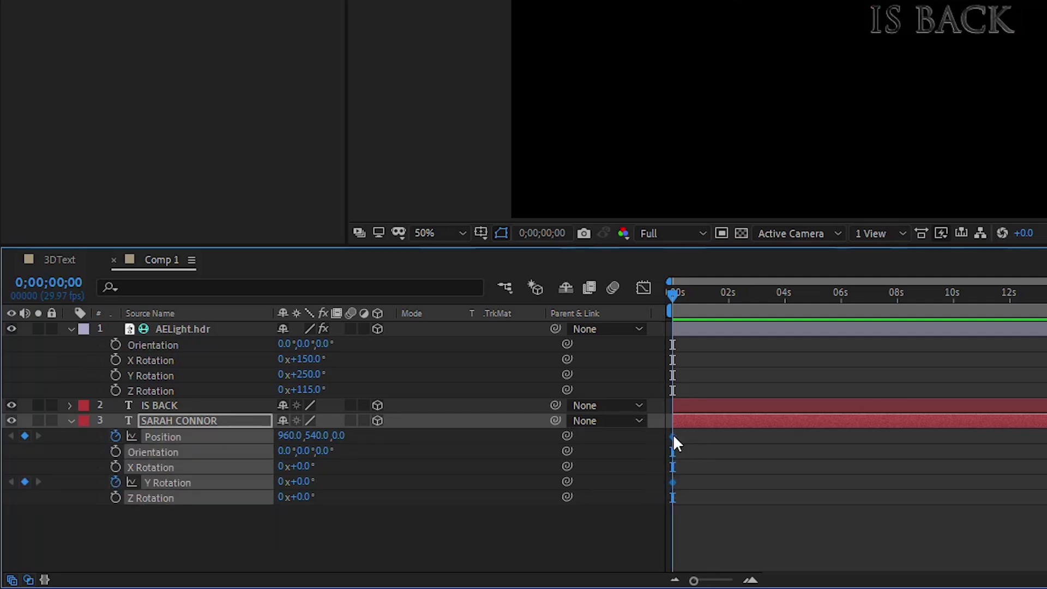
pyautogui.moveTo(673, 435); pyautogui.dragTo(771, 444)
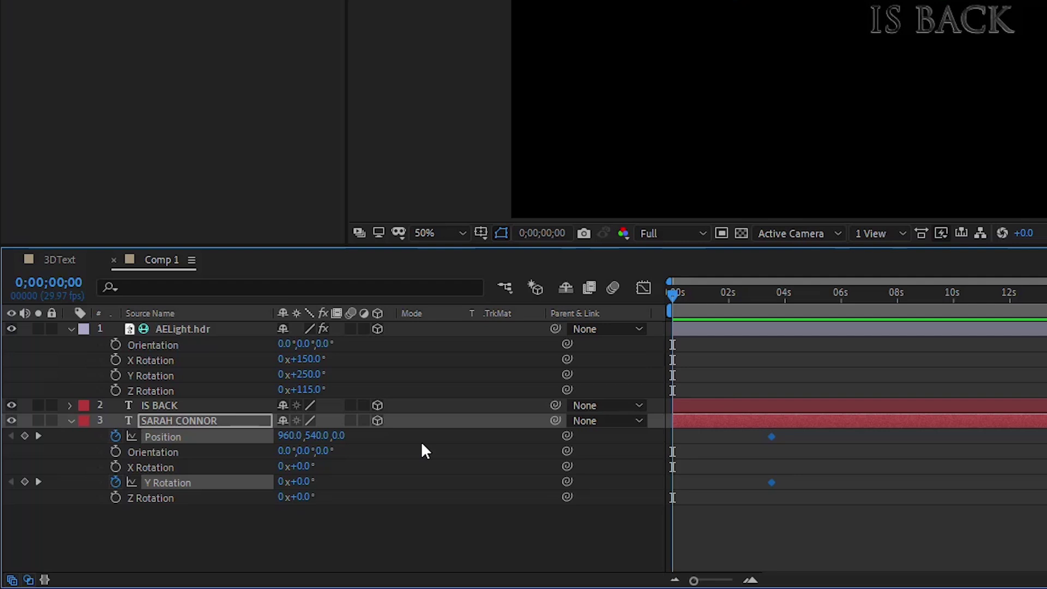
# Set the title's starting Z position to -2500 and Y Rotation to 90°, then go to 4;18.
pyautogui.click(211, 514)
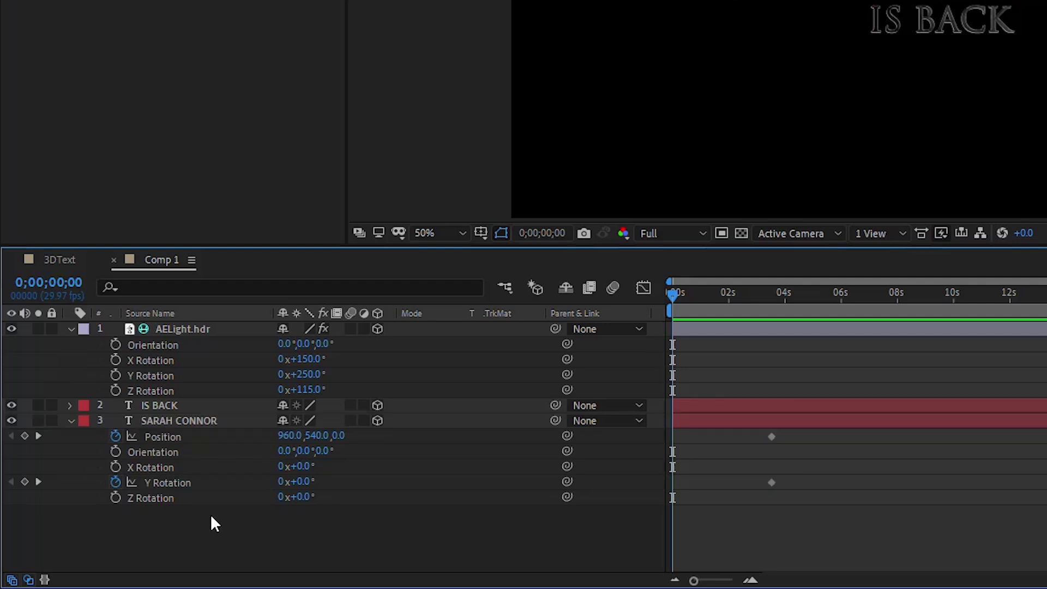
pyautogui.click(212, 436)
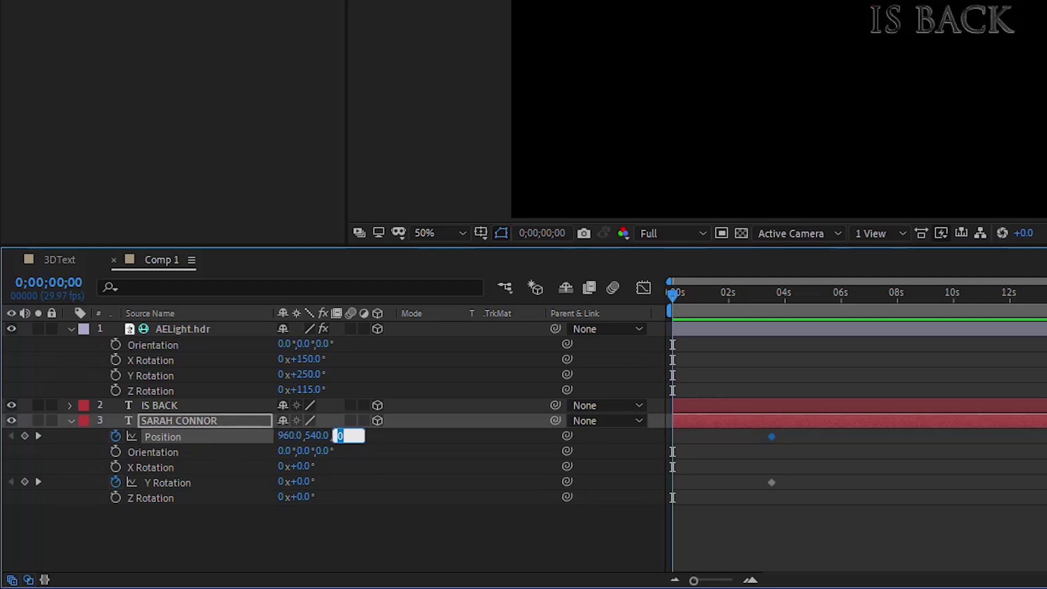
pyautogui.write('-250')
pyautogui.press('Return')
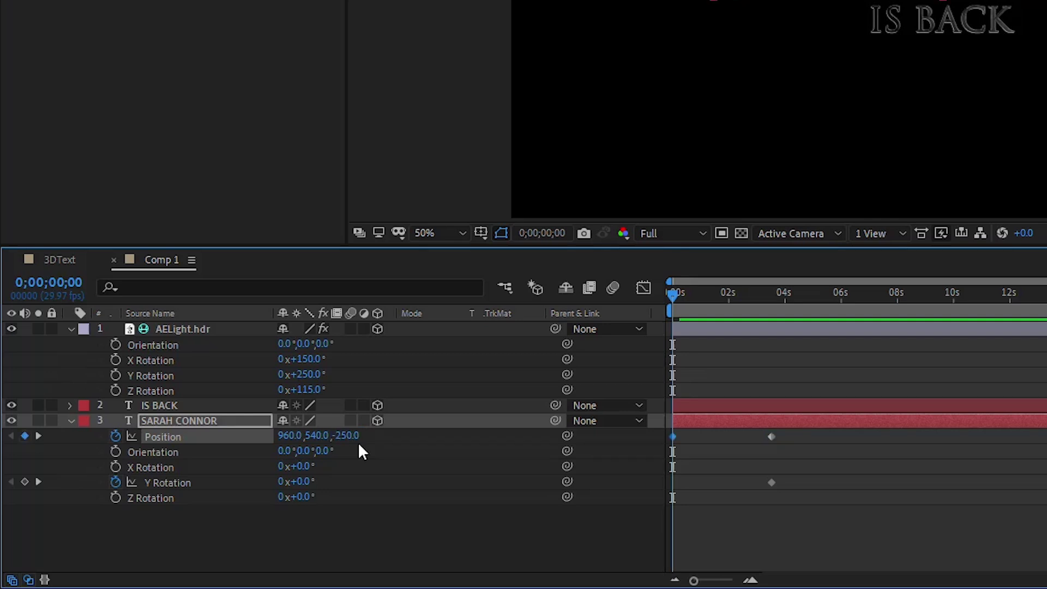
pyautogui.click(355, 440)
pyautogui.write('-25')
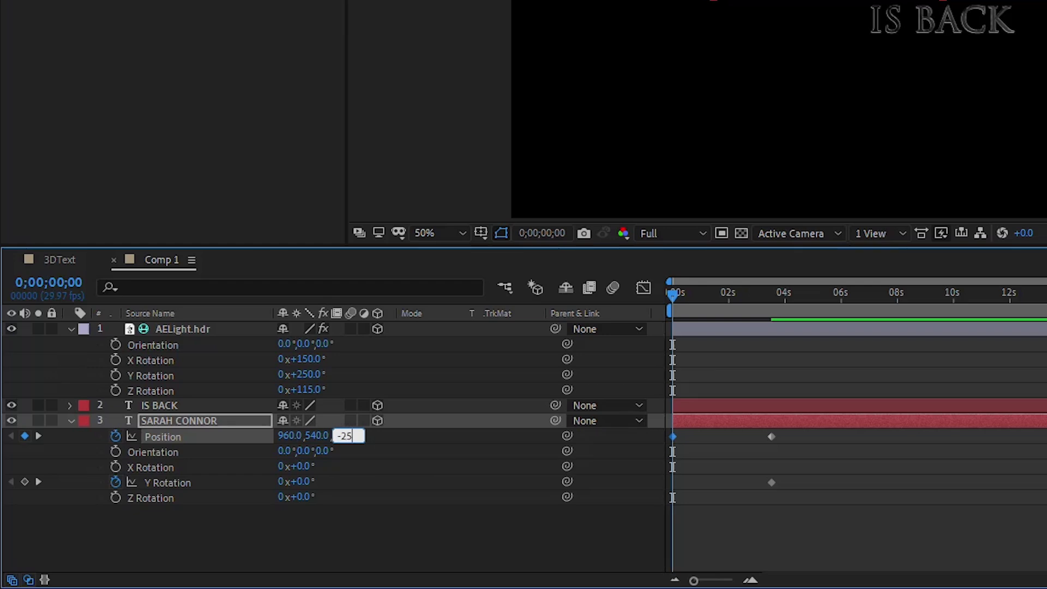
pyautogui.write('00')
pyautogui.press('Return')
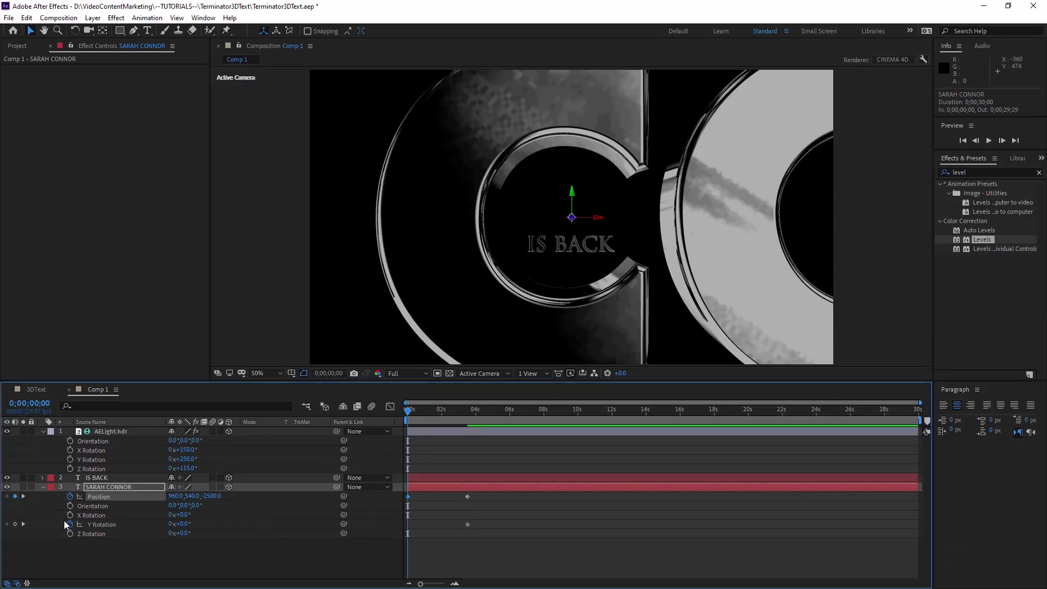
pyautogui.click(183, 524)
pyautogui.write('90')
pyautogui.press('Return')
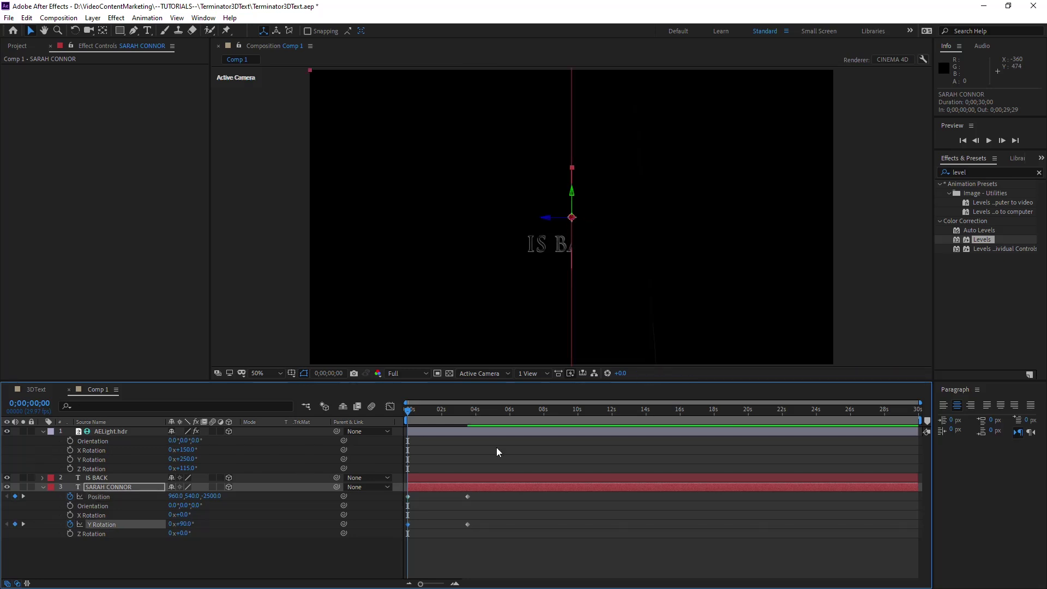
pyautogui.click(486, 414)
# End the work area at 4;18 and preview it at Quarter resolution.
pyautogui.press('n')
pyautogui.click(391, 374)
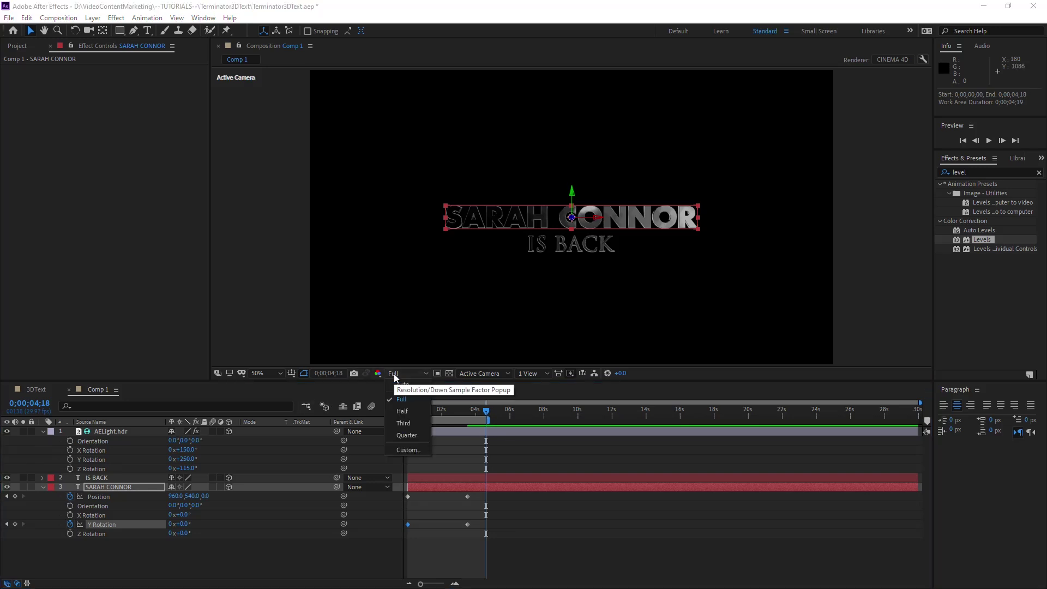
pyautogui.click(418, 435)
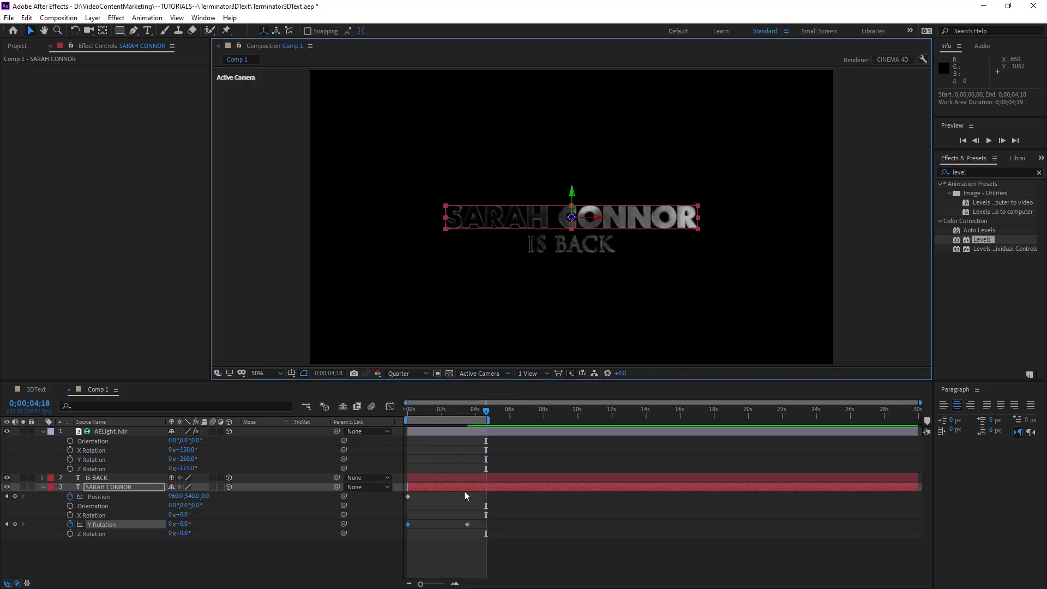
pyautogui.press('space')
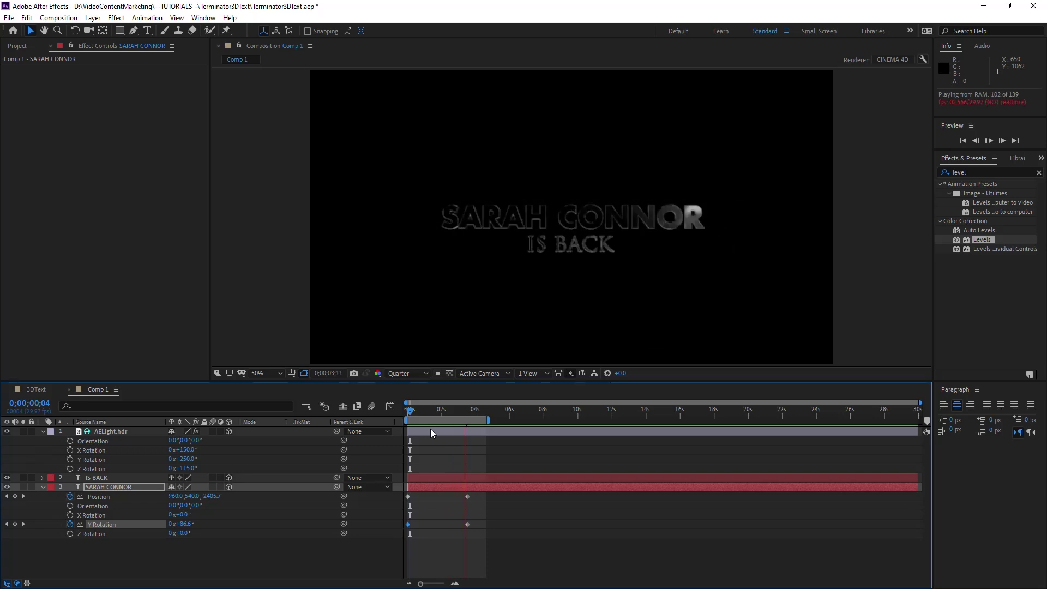
pyautogui.click(431, 428)
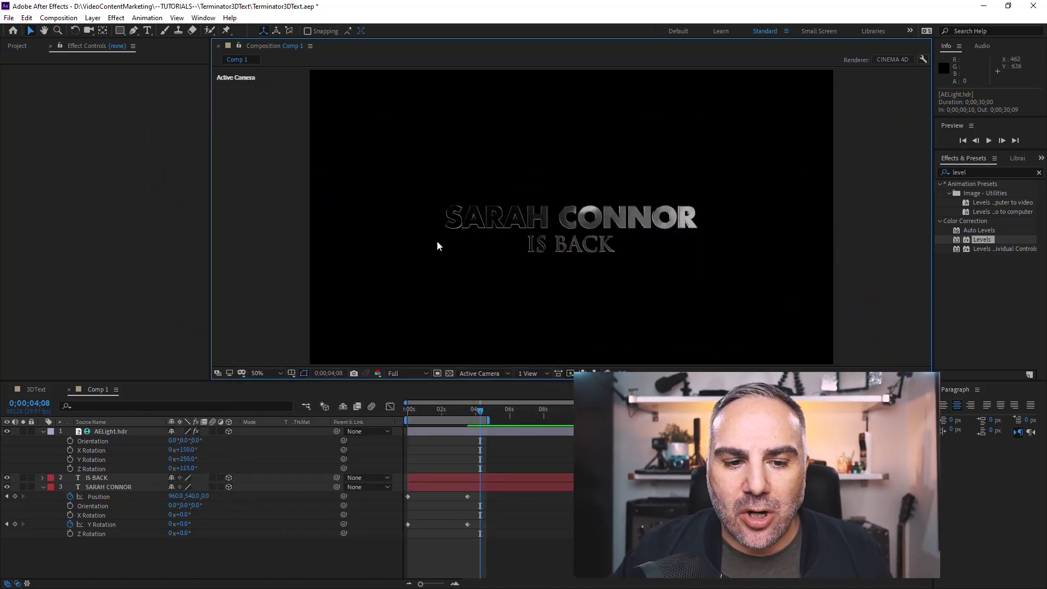
# Create a spot light, shift it left and aim its point of interest at the text.
pyautogui.click(93, 18)
pyautogui.moveTo(107, 30)
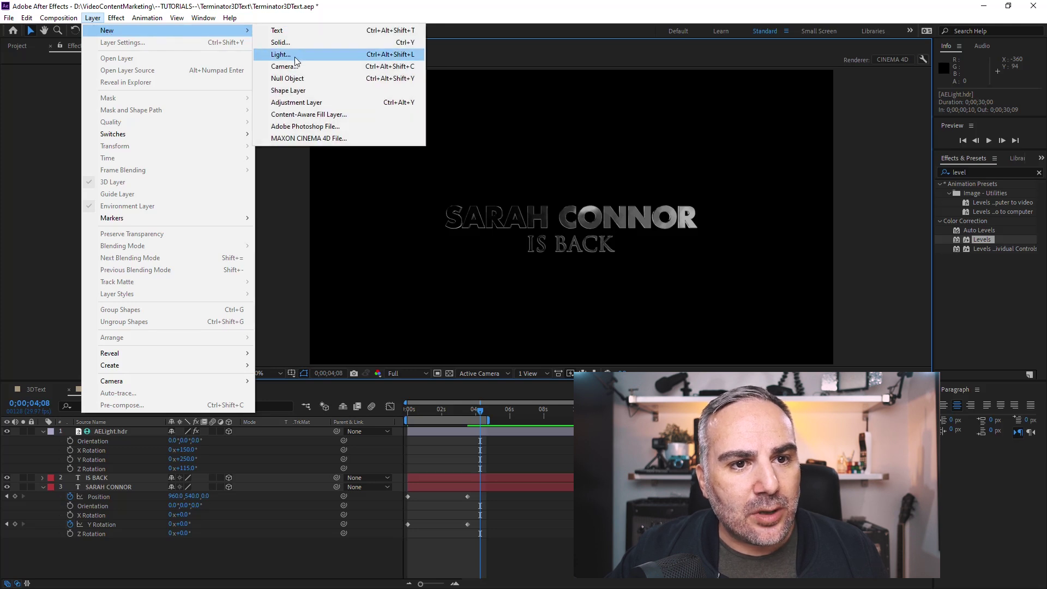
pyautogui.click(297, 58)
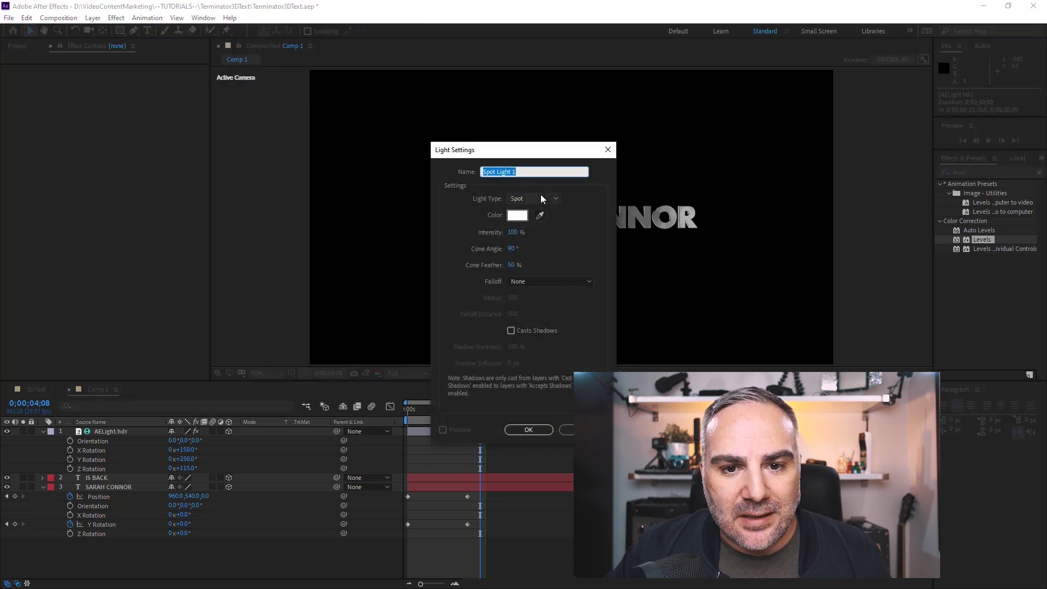
pyautogui.click(529, 430)
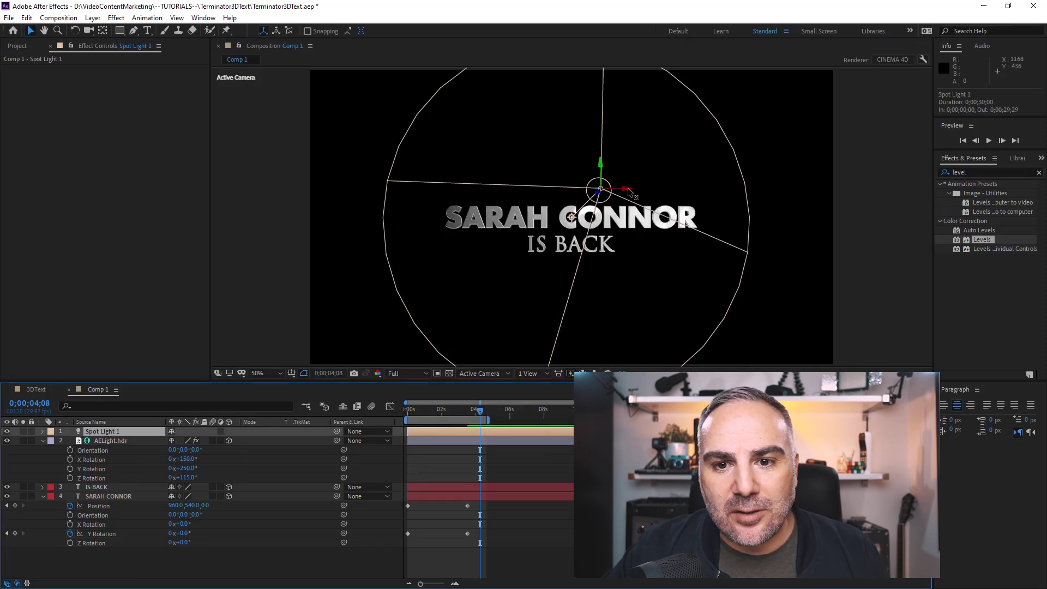
pyautogui.moveTo(629, 191); pyautogui.dragTo(529, 199)
pyautogui.moveTo(470, 216); pyautogui.dragTo(488, 218)
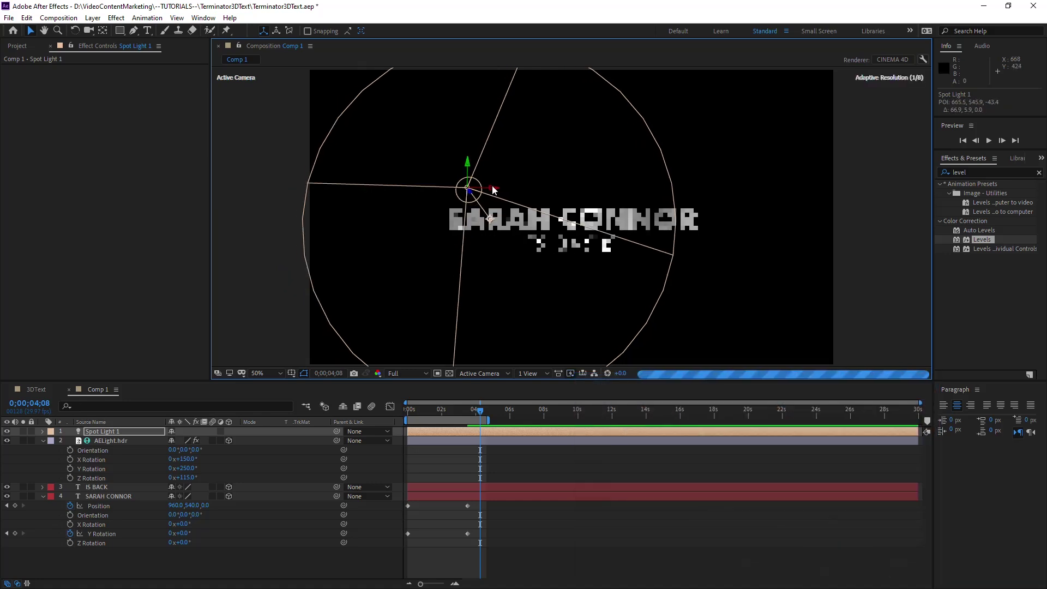
pyautogui.click(492, 189)
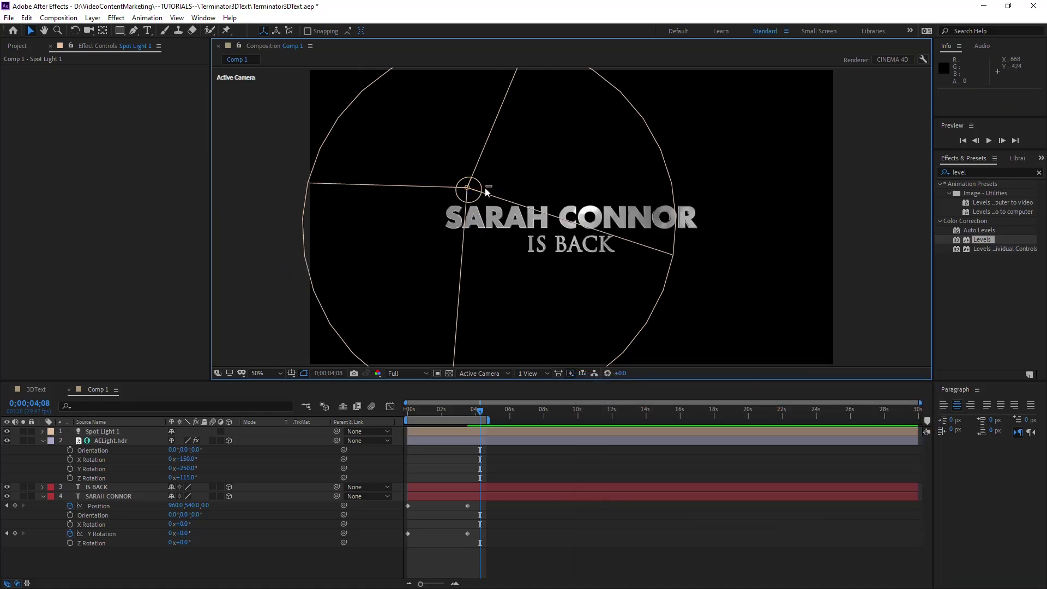
# Set Spot Light 1's intensity to 35% and cone angle to 67°.
pyautogui.click(108, 432)
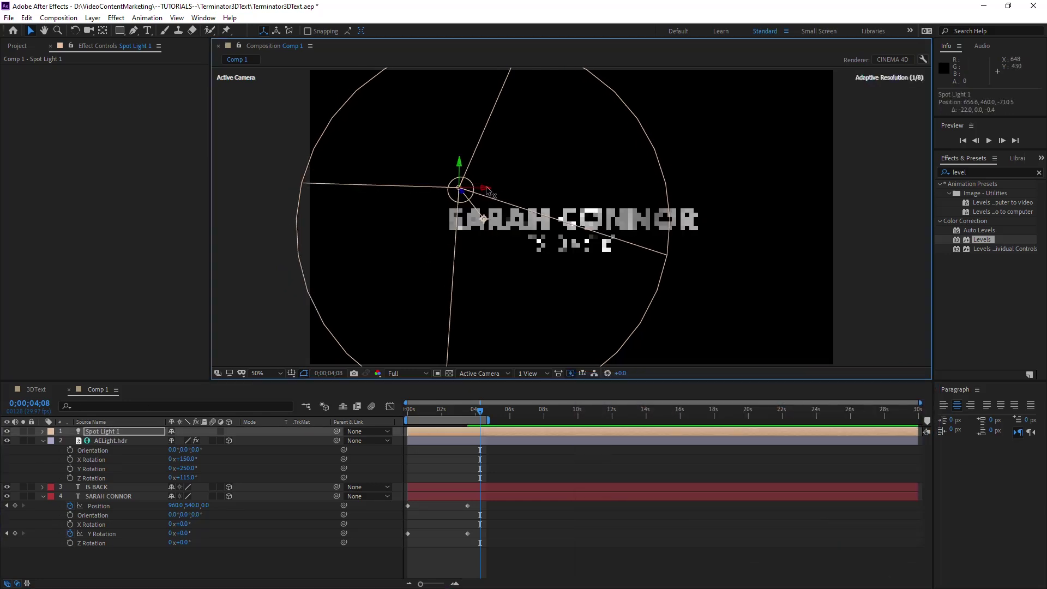
pyautogui.click(42, 432)
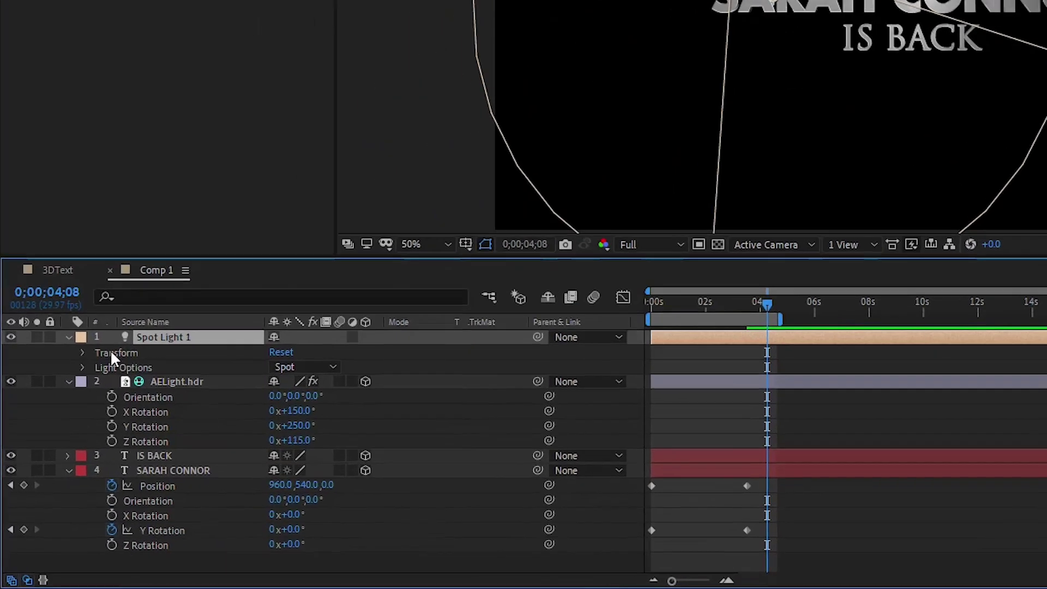
pyautogui.click(83, 367)
pyautogui.moveTo(276, 382); pyautogui.dragTo(251, 383)
pyautogui.click(285, 375)
pyautogui.write('35')
pyautogui.press('Return')
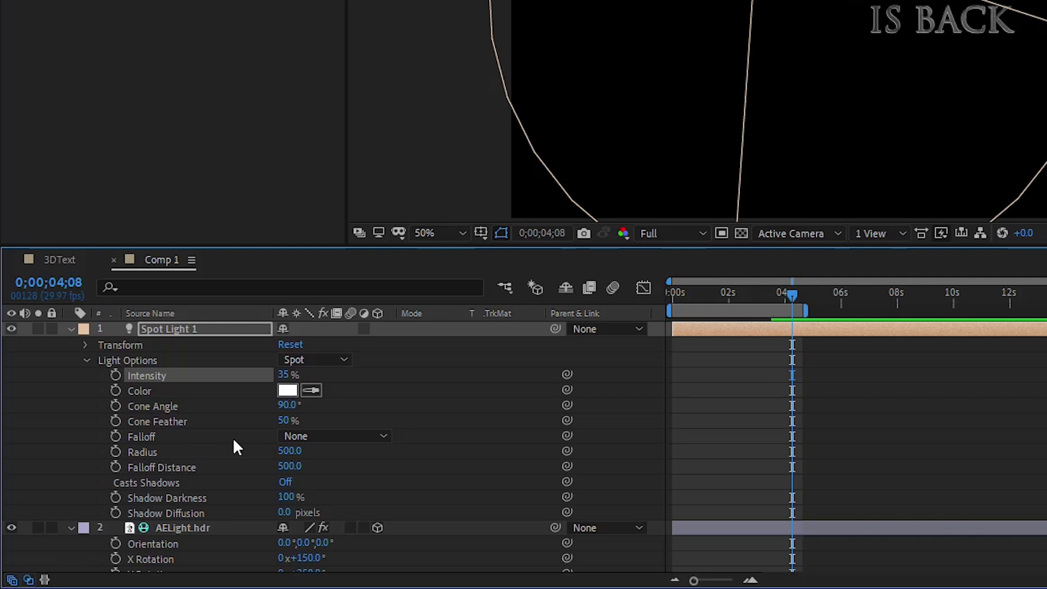
pyautogui.moveTo(285, 405); pyautogui.dragTo(266, 407)
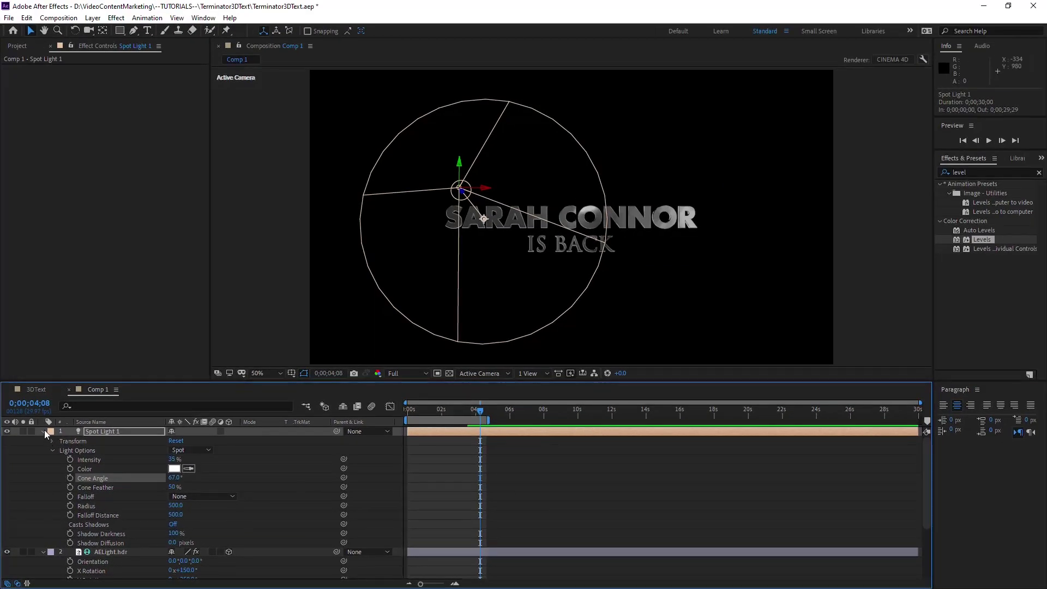
pyautogui.click(44, 432)
pyautogui.click(186, 548)
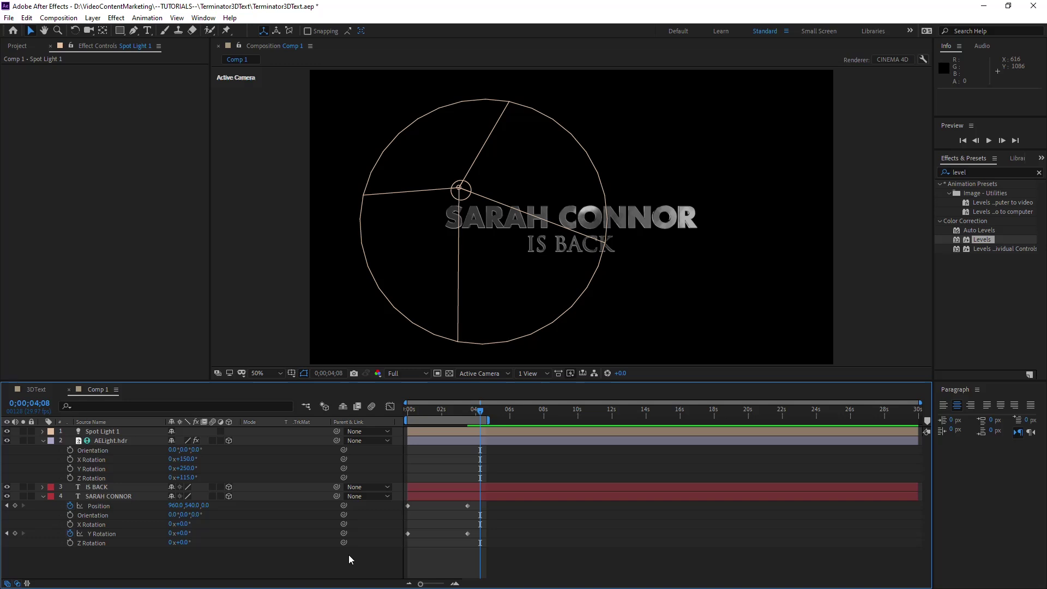
# Apply Easy Ease (F9) to the titles' animated keyframes, then select the 3;16 keyframes.
pyautogui.click(43, 441)
pyautogui.click(43, 459)
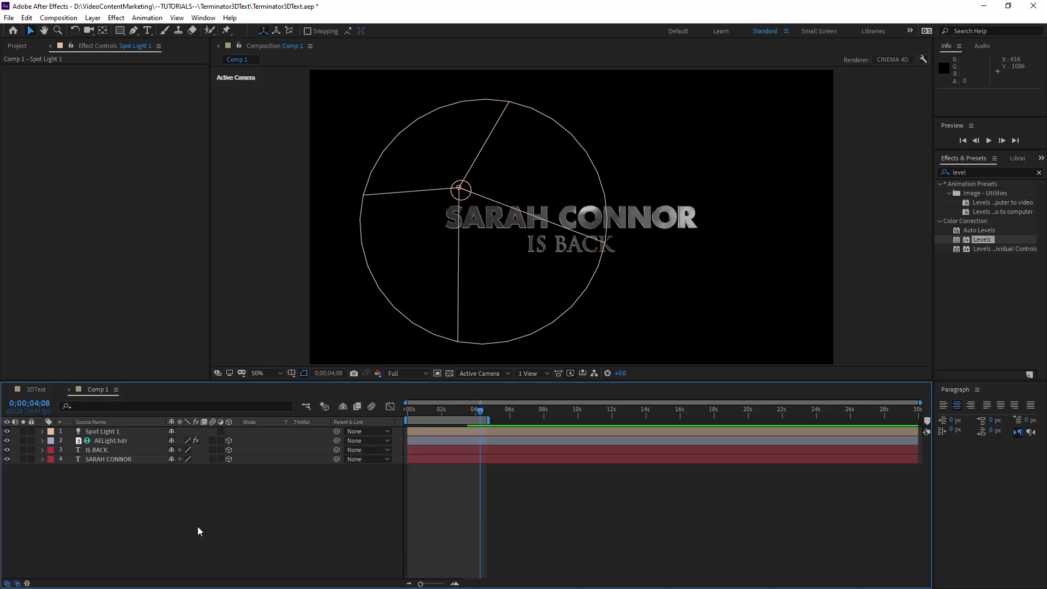
pyautogui.click(198, 526)
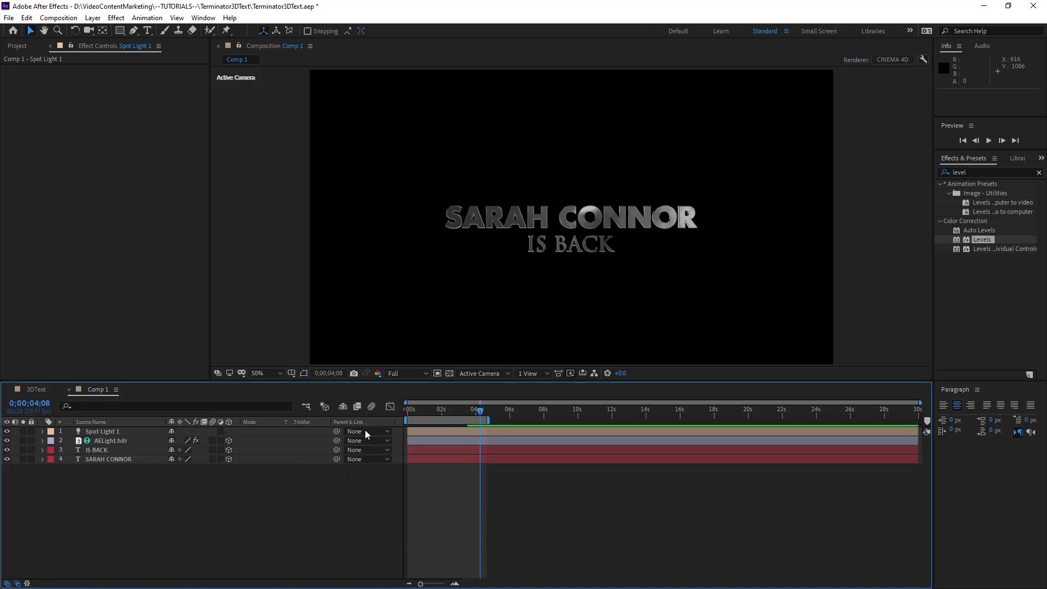
pyautogui.click(96, 451)
pyautogui.keyDown('shift'); pyautogui.click(100, 461); pyautogui.keyUp('shift')
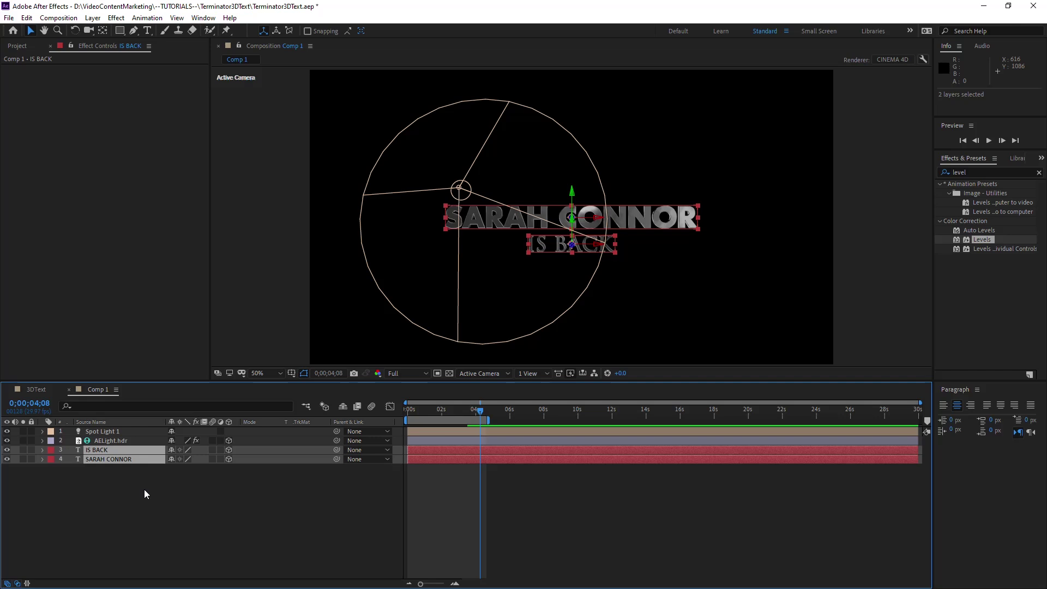
pyautogui.press('u')
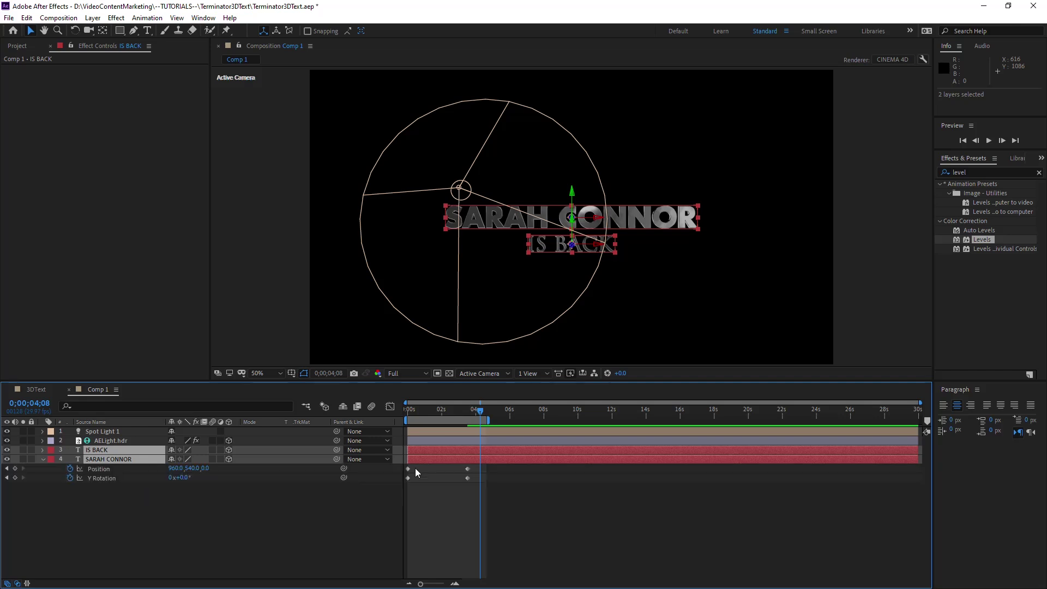
pyautogui.moveTo(483, 467); pyautogui.dragTo(403, 492)
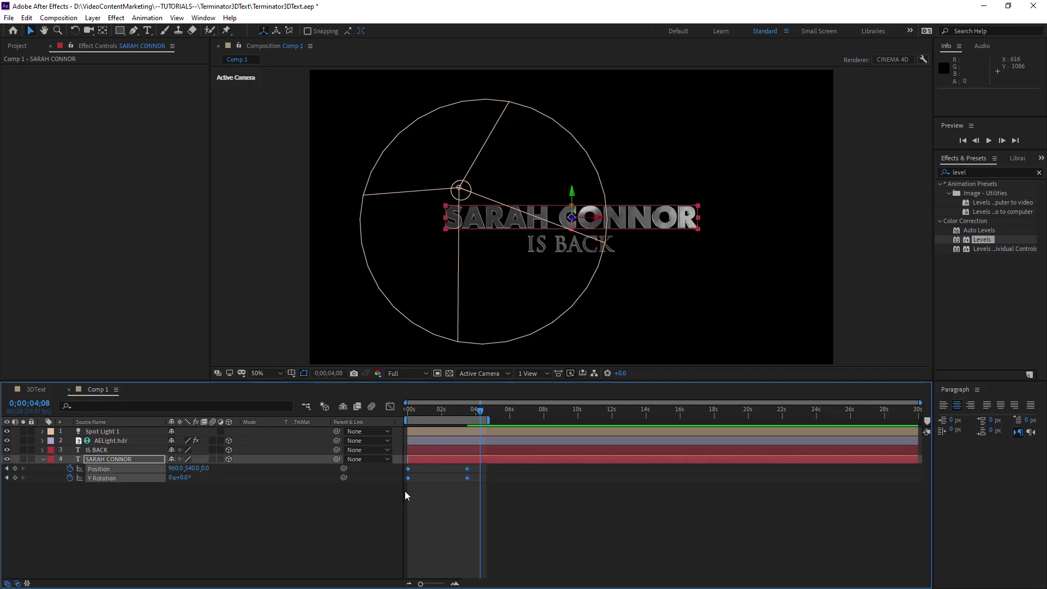
pyautogui.press('F9')
pyautogui.click(457, 486)
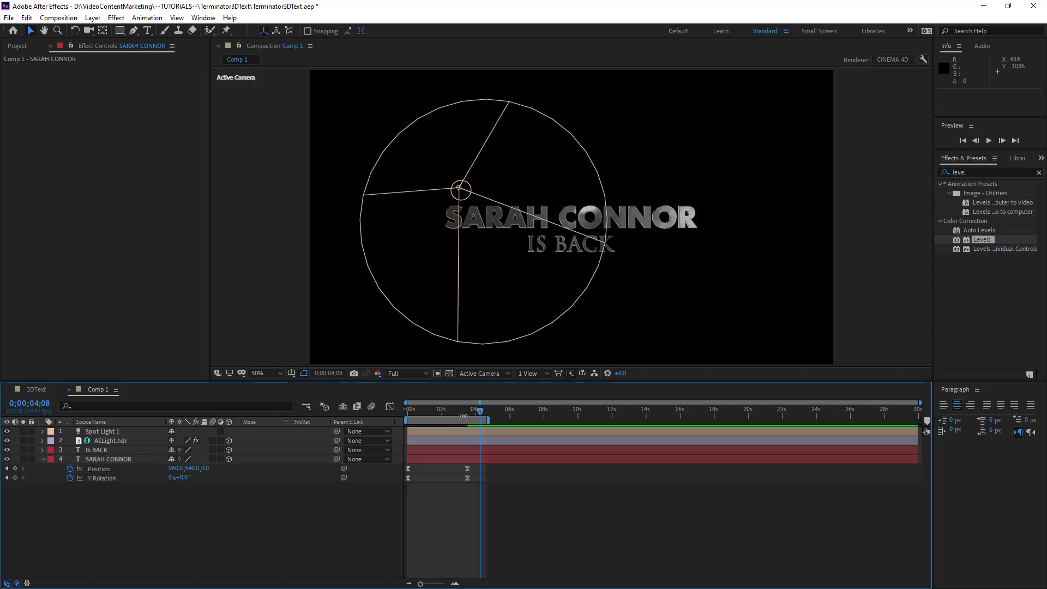
pyautogui.moveTo(464, 416); pyautogui.dragTo(463, 418)
pyautogui.moveTo(480, 463); pyautogui.dragTo(456, 480)
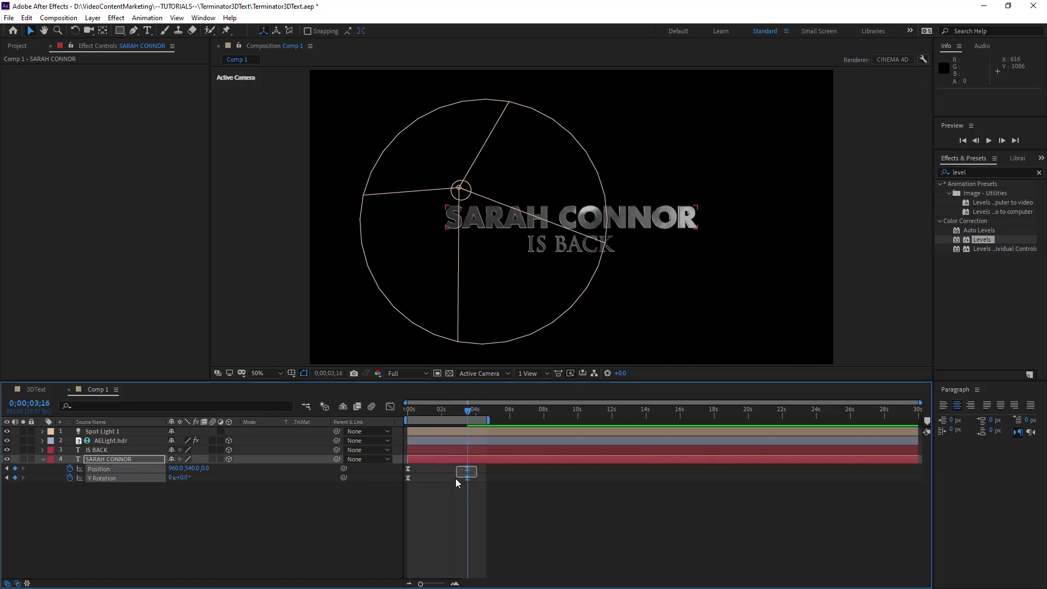
# In the Graph Editor, split SARAH CONNOR's Position into separate X, Y and Z dimensions.
pyautogui.click(390, 407)
pyautogui.scroll(4, 421, 479)
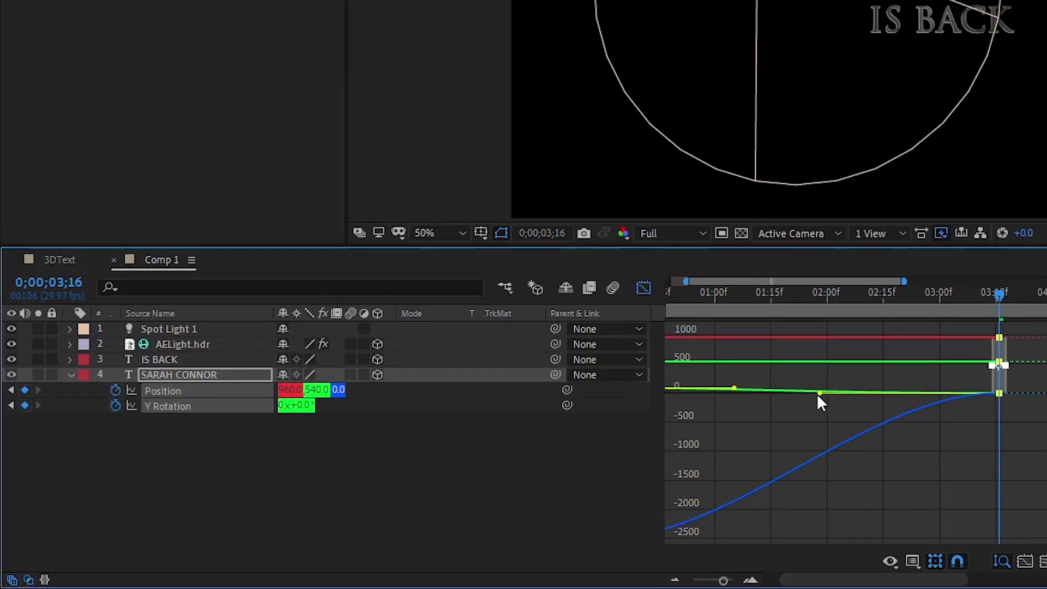
pyautogui.scroll(-5, 779, 442)
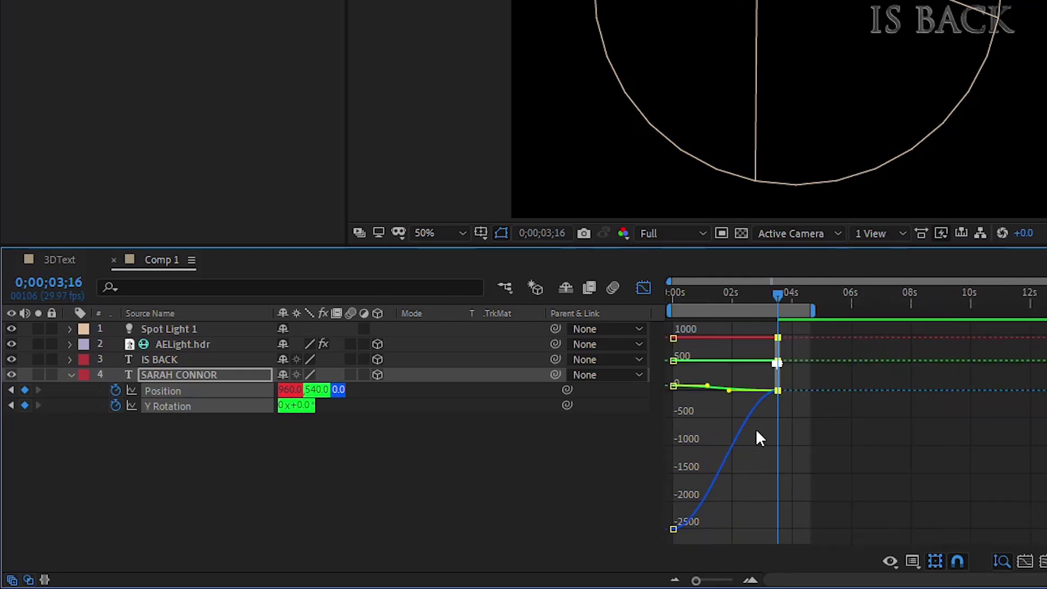
pyautogui.click(532, 488)
pyautogui.click(185, 376)
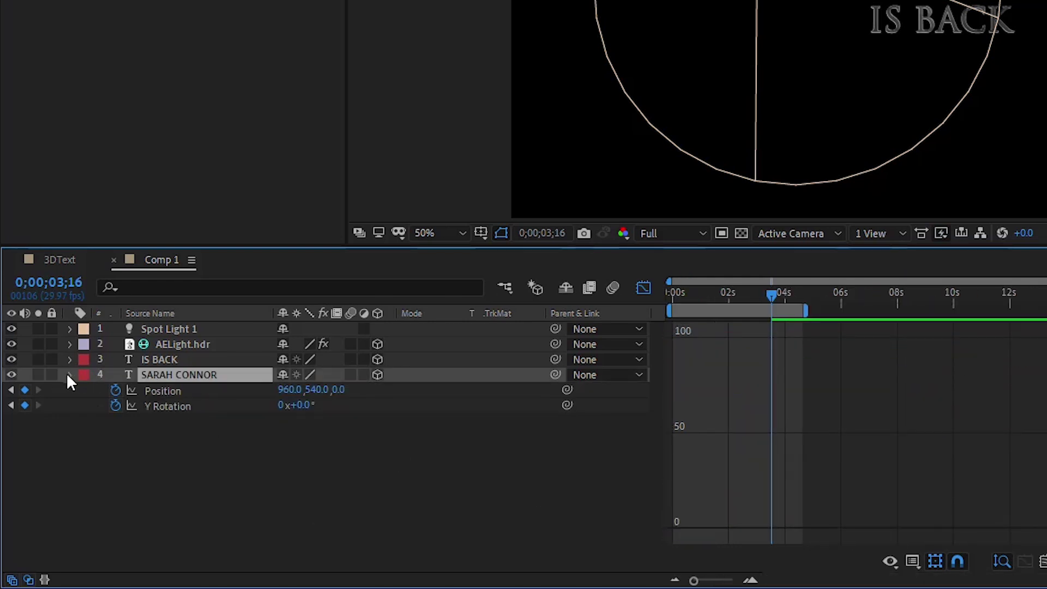
pyautogui.click(70, 374)
pyautogui.press('p')
pyautogui.click(169, 390)
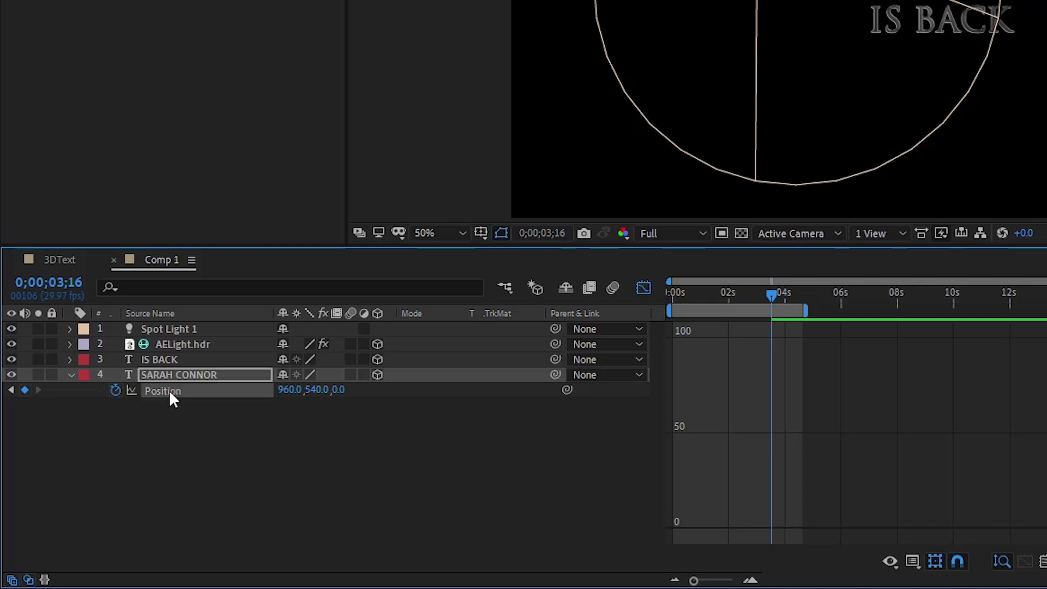
pyautogui.rightClick(171, 391)
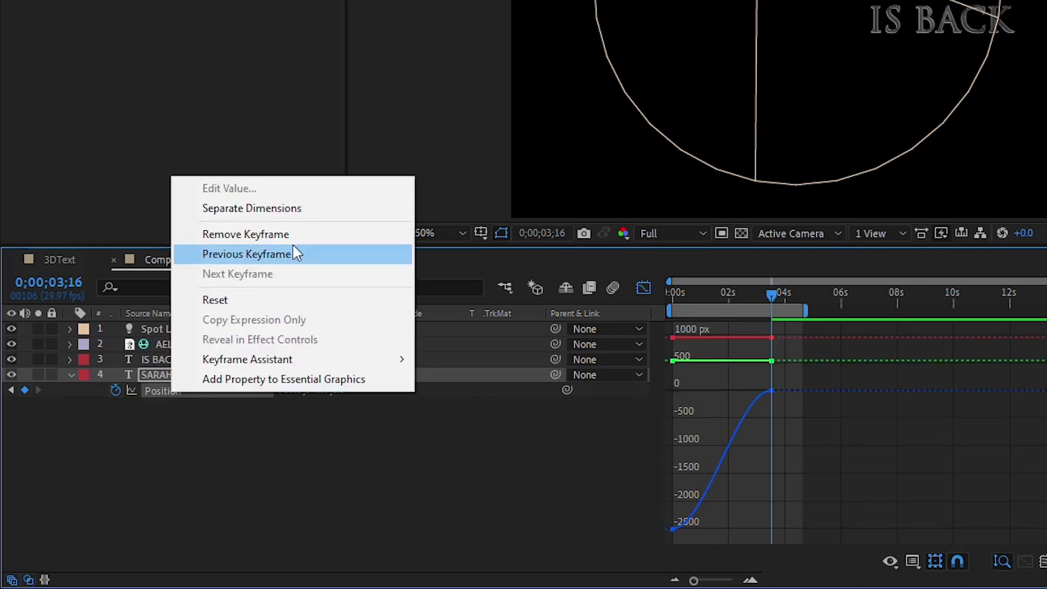
pyautogui.click(314, 213)
# Reshape the Z Position and Y Rotation curves to rush early and settle into 3;16, then preview.
pyautogui.click(256, 510)
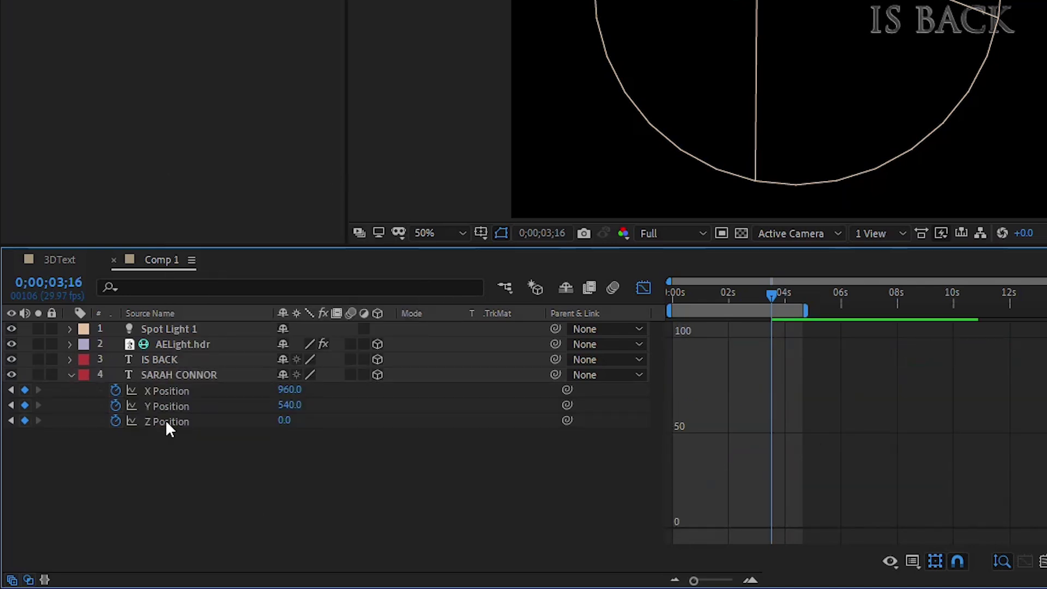
pyautogui.click(165, 420)
pyautogui.moveTo(765, 345); pyautogui.dragTo(695, 336)
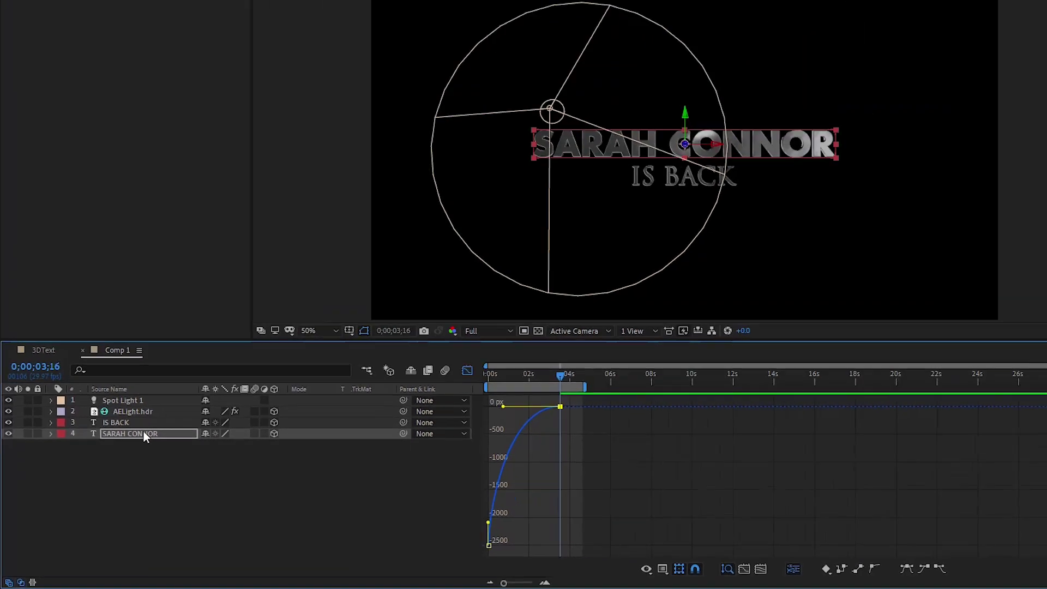
pyautogui.press('r')
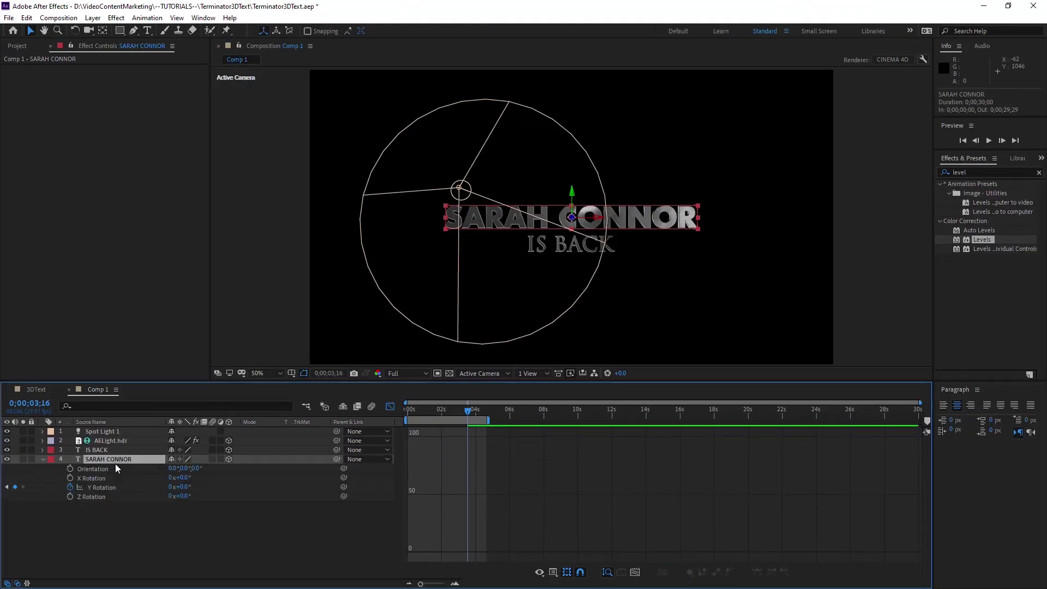
pyautogui.click(104, 487)
pyautogui.moveTo(441, 553); pyautogui.dragTo(417, 551)
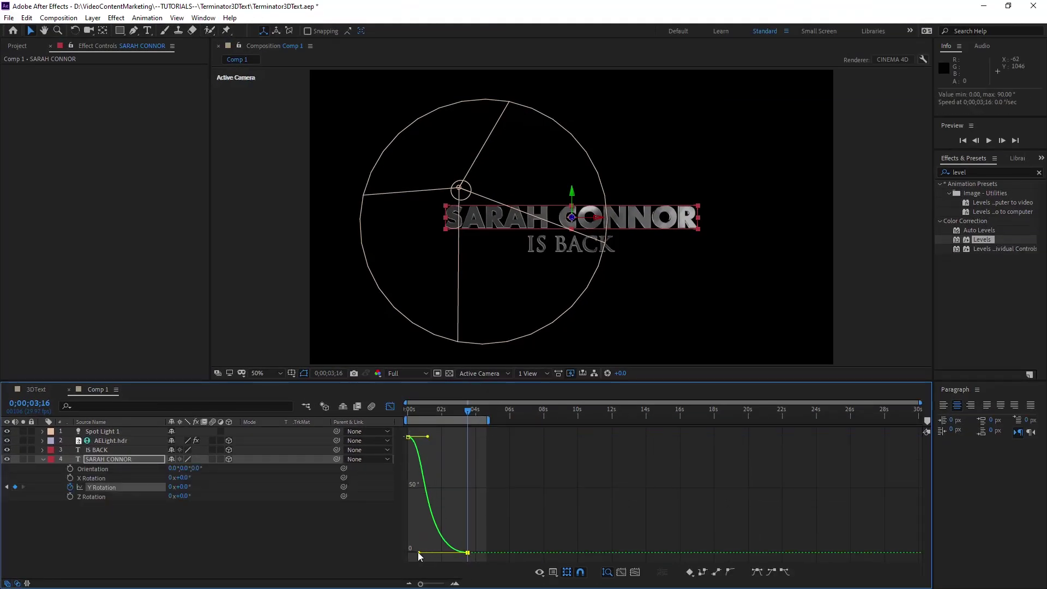
pyautogui.moveTo(427, 436); pyautogui.dragTo(410, 436)
pyautogui.click(43, 460)
pyautogui.click(197, 528)
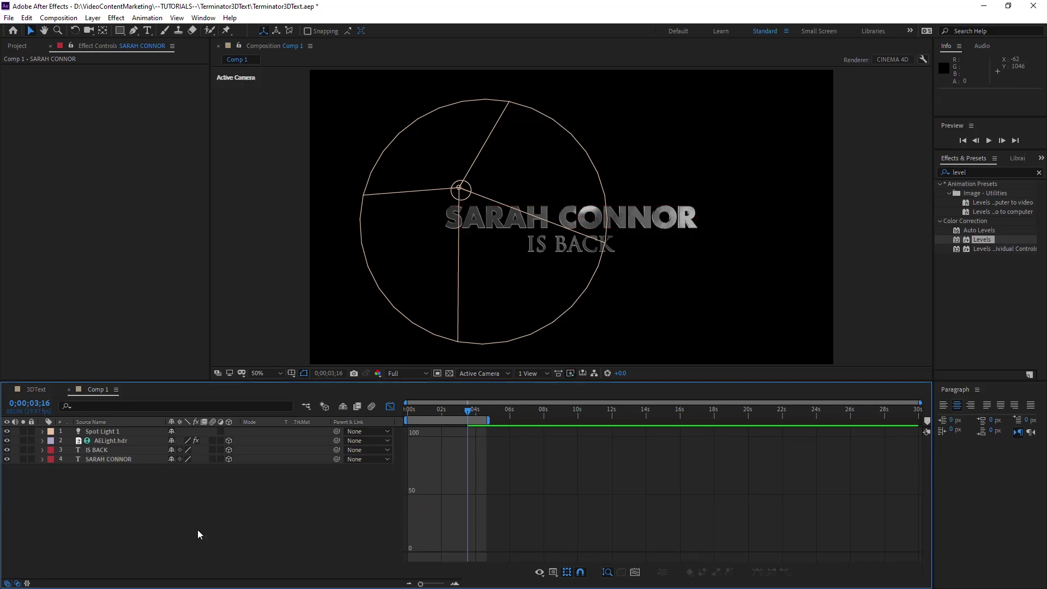
pyautogui.press('space')
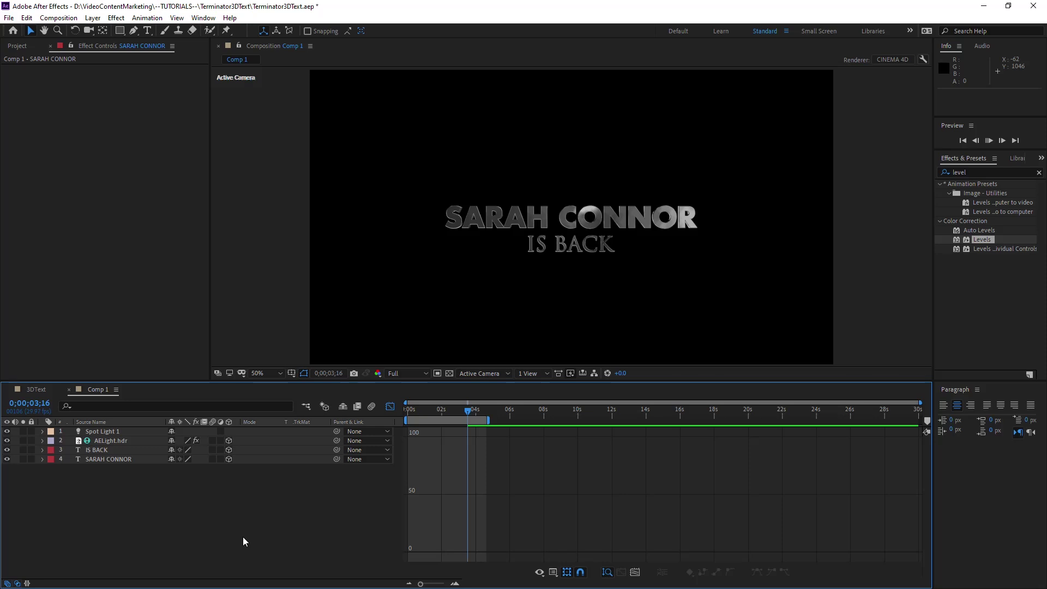
# Replay the preview at Third resolution, then return the timeline to layer bars.
pyautogui.press('space')
pyautogui.click(417, 375)
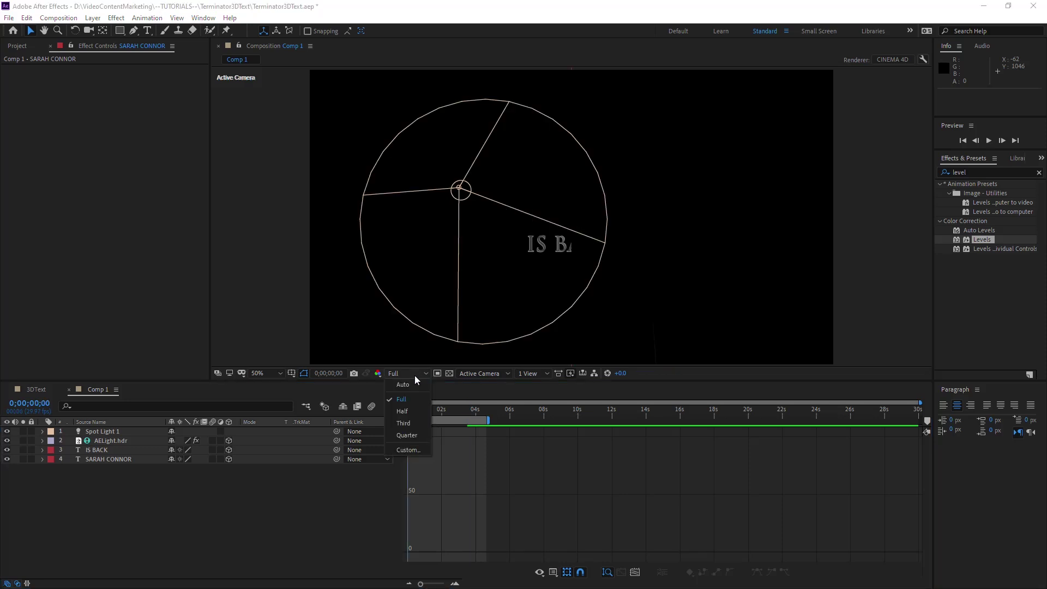
pyautogui.click(410, 423)
pyautogui.press('space')
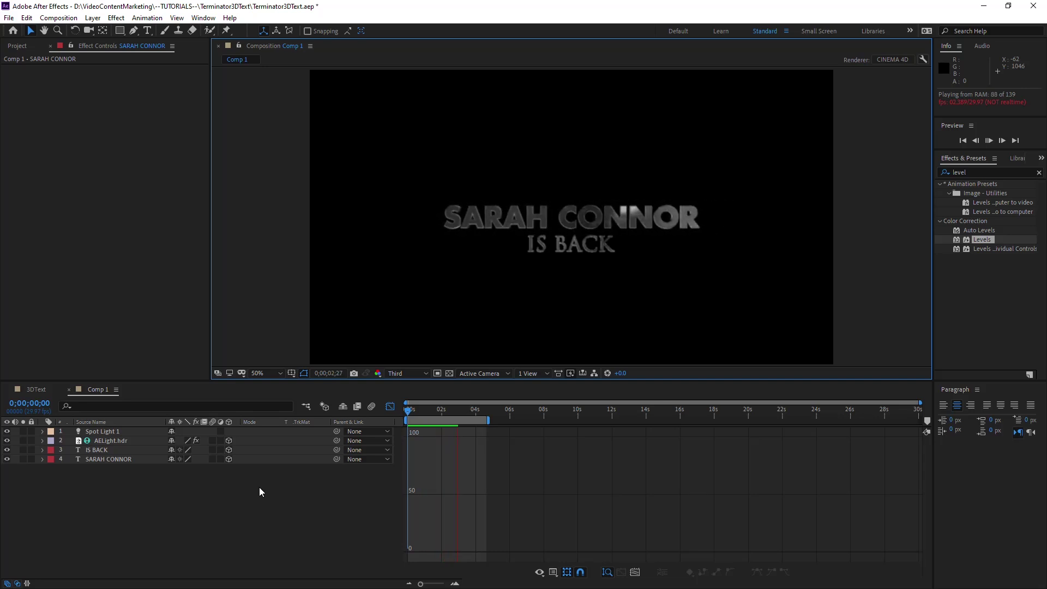
pyautogui.click(390, 406)
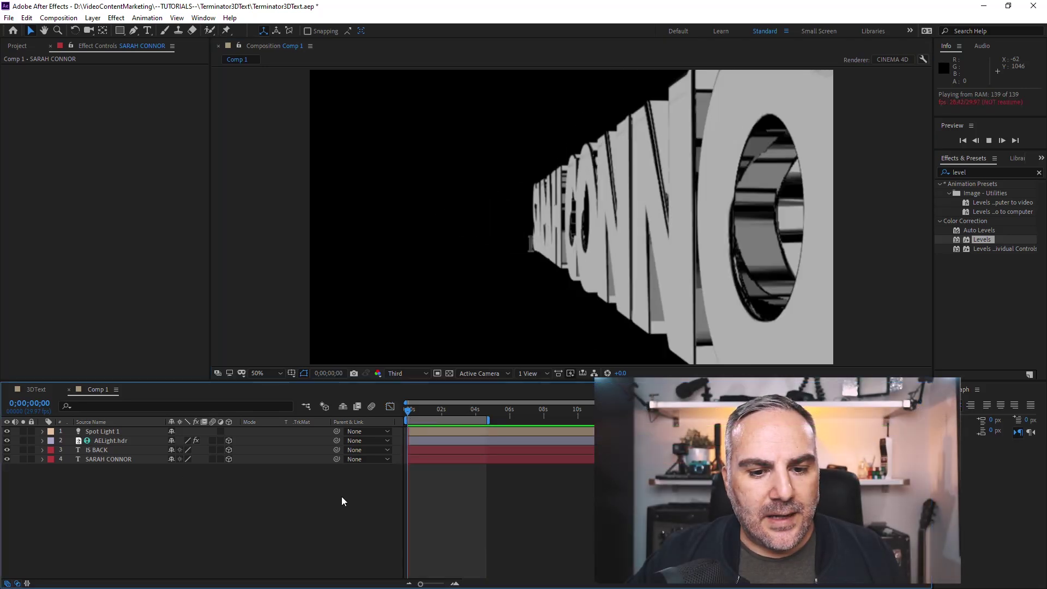
# Add a Position keyframe to IS BACK at SARAH CONNOR's final keyframe time.
pyautogui.moveTo(458, 410); pyautogui.dragTo(477, 419)
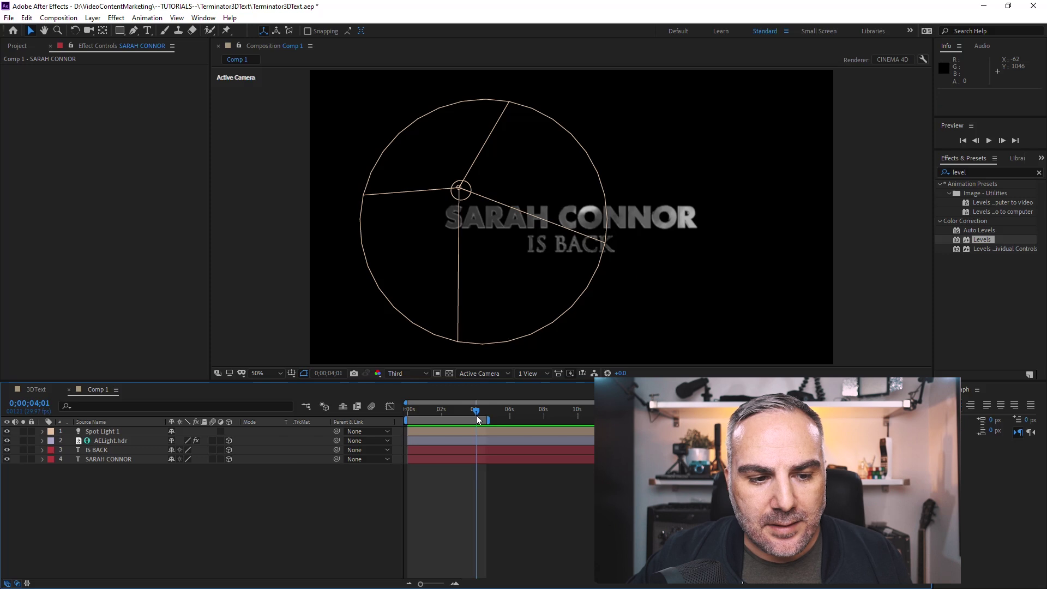
pyautogui.click(100, 450)
pyautogui.click(108, 462)
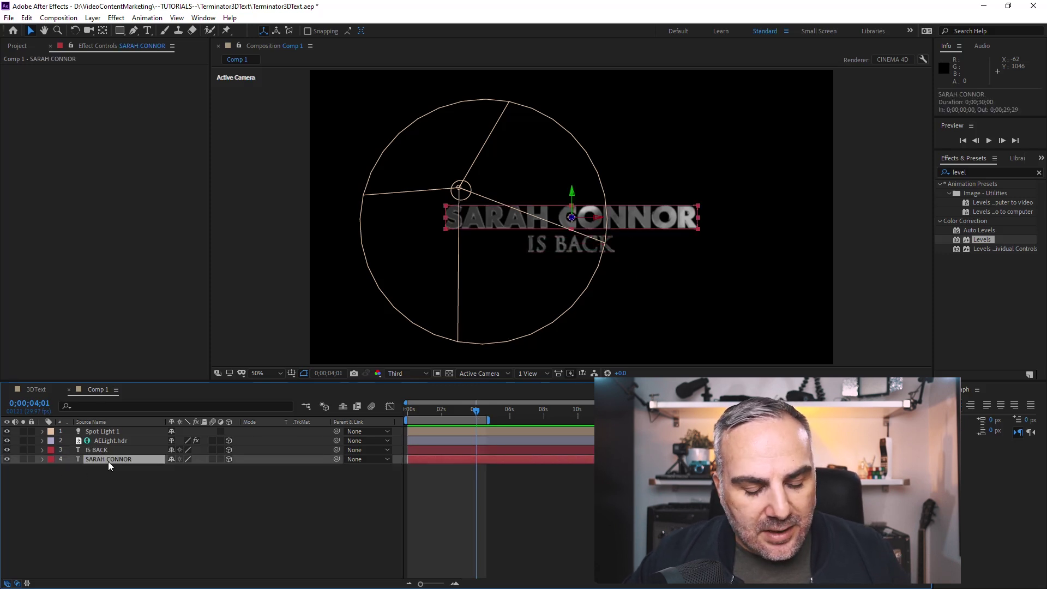
pyautogui.press('u')
pyautogui.click(103, 451)
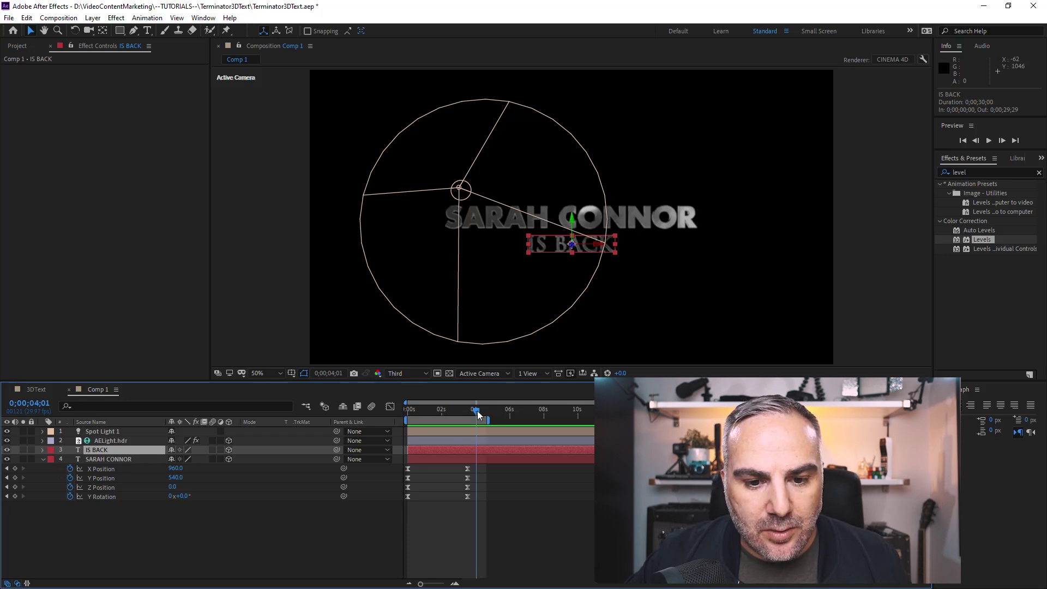
pyautogui.moveTo(476, 408); pyautogui.dragTo(472, 413)
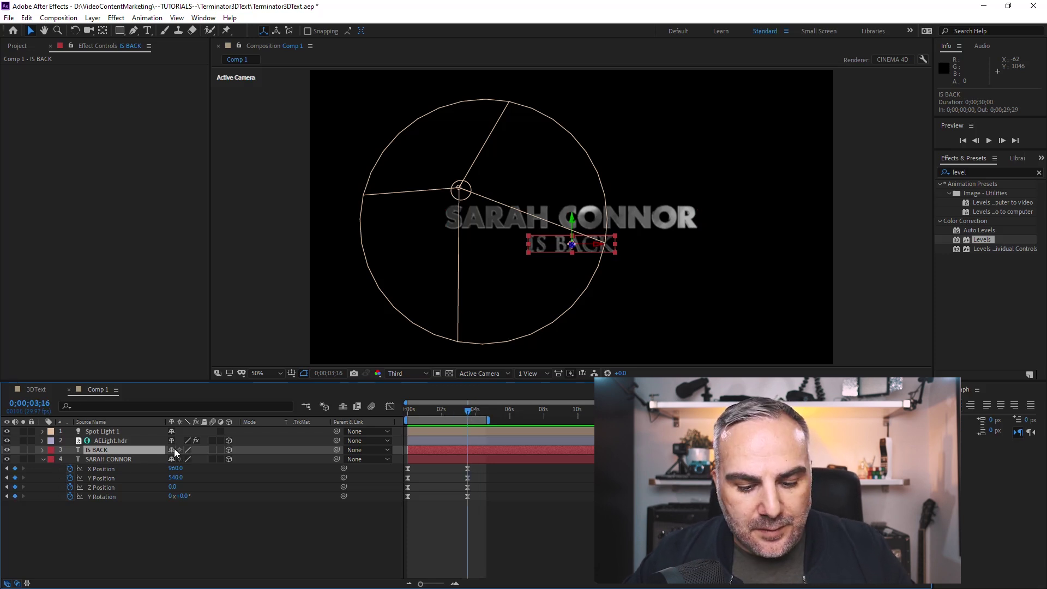
pyautogui.press('p')
pyautogui.click(69, 459)
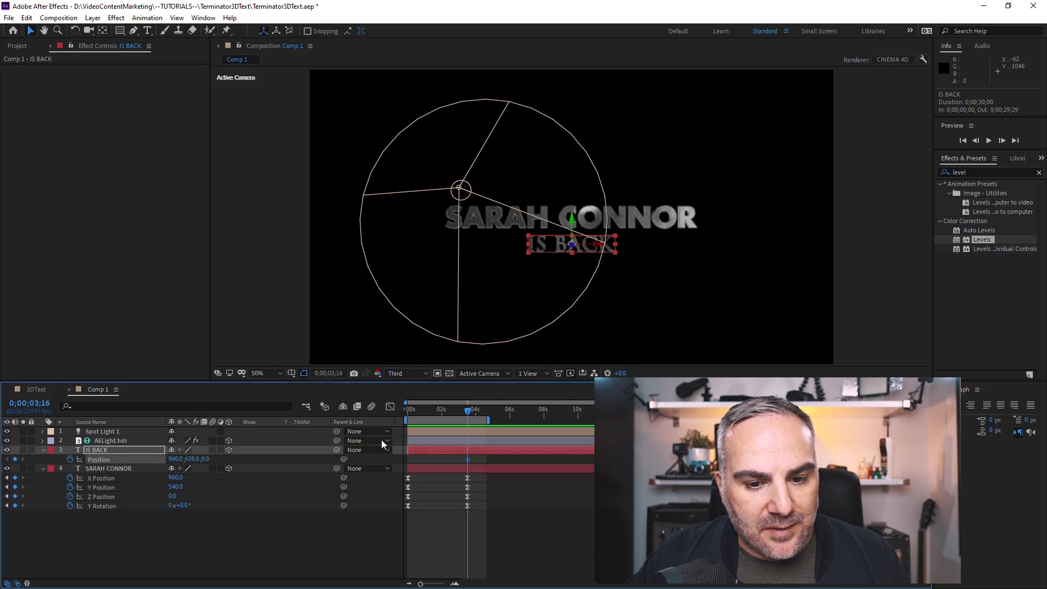
# Give IS BACK a starting Z position at 0s and Easy Ease both position keyframes.
pyautogui.press('Home')
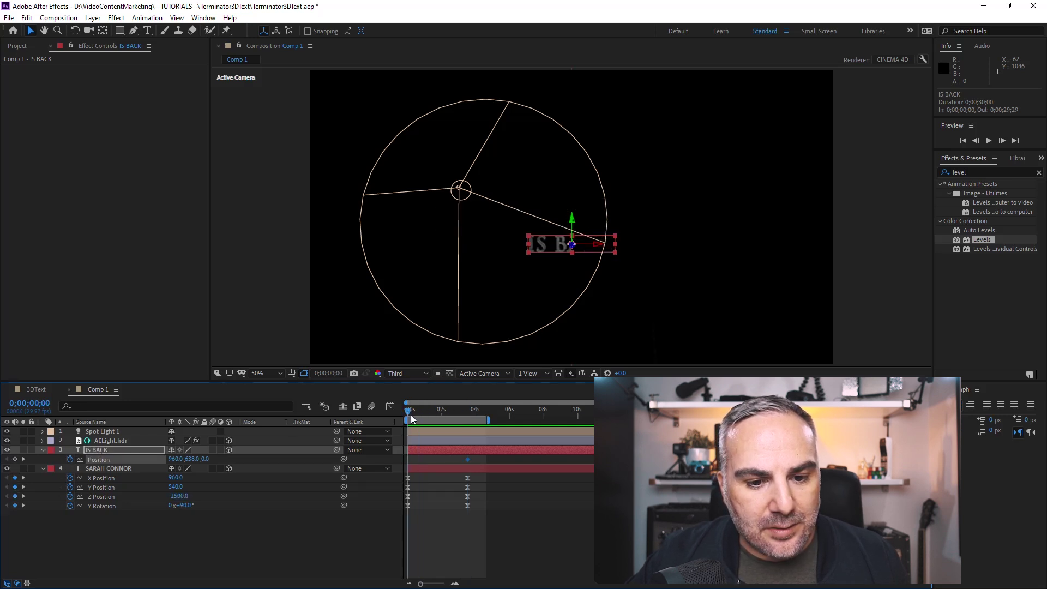
pyautogui.click(206, 459)
pyautogui.write('-250')
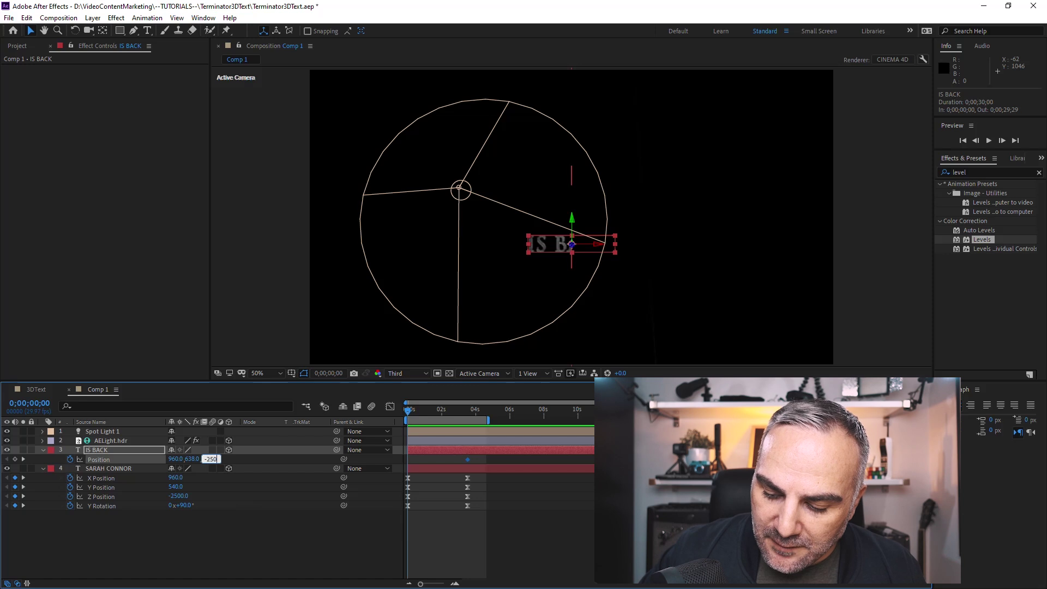
pyautogui.press('Return')
pyautogui.click(438, 474)
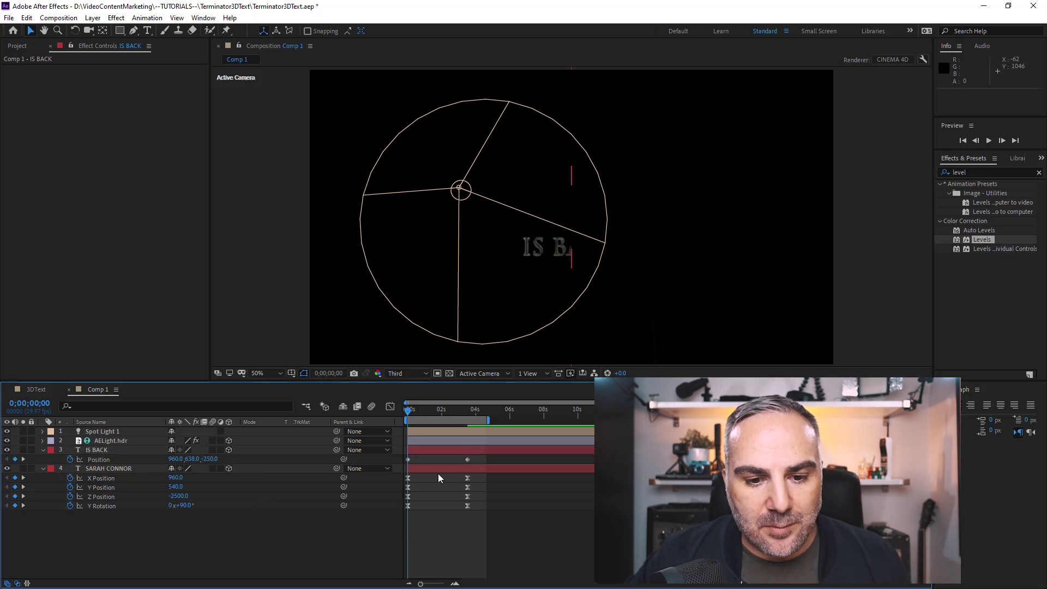
pyautogui.moveTo(480, 454); pyautogui.dragTo(397, 466)
pyautogui.press('F9')
pyautogui.click(488, 530)
# Change IS BACK's starting Z to -2500 and shift its keyframes later to begin at 0;15.
pyautogui.moveTo(415, 412); pyautogui.dragTo(414, 419)
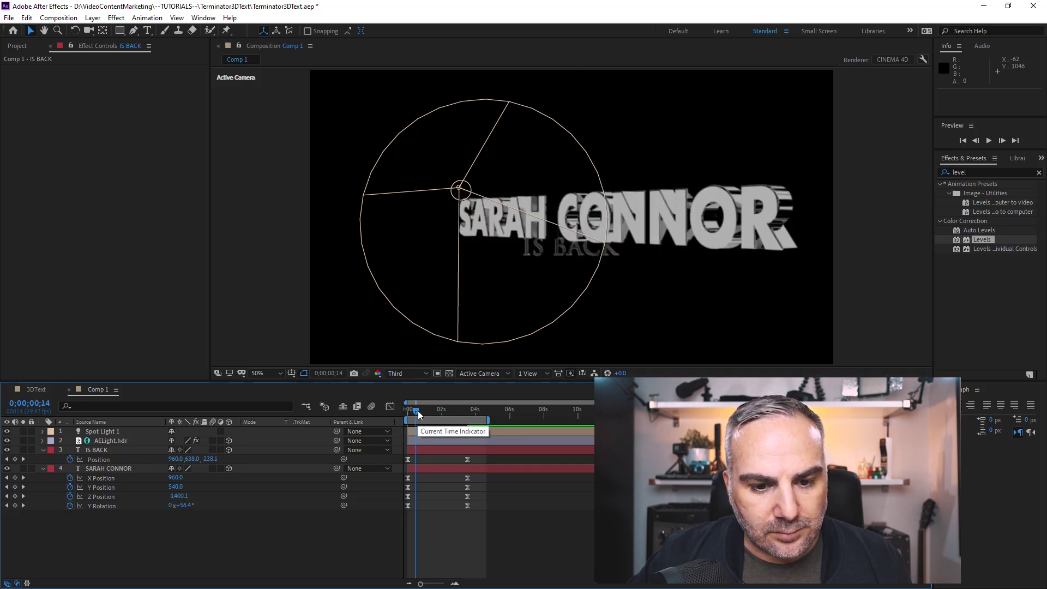
pyautogui.moveTo(415, 413); pyautogui.dragTo(410, 415)
pyautogui.click(208, 459)
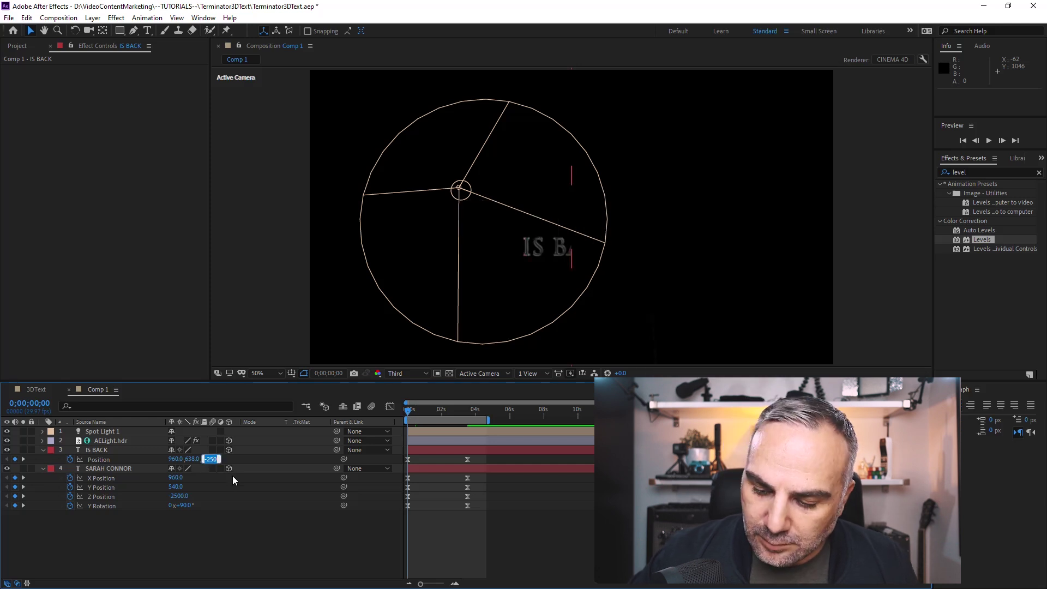
pyautogui.write('-2500')
pyautogui.press('Return')
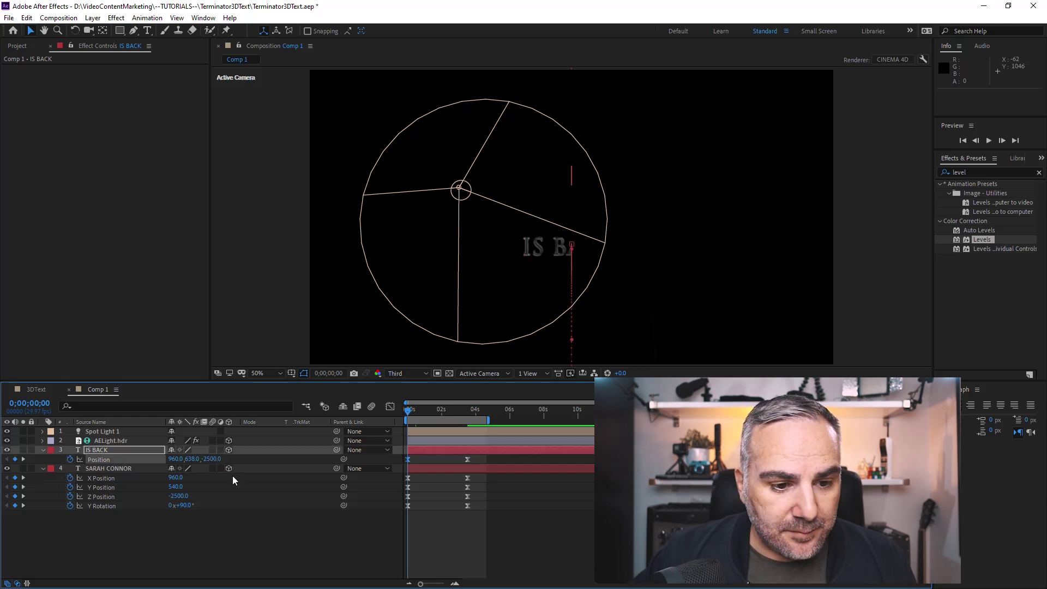
pyautogui.moveTo(421, 409); pyautogui.dragTo(437, 418)
pyautogui.moveTo(481, 464); pyautogui.dragTo(416, 459)
pyautogui.click(444, 460)
pyautogui.click(410, 418)
pyautogui.moveTo(410, 418); pyautogui.dragTo(432, 427)
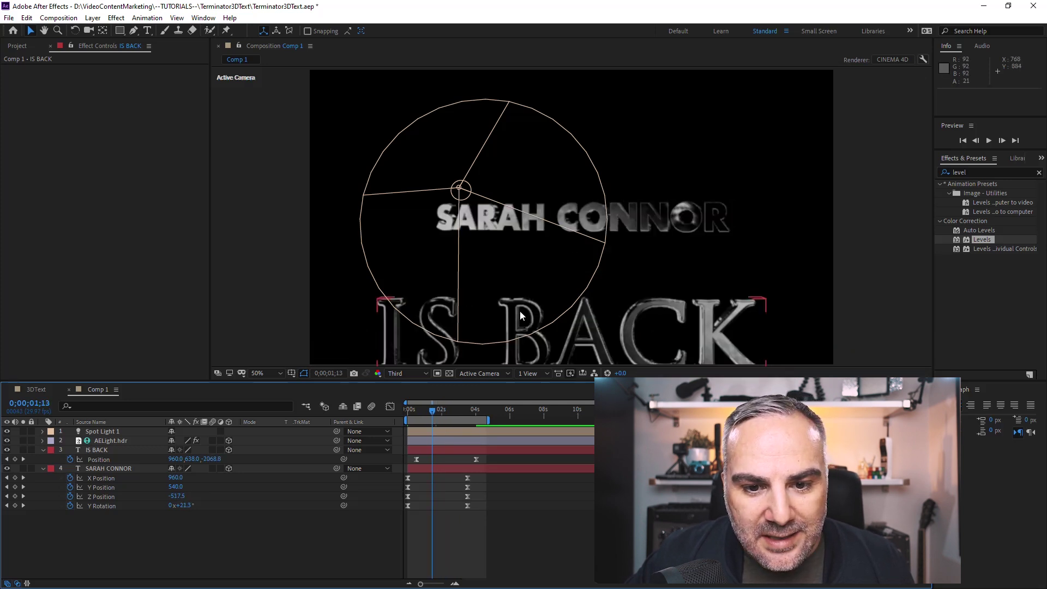
pyautogui.press('F2')
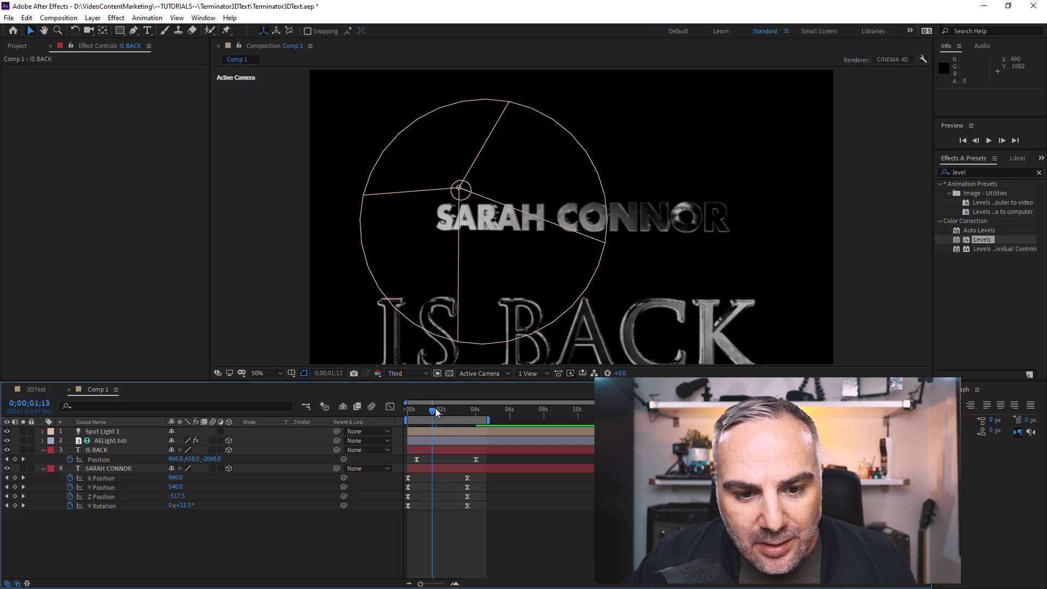
pyautogui.moveTo(440, 412); pyautogui.dragTo(409, 418)
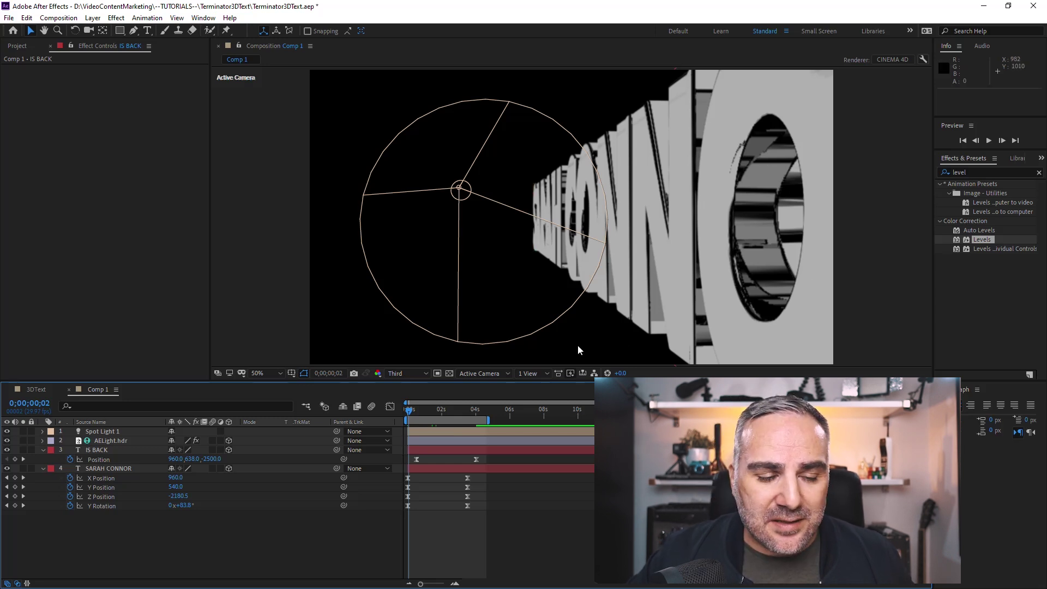
# Apply Gaussian Blur to AELight.hdr with a Blurriness of 5.
pyautogui.click(118, 441)
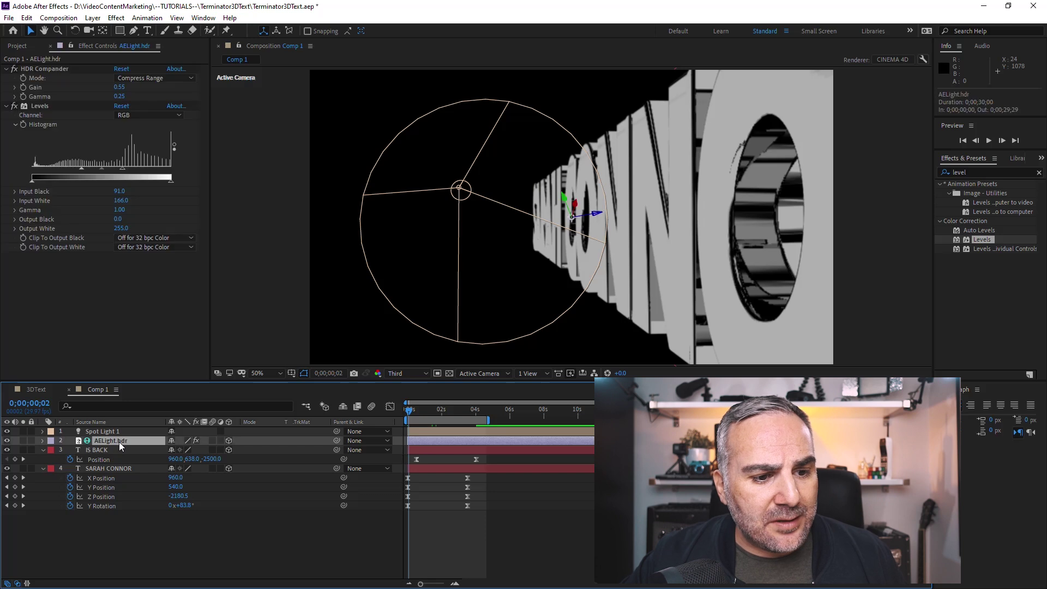
pyautogui.click(138, 548)
pyautogui.click(110, 443)
pyautogui.click(971, 173)
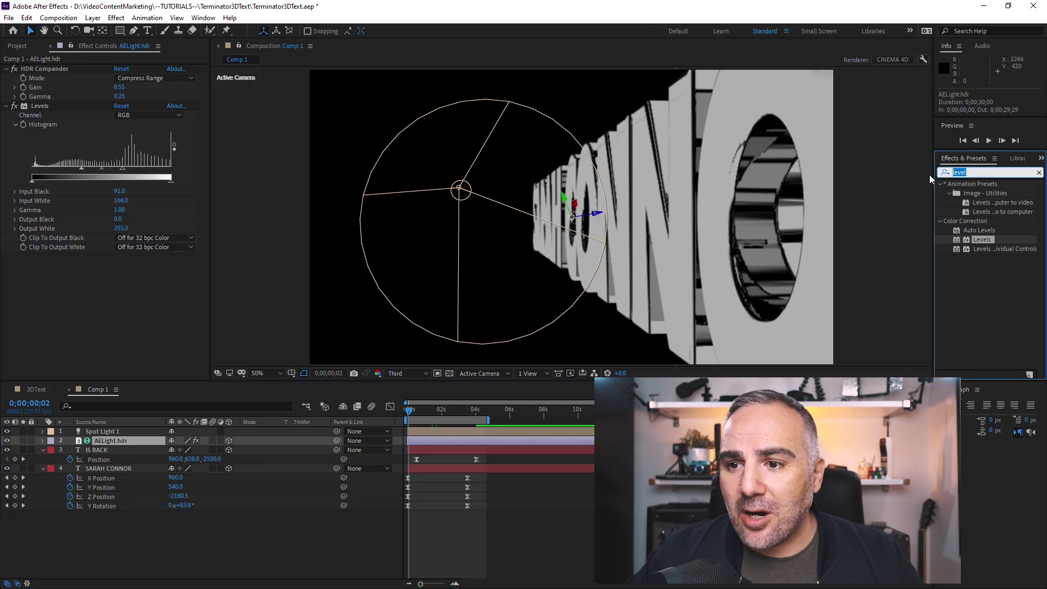
pyautogui.write('gaussina')
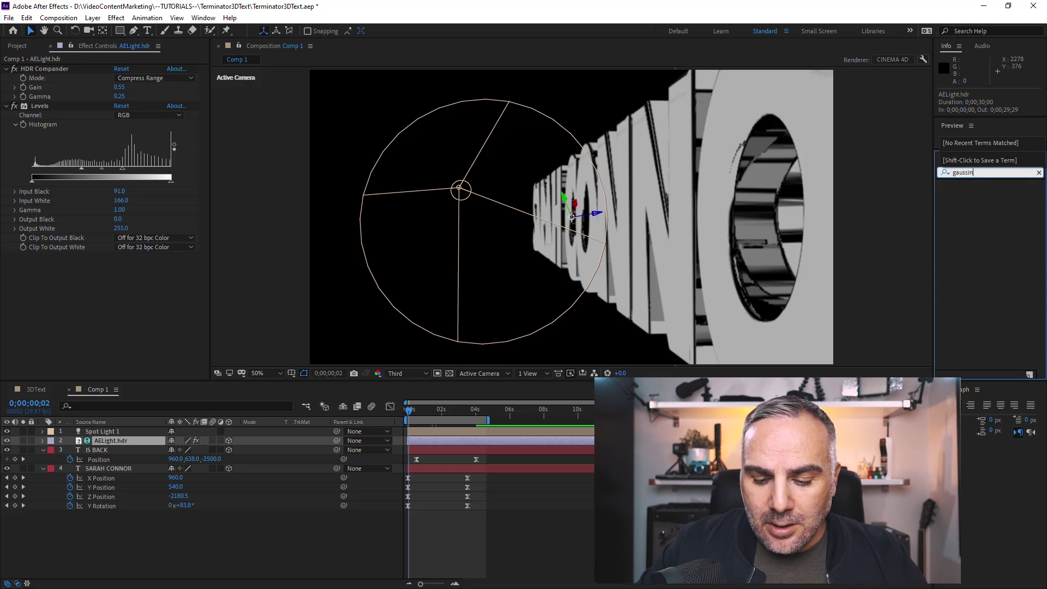
pyautogui.press('BackSpace')
pyautogui.press('BackSpace')
pyautogui.write('a')
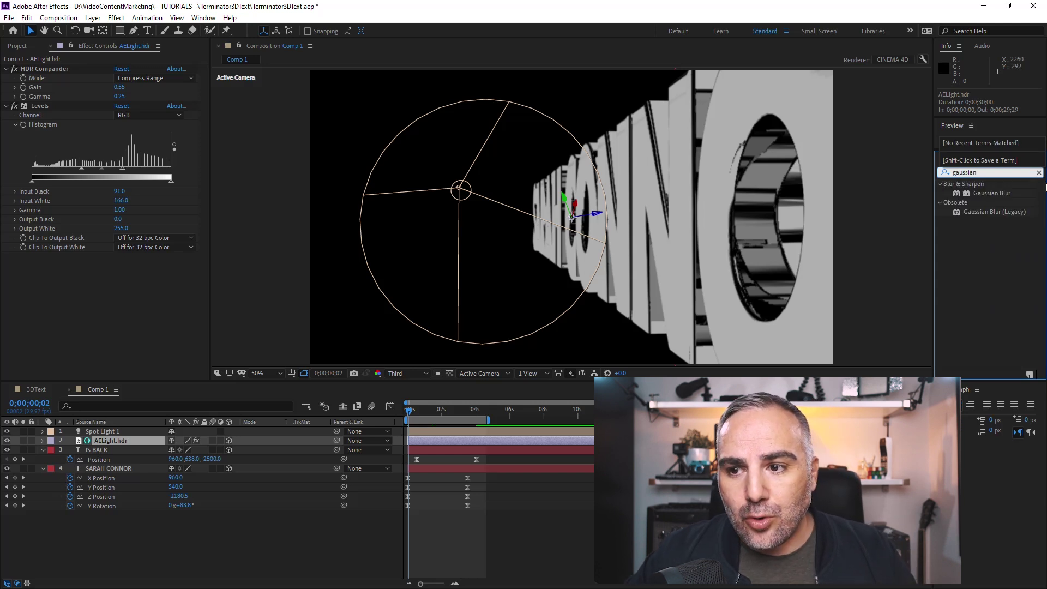
pyautogui.moveTo(989, 194); pyautogui.dragTo(112, 275)
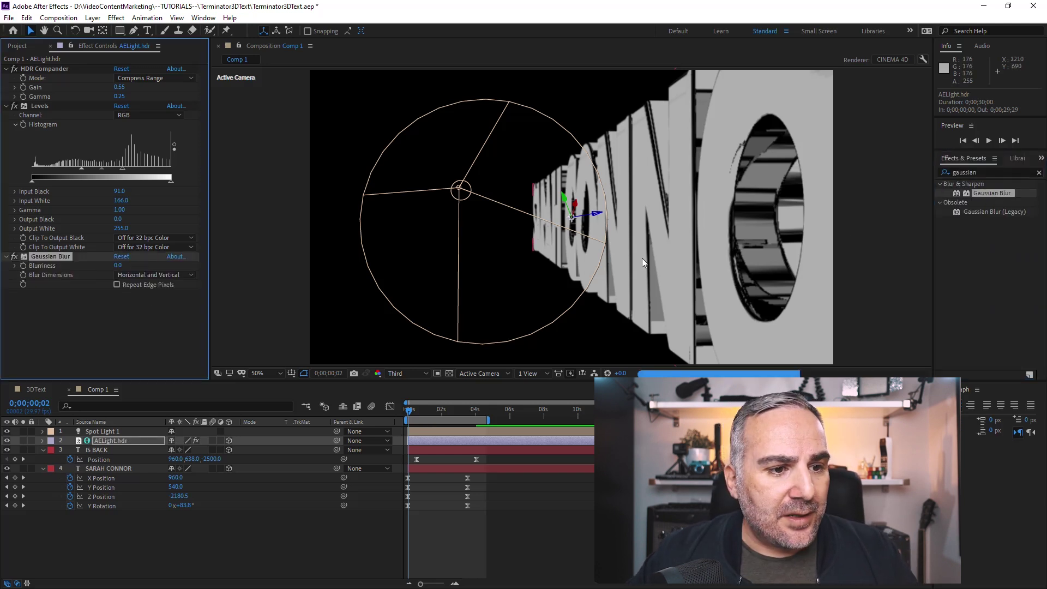
pyautogui.click(118, 267)
pyautogui.write('5')
pyautogui.press('Return')
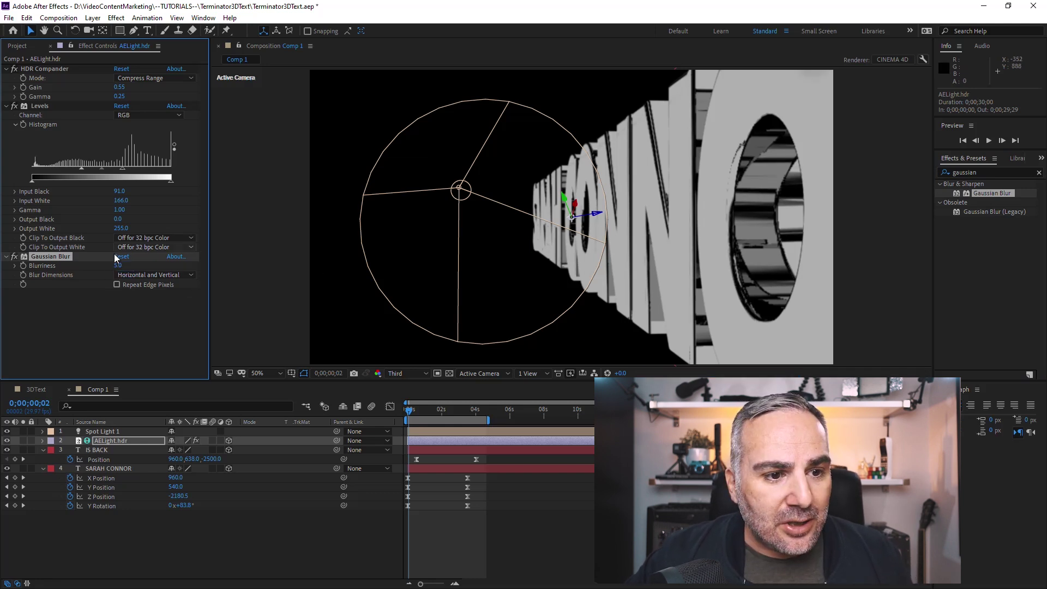
# Scrub the title animation at Full resolution, then collapse IS BACK and SARAH CONNOR.
pyautogui.click(409, 370)
pyautogui.click(411, 398)
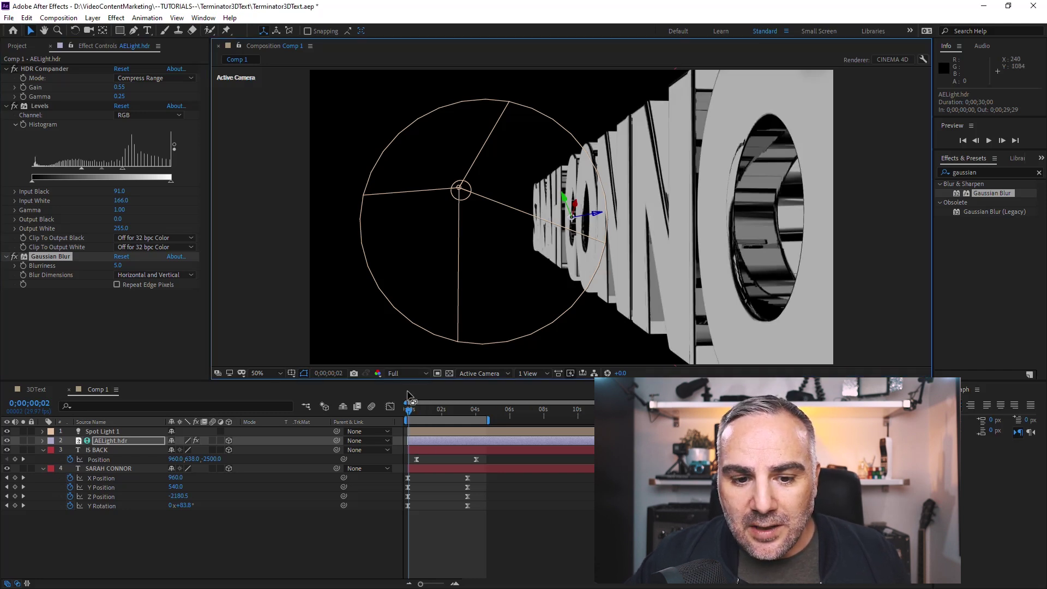
pyautogui.click(416, 413)
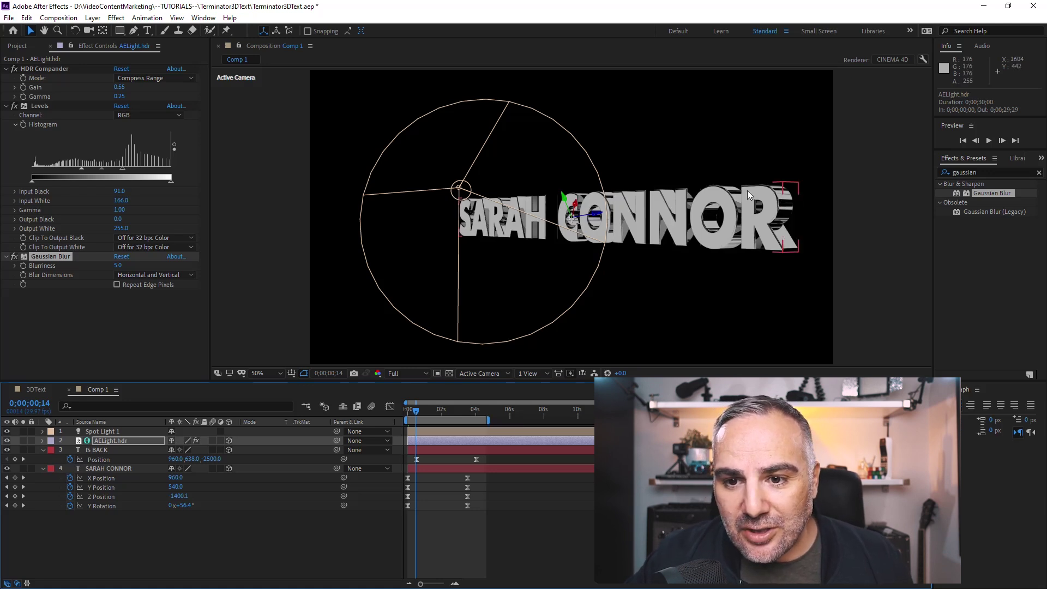
pyautogui.moveTo(429, 413); pyautogui.dragTo(433, 413)
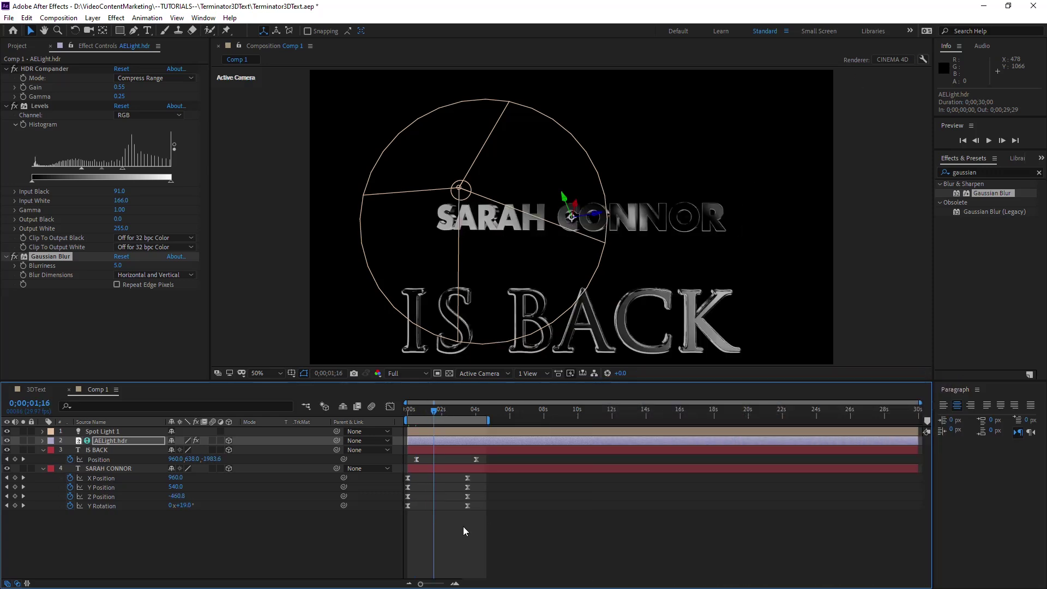
pyautogui.moveTo(436, 412); pyautogui.dragTo(414, 413)
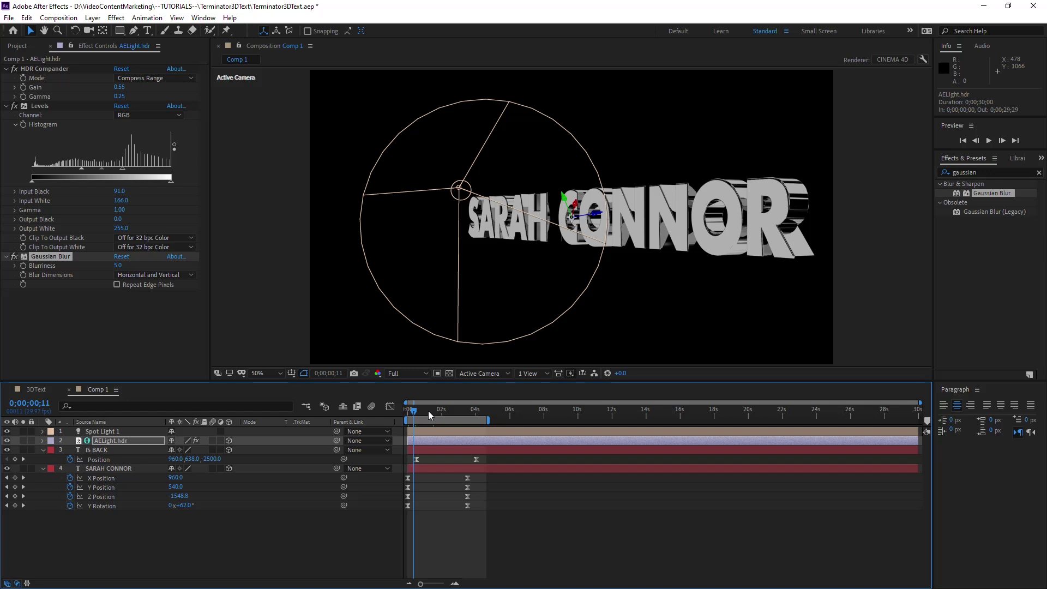
pyautogui.click(42, 451)
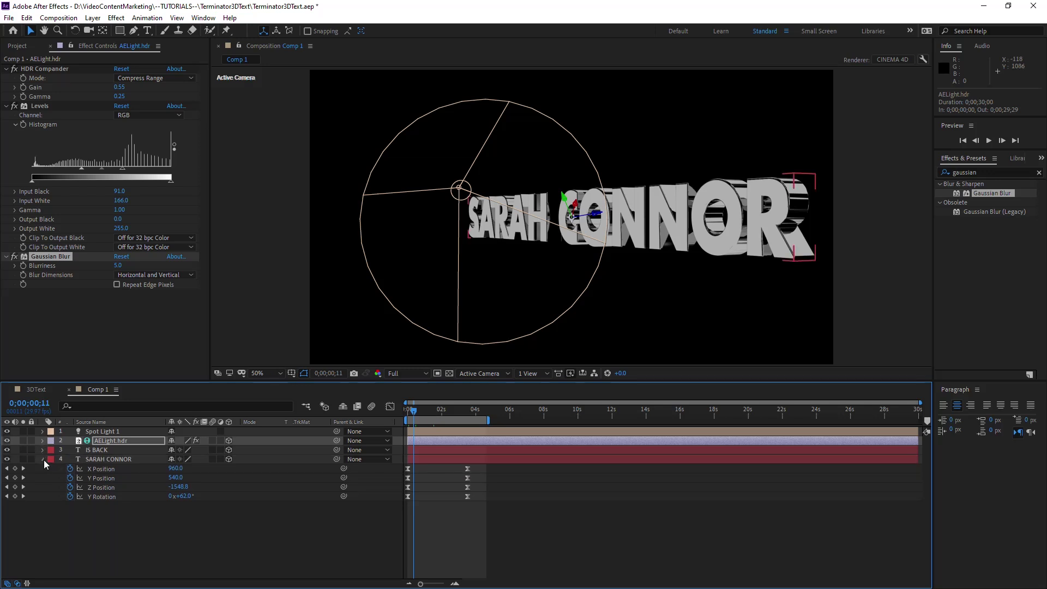
pyautogui.click(43, 459)
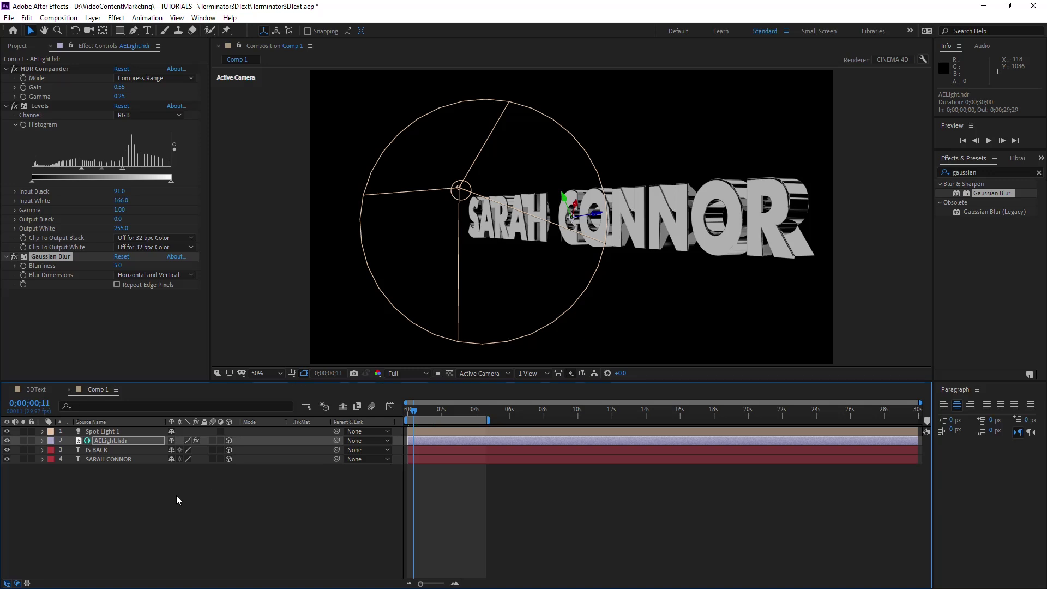
# Undo the Full resolution change and create a new Dark Gray Solid 2 with default settings.
pyautogui.hotkey('ctrl', 'z')
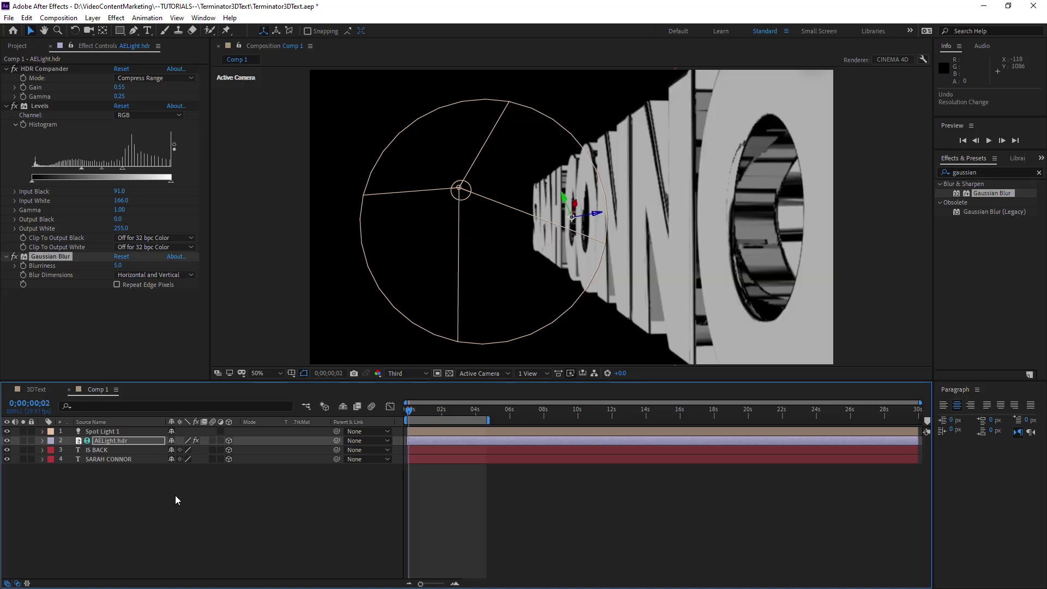
pyautogui.click(186, 524)
pyautogui.hotkey('ctrl', 'y')
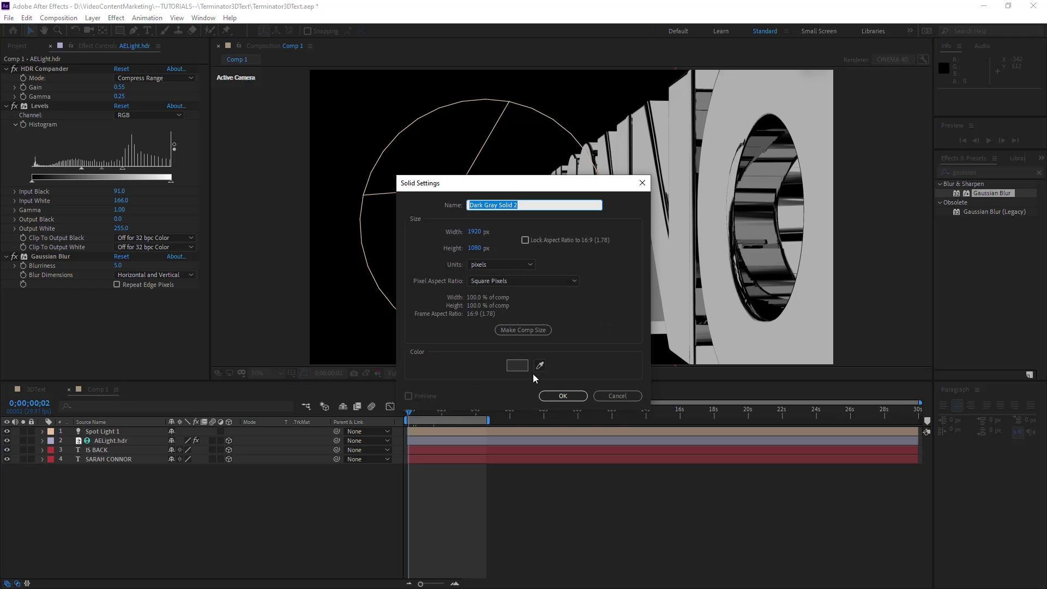
pyautogui.click(562, 395)
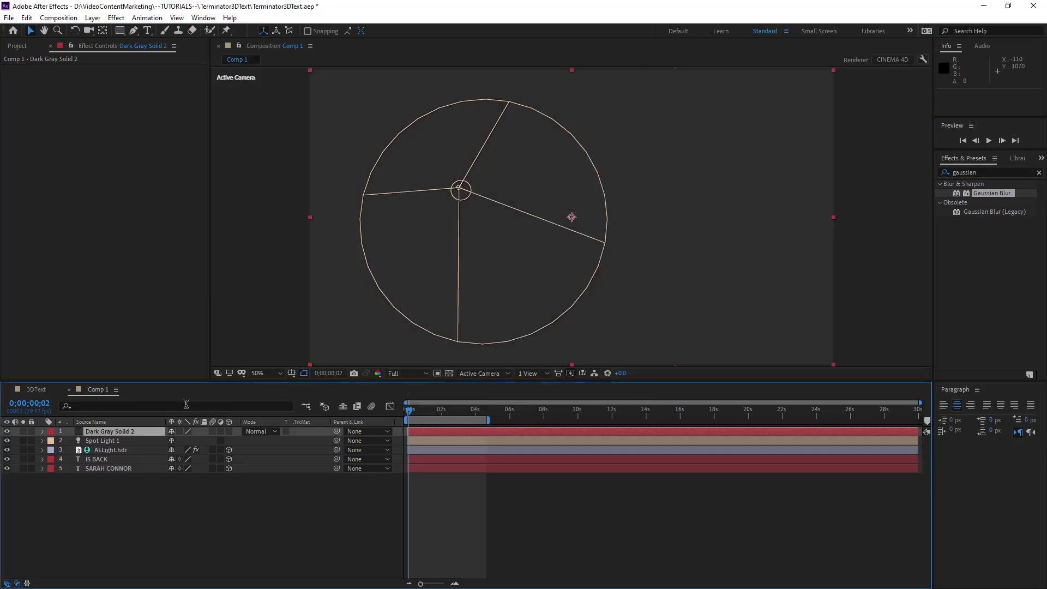
# Apply the Video Copilot Optical Flares effect to the new solid.
pyautogui.click(117, 17)
pyautogui.moveTo(159, 337)
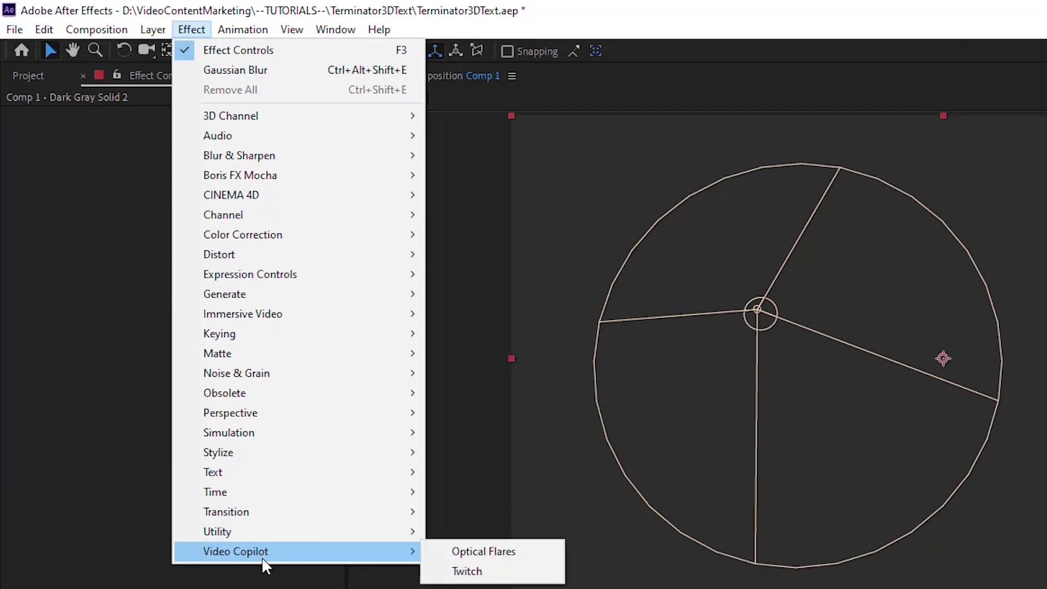
pyautogui.click(480, 552)
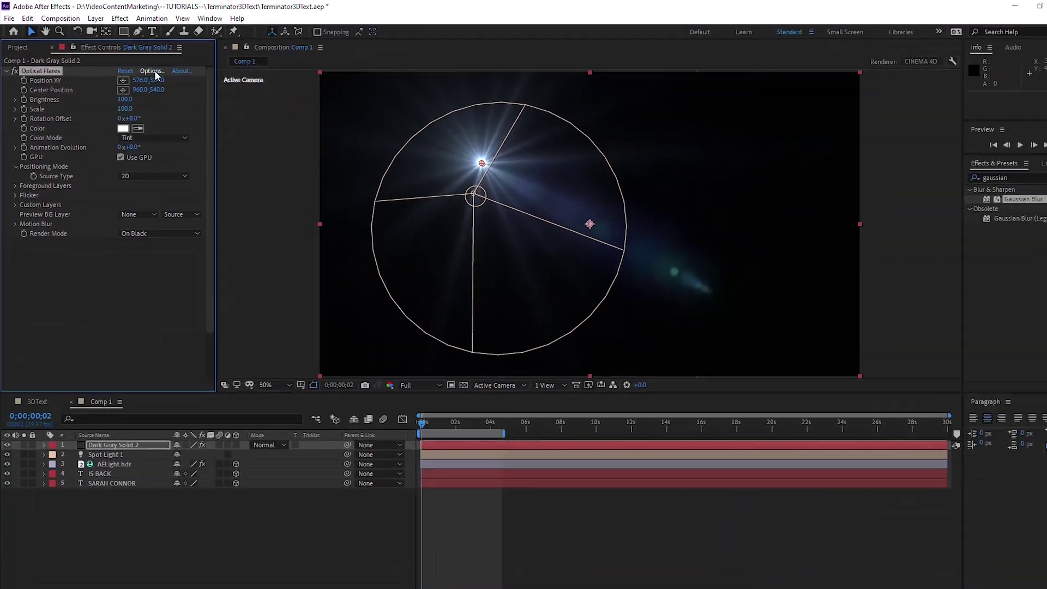
# Browse the Optical Flares Preset Browser to the Pro Presets 2 folder.
pyautogui.click(236, 110)
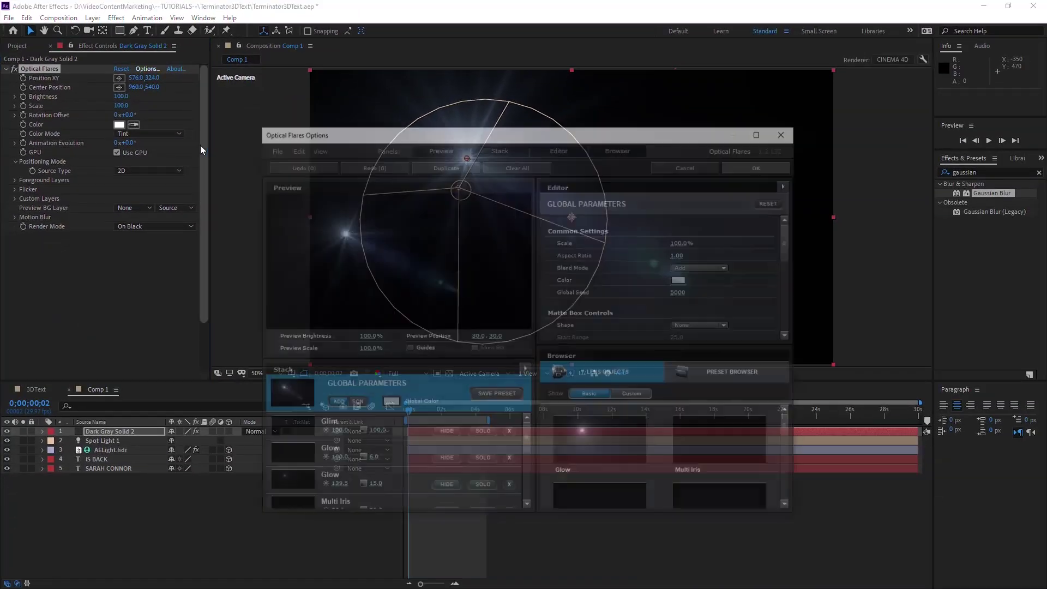
pyautogui.click(764, 382)
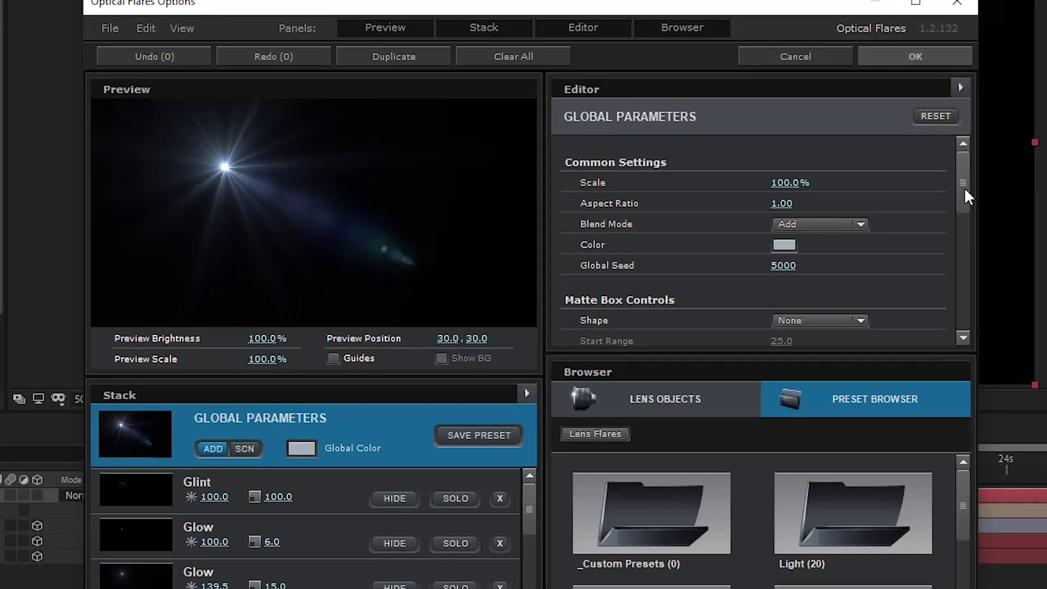
pyautogui.scroll(-2, 795, 246)
pyautogui.scroll(-2, 755, 474)
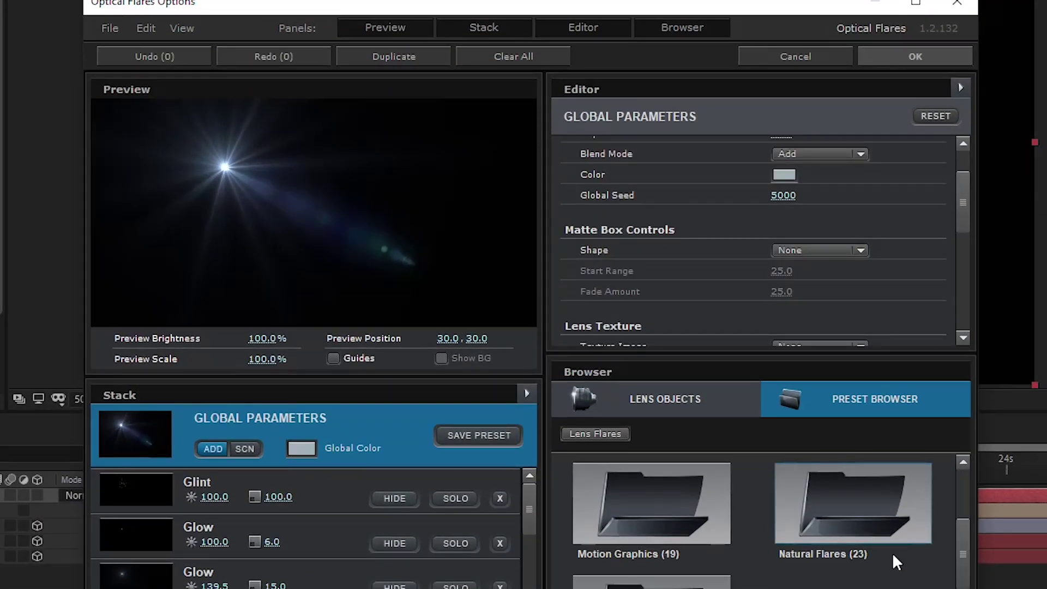
pyautogui.scroll(-2, 878, 546)
pyautogui.doubleClick(862, 536)
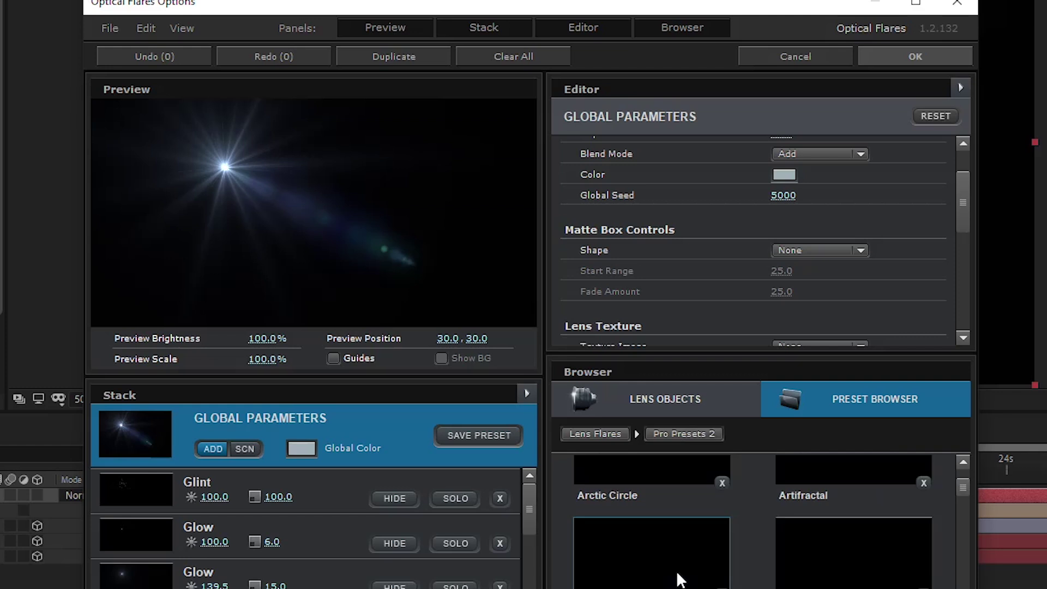
# Apply the Landing flare preset and go back into the flare's Options.
pyautogui.scroll(2, 964, 486)
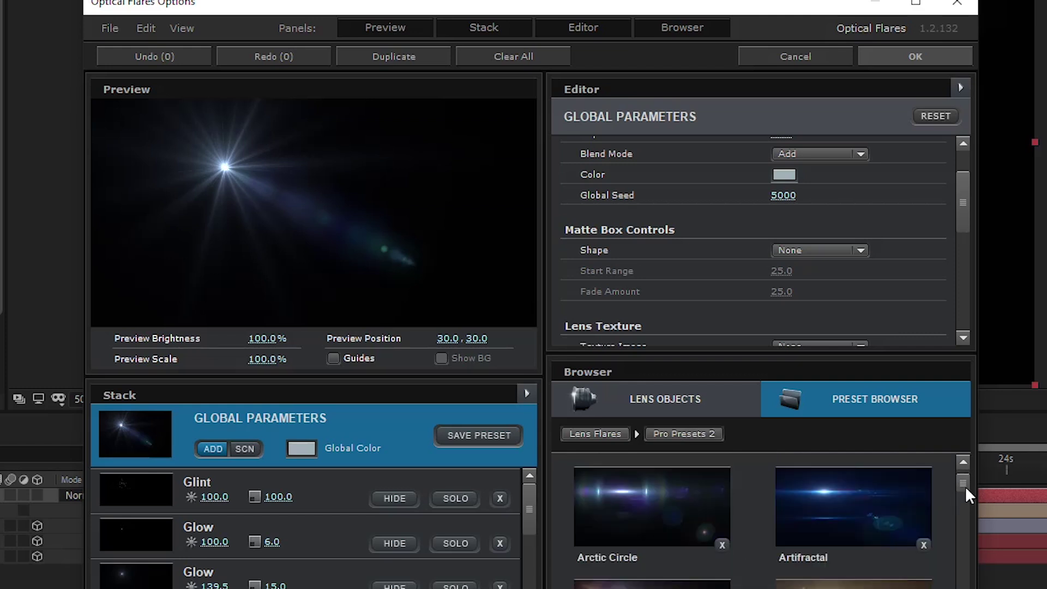
pyautogui.moveTo(967, 491); pyautogui.dragTo(965, 530)
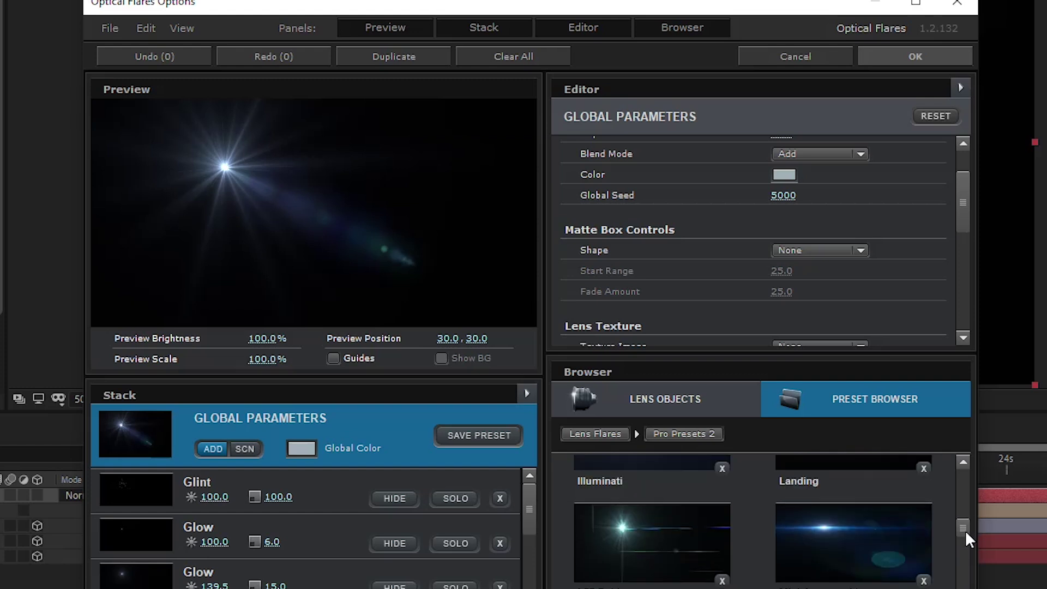
pyautogui.click(875, 529)
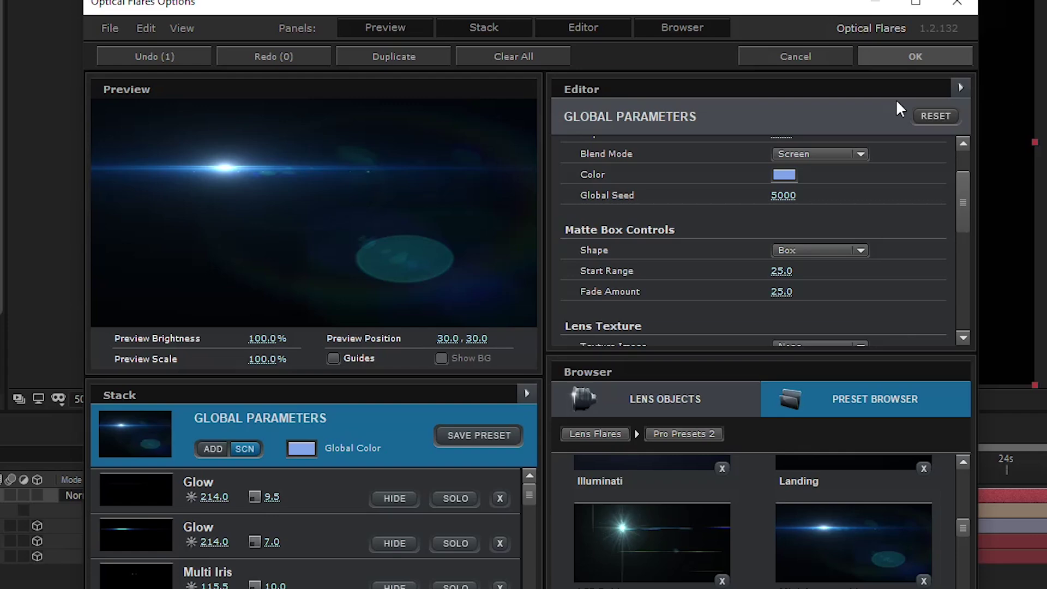
pyautogui.click(915, 56)
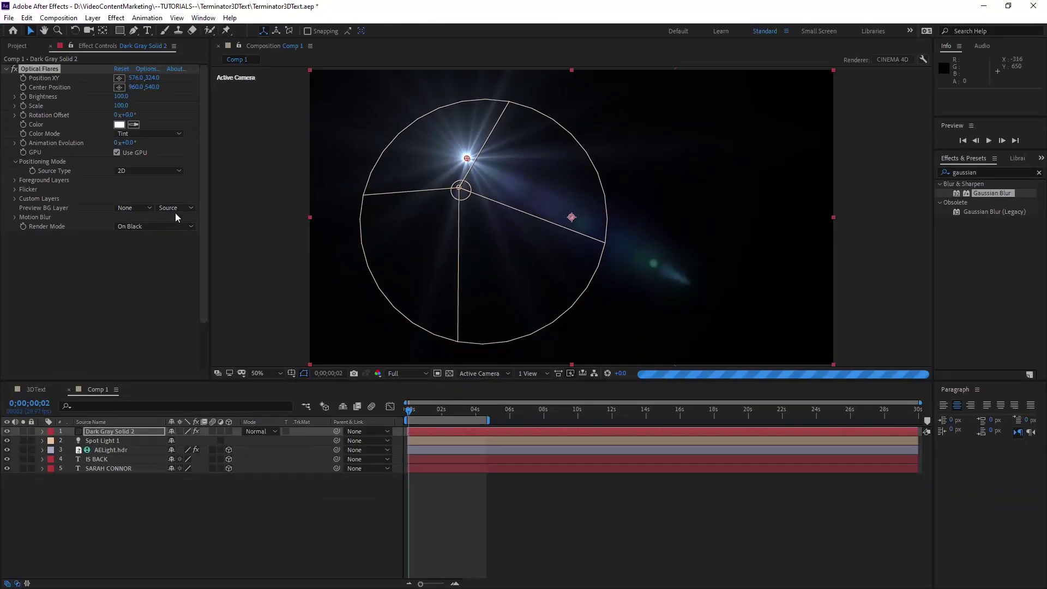
pyautogui.click(146, 69)
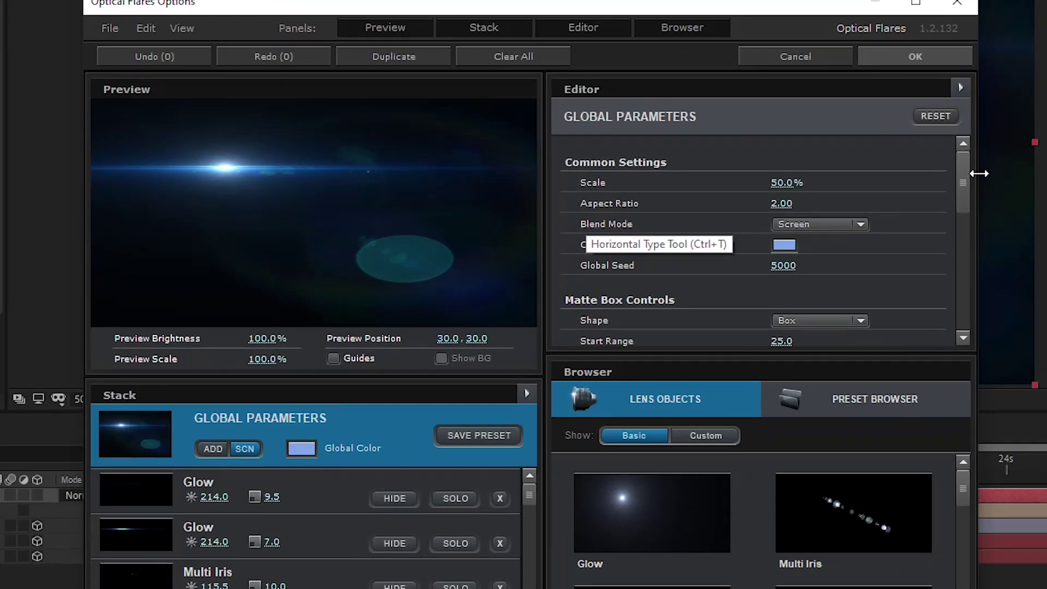
# Set the flare's Global Parameters colour to pure red FF0000.
pyautogui.moveTo(963, 178); pyautogui.dragTo(967, 198)
pyautogui.click(785, 186)
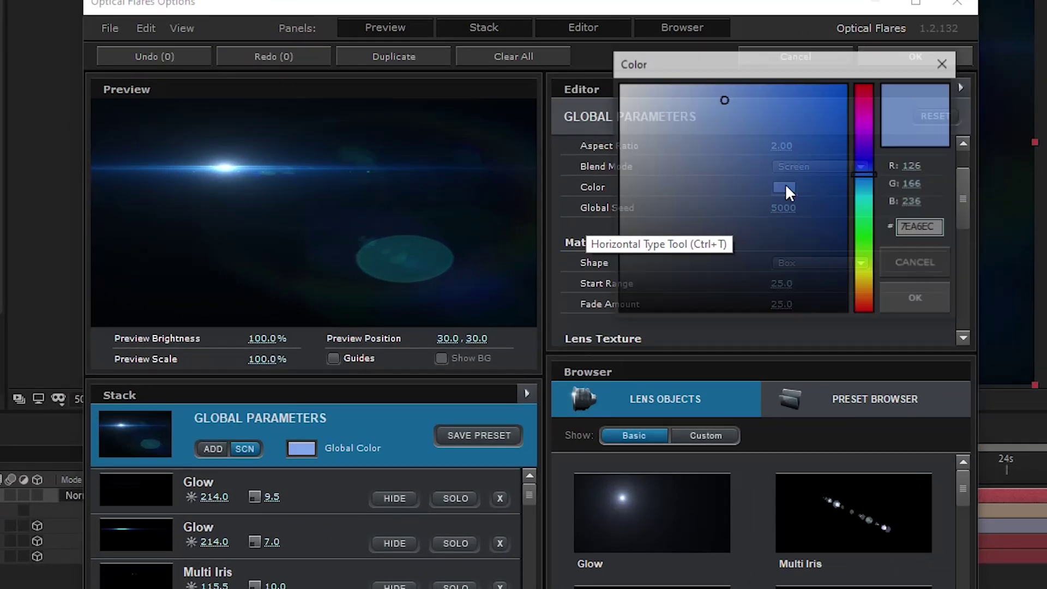
pyautogui.moveTo(864, 88); pyautogui.dragTo(868, 73)
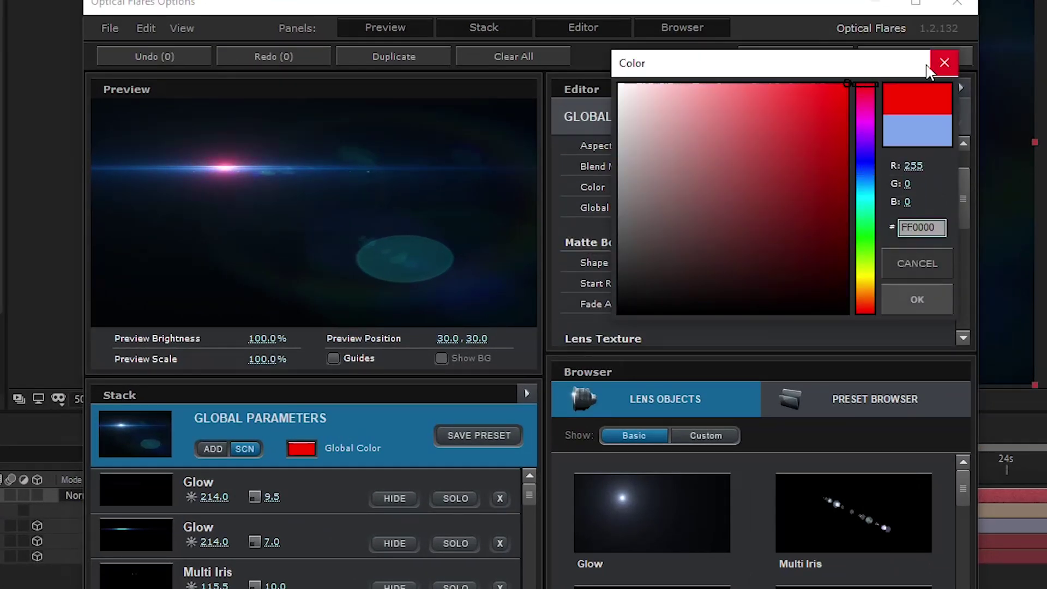
pyautogui.click(946, 63)
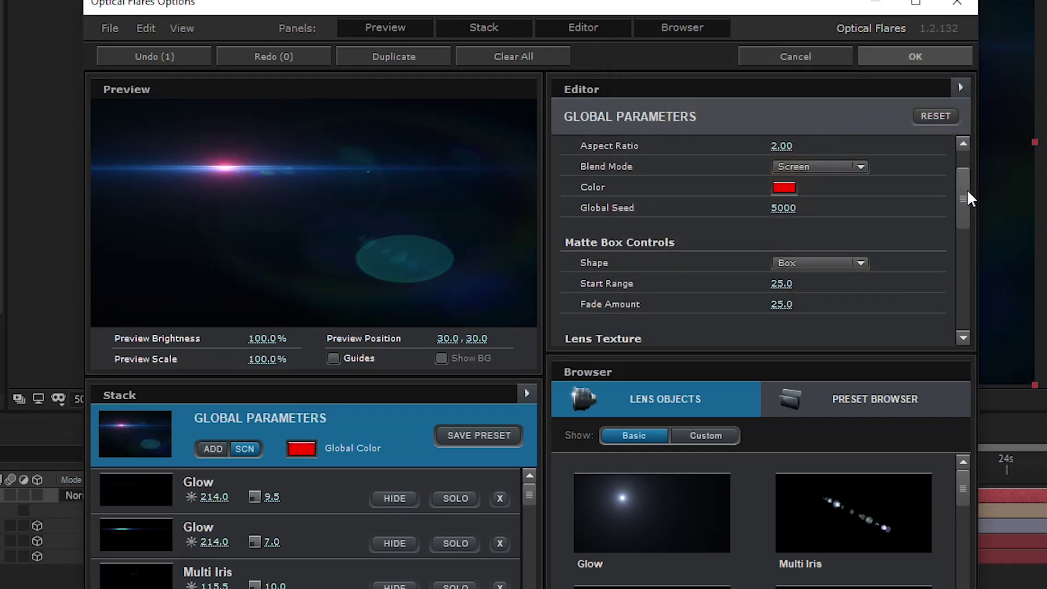
# Change the second Glow element's Colorize Color 1 from blue to red FF0000.
pyautogui.click(309, 537)
pyautogui.moveTo(968, 168); pyautogui.dragTo(960, 191)
pyautogui.click(785, 259)
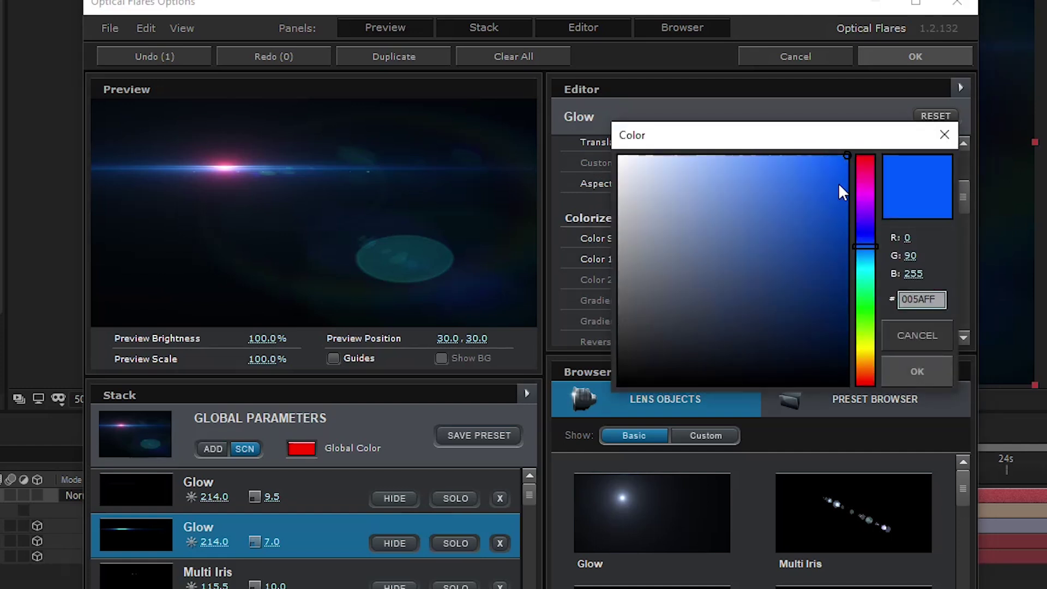
pyautogui.moveTo(861, 183); pyautogui.dragTo(874, 158)
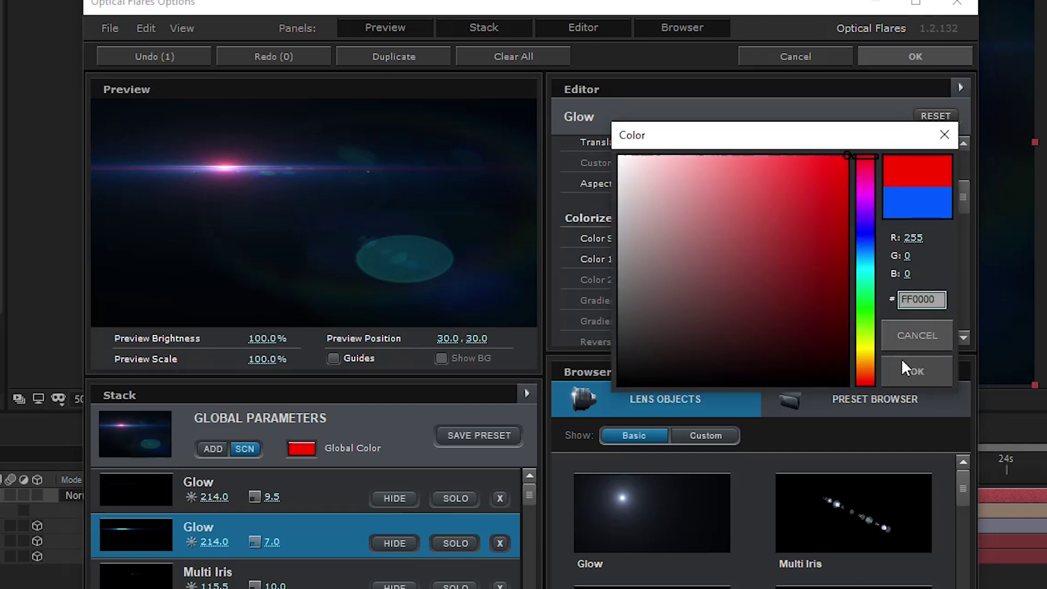
pyautogui.click(911, 369)
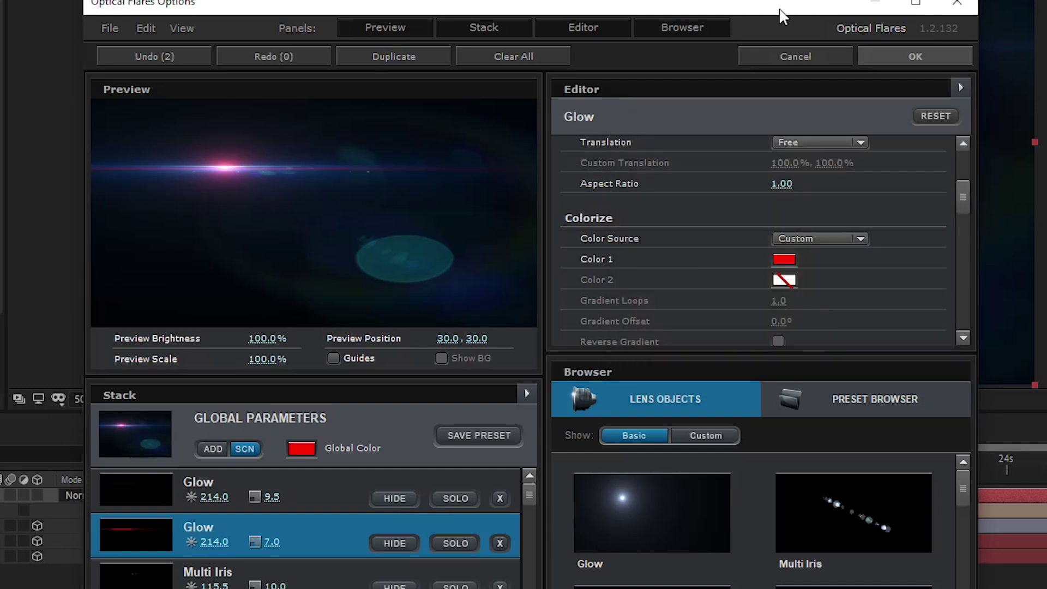
pyautogui.moveTo(784, 17); pyautogui.dragTo(772, 0)
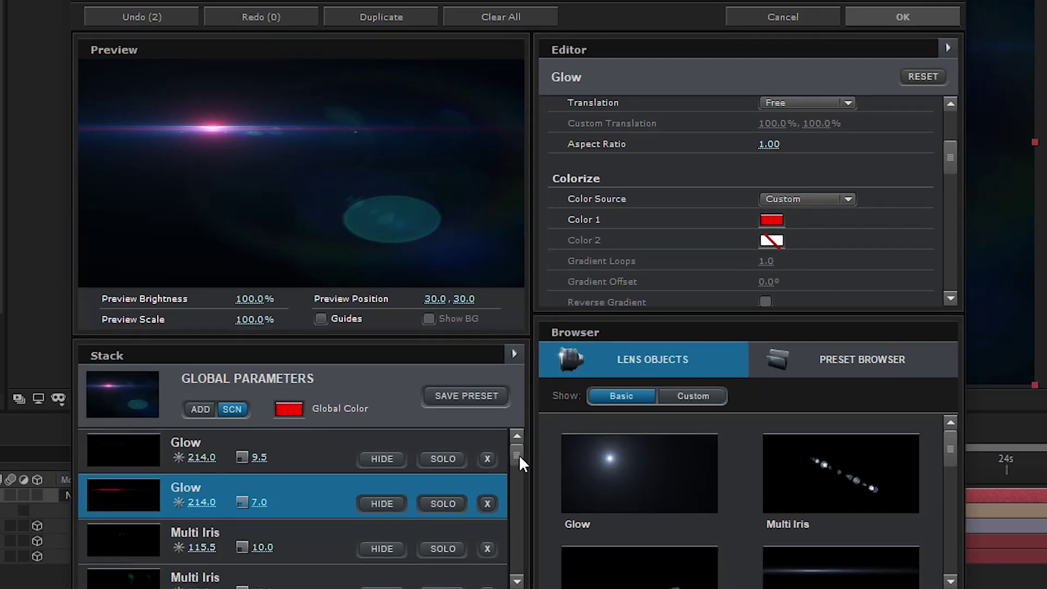
pyautogui.moveTo(518, 456); pyautogui.dragTo(524, 512)
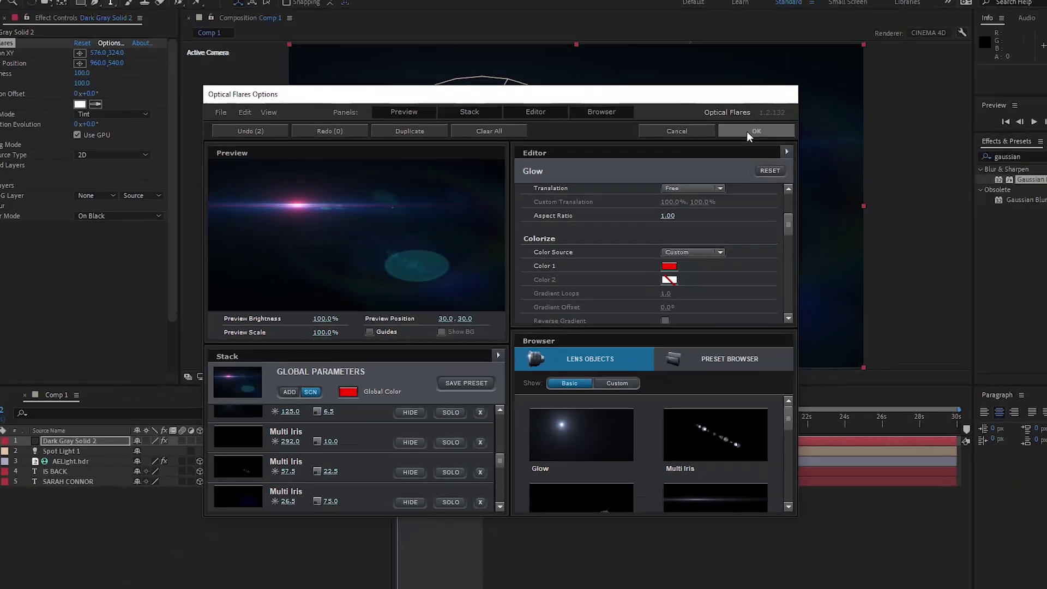
# Accept the red flare and set Dark Gray Solid 2's blending mode to Add.
pyautogui.click(755, 131)
pyautogui.click(234, 440)
pyautogui.click(234, 270)
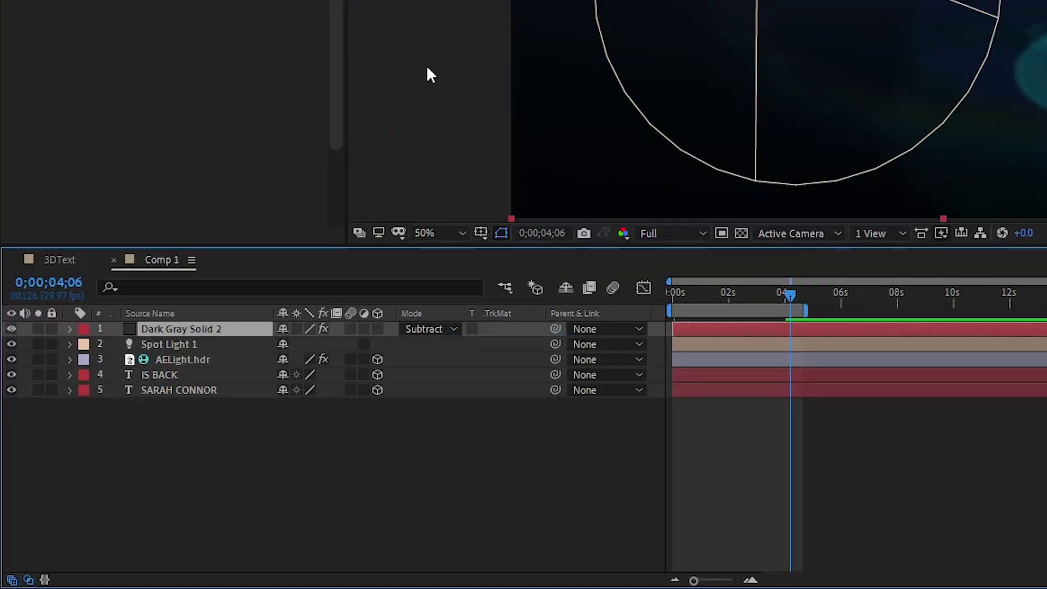
pyautogui.click(449, 327)
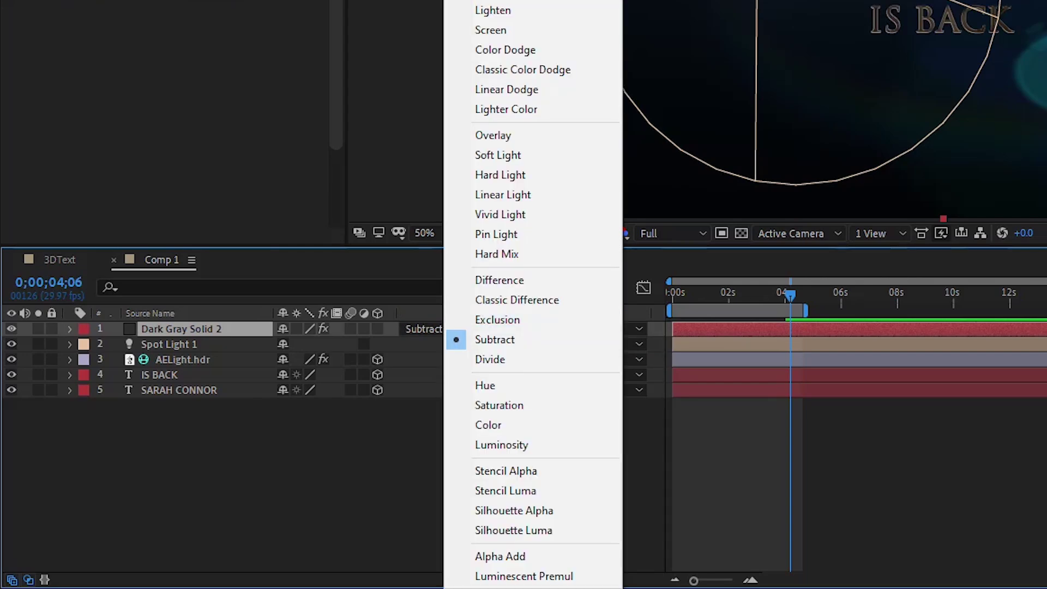
pyautogui.click(494, 1)
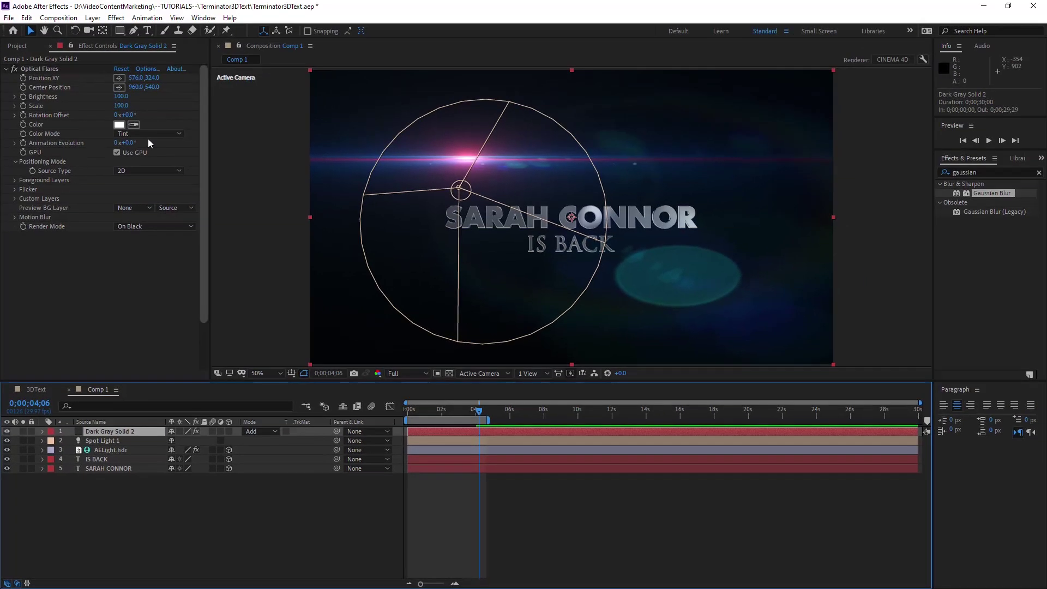
# Centre the flare on the SARAH CONNOR title at 956,578 and keyframe Brightness at 100.
pyautogui.click(49, 78)
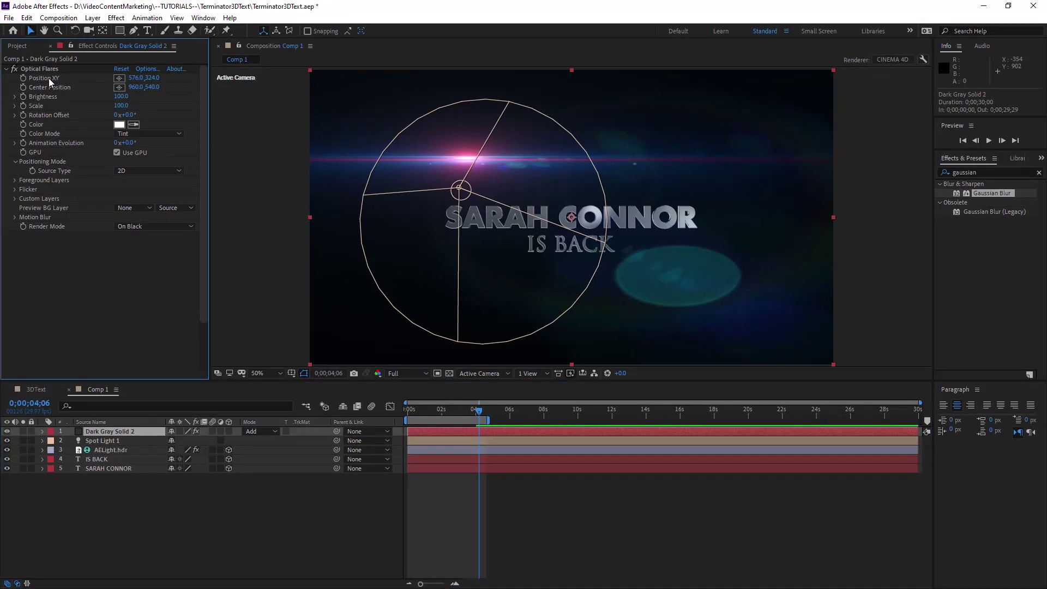
pyautogui.click(123, 80)
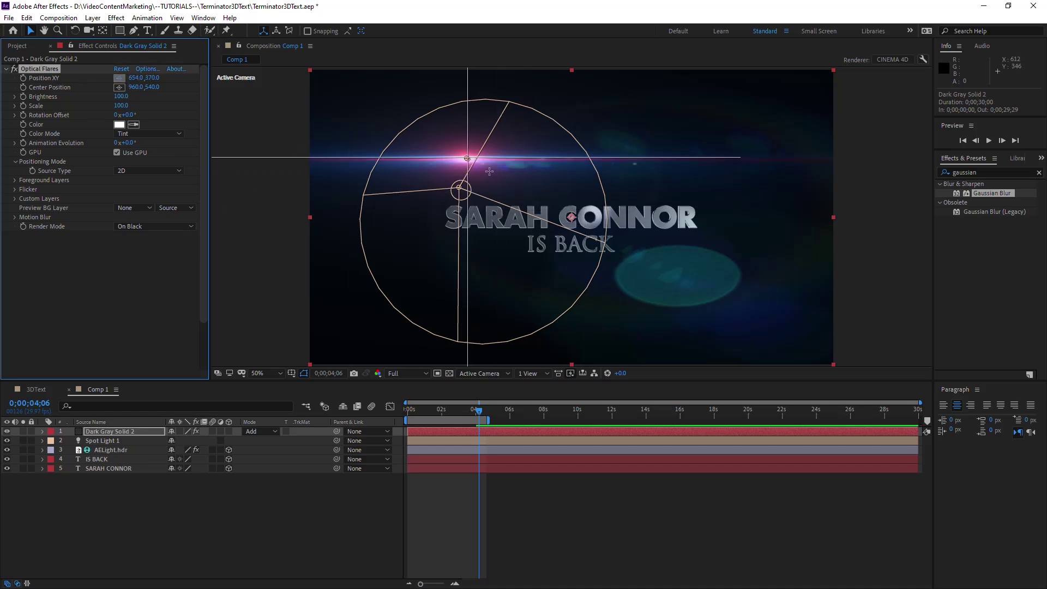
pyautogui.click(570, 227)
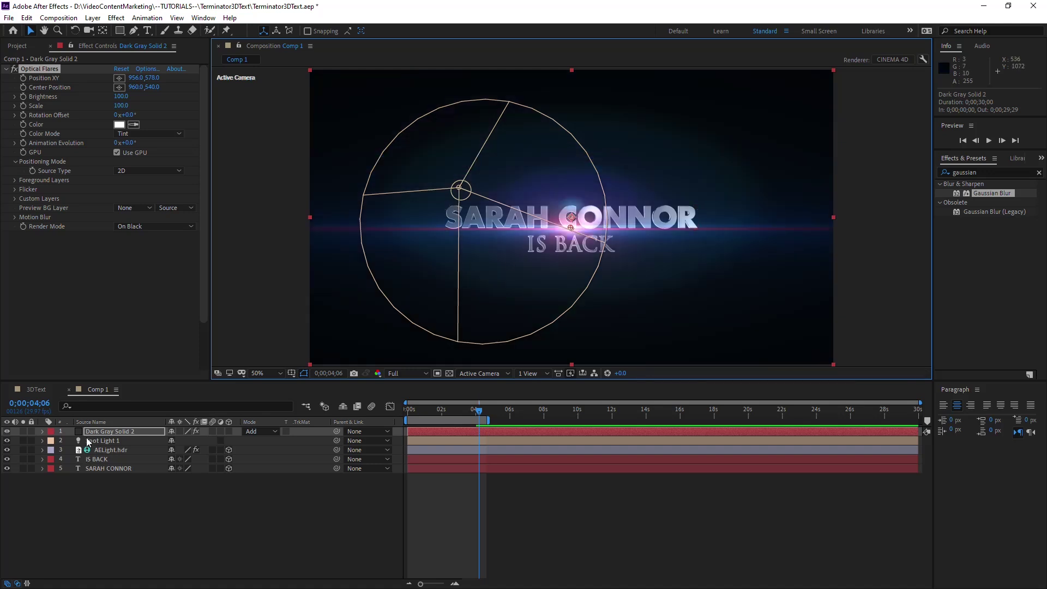
pyautogui.click(112, 433)
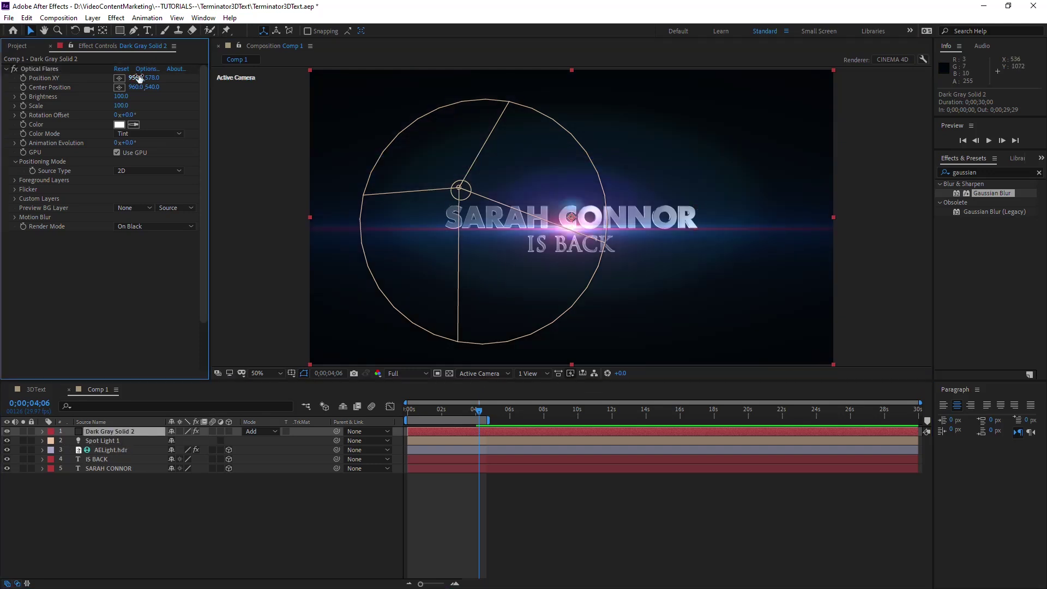
pyautogui.click(39, 69)
pyautogui.click(112, 431)
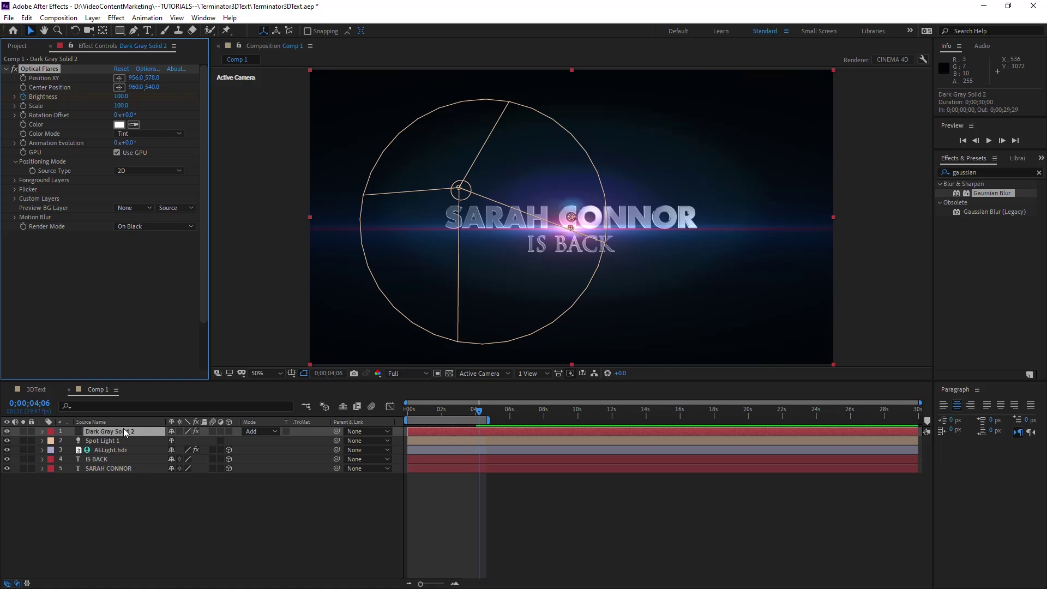
# Add a flare Brightness keyframe of 500 near the start of the animation.
pyautogui.press('u')
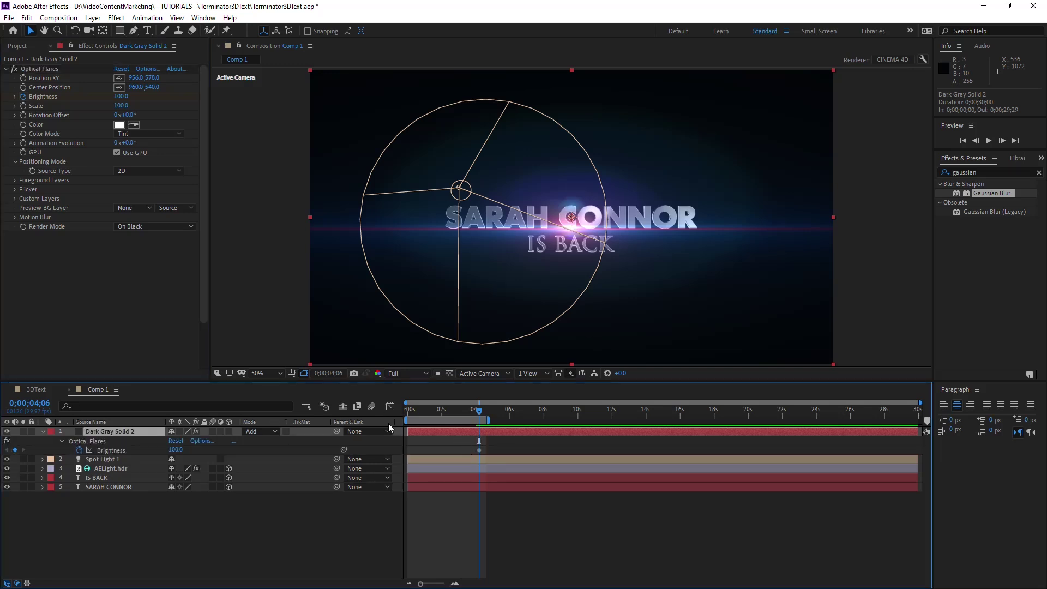
pyautogui.click(472, 413)
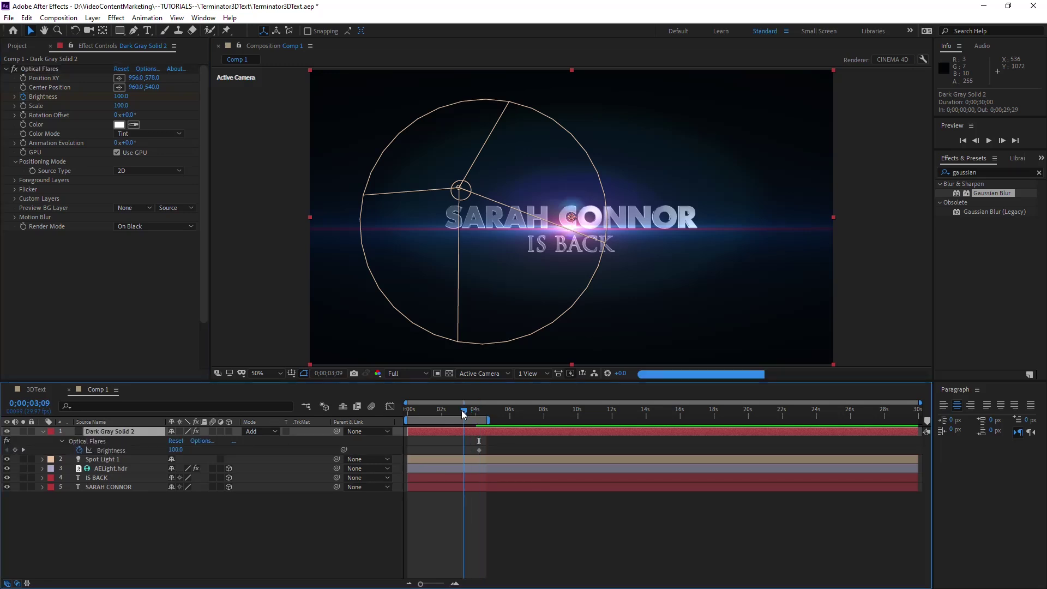
pyautogui.moveTo(465, 413); pyautogui.dragTo(407, 426)
pyautogui.press('space')
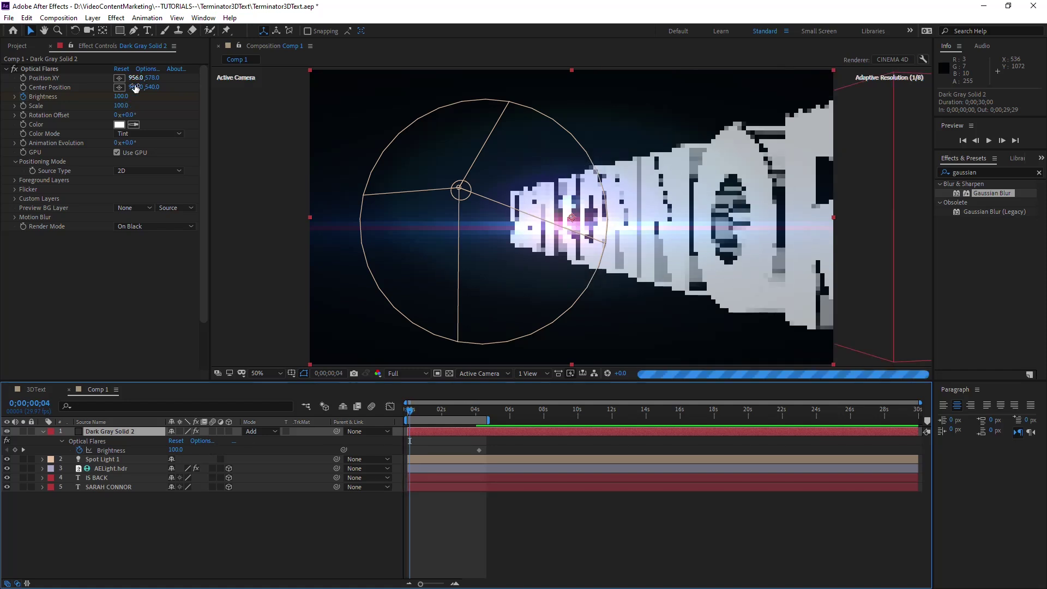
pyautogui.click(125, 96)
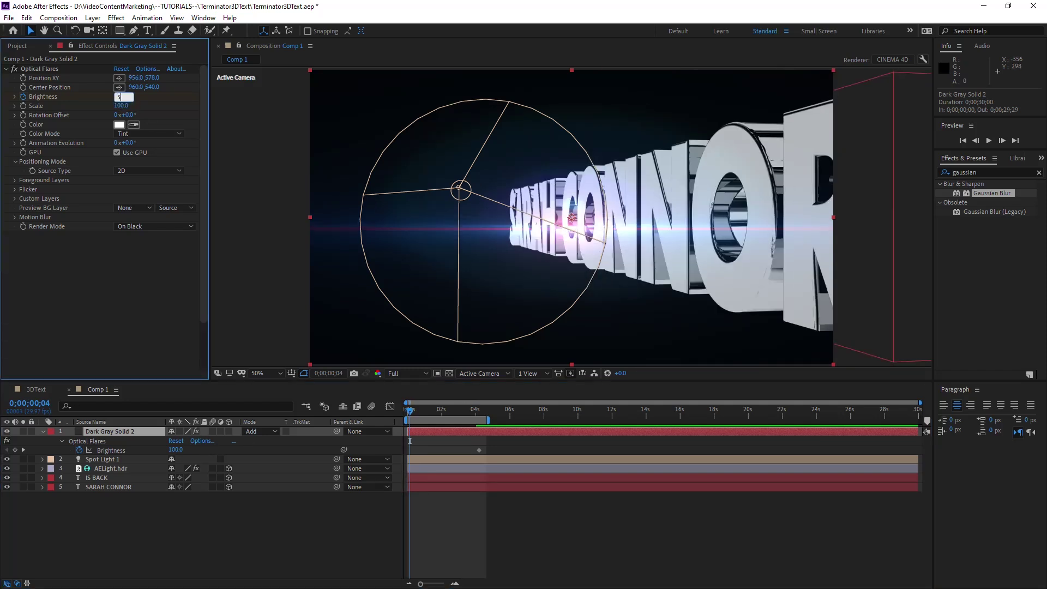
pyautogui.write('500')
pyautogui.press('Return')
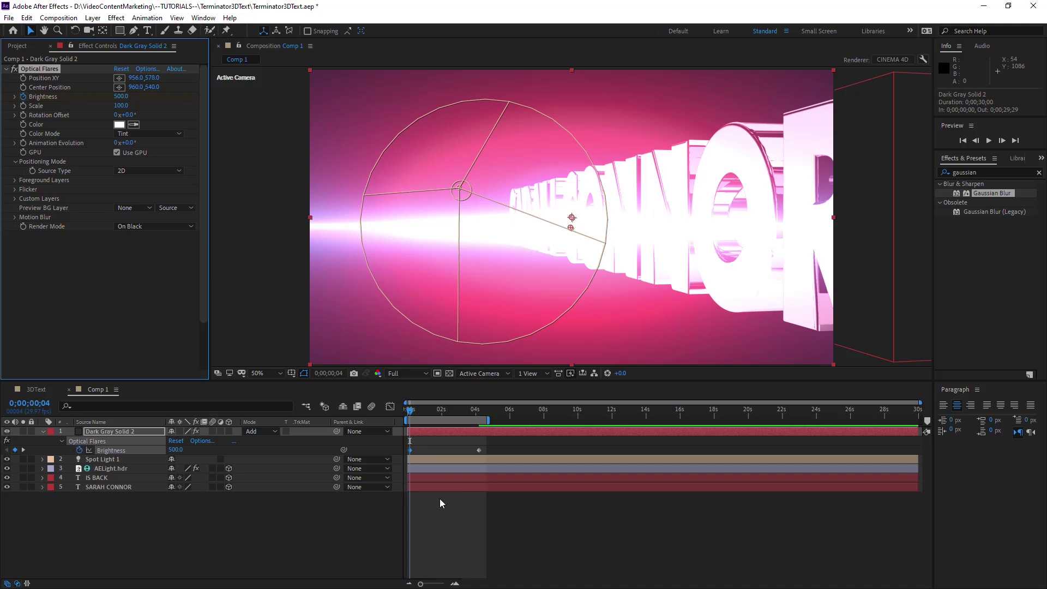
# Shift the title, light and environment layers so they start before zero.
pyautogui.moveTo(451, 433); pyautogui.dragTo(457, 436)
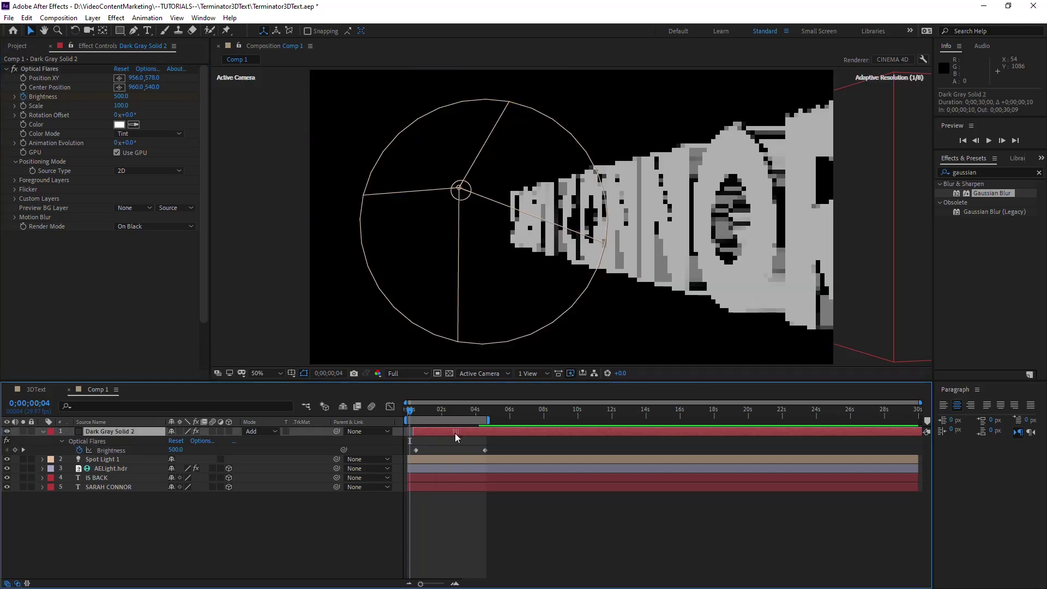
pyautogui.hotkey('ctrl', 'z')
pyautogui.moveTo(461, 540); pyautogui.dragTo(405, 432)
pyautogui.click(420, 415)
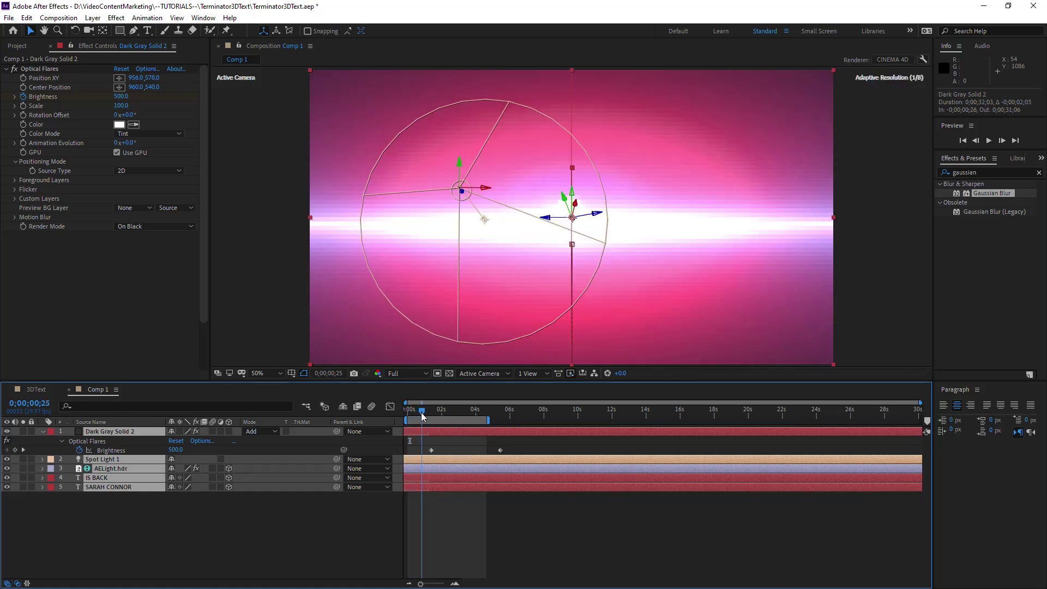
pyautogui.click(294, 530)
# Add a Brightness 0 keyframe just before the flash and start the work area at 0;00;00;14.
pyautogui.click(175, 450)
pyautogui.press('Return')
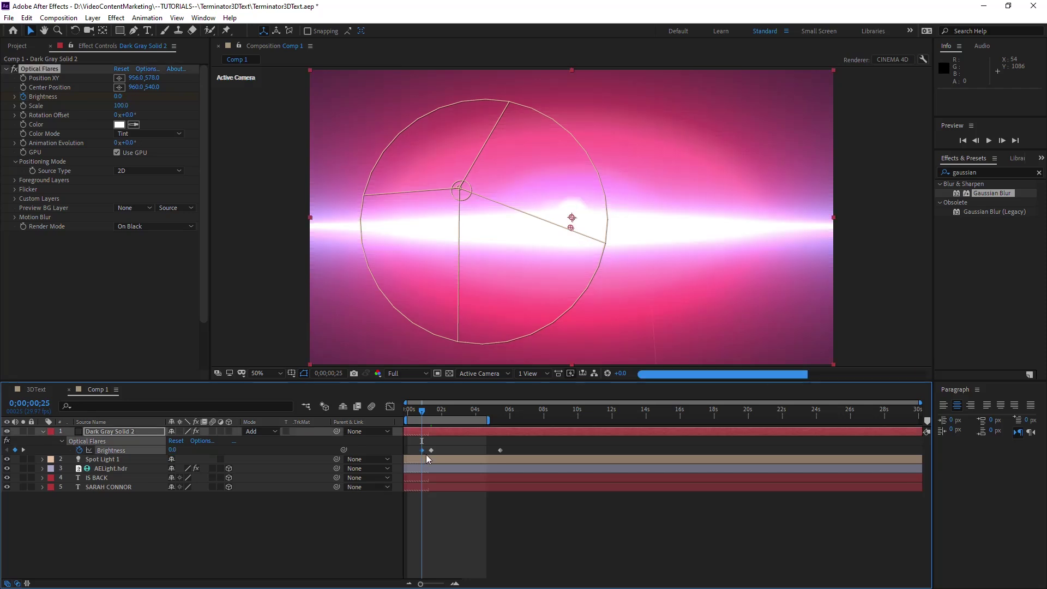
pyautogui.moveTo(422, 451); pyautogui.dragTo(424, 451)
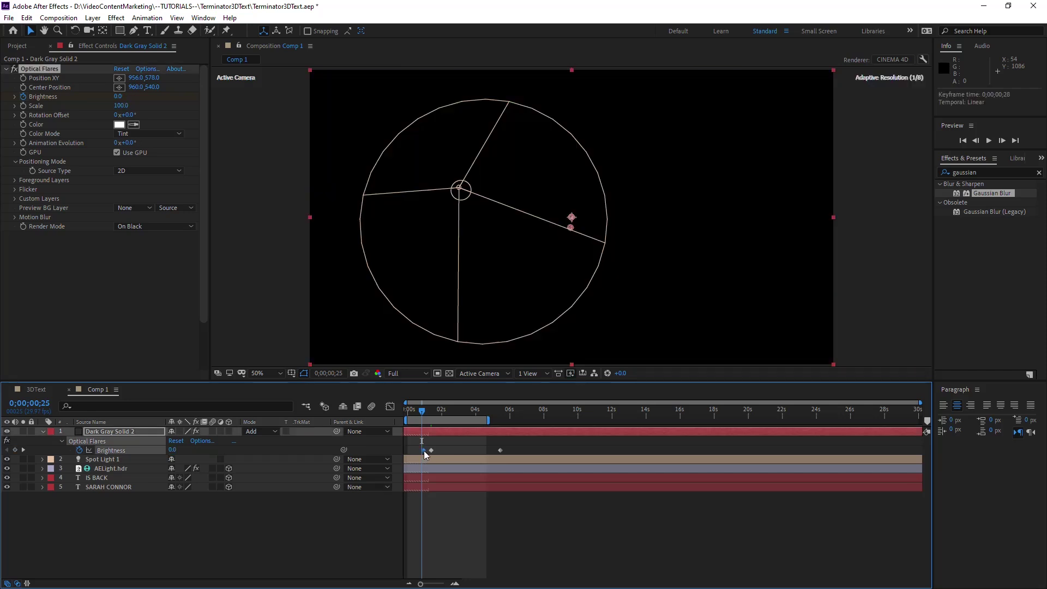
pyautogui.click(415, 411)
pyautogui.press('b')
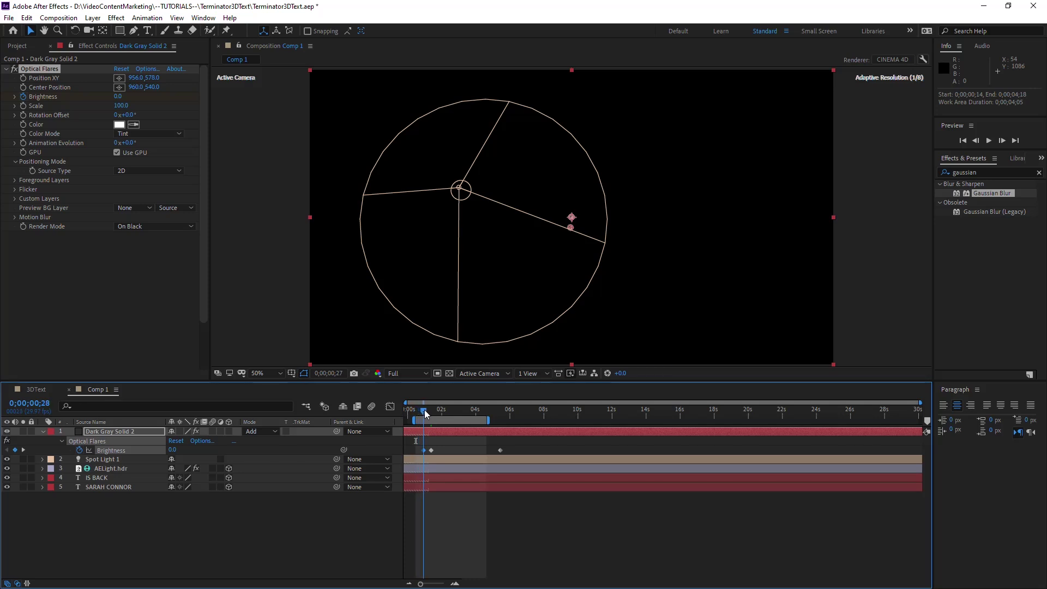
pyautogui.moveTo(427, 415); pyautogui.dragTo(488, 450)
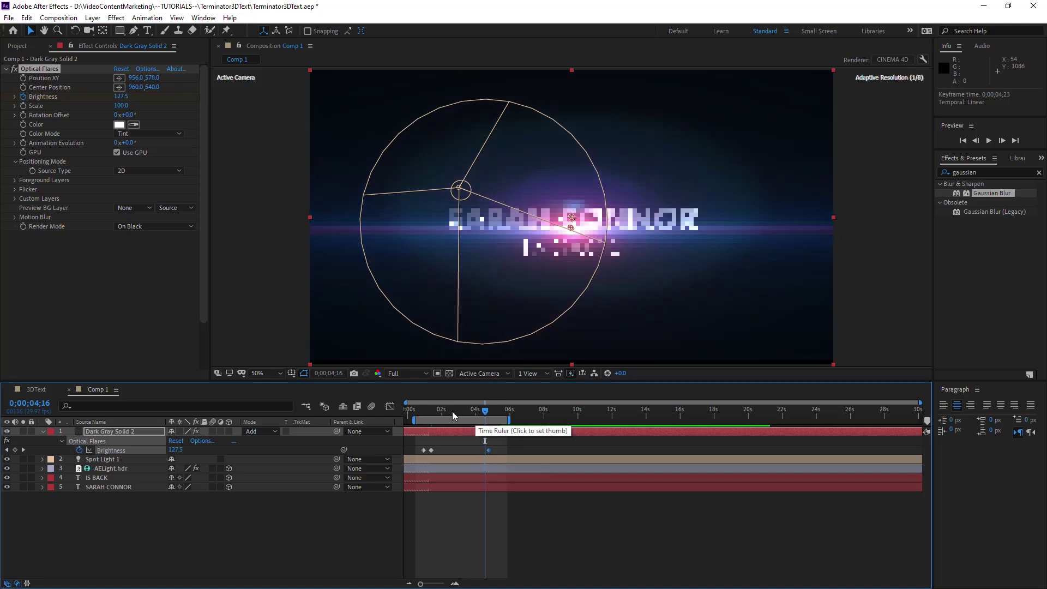
# Apply Easy Ease to the Brightness keyframes and preview the 162-frame title fly-in.
pyautogui.moveTo(482, 417); pyautogui.dragTo(407, 461)
pyautogui.press('F9')
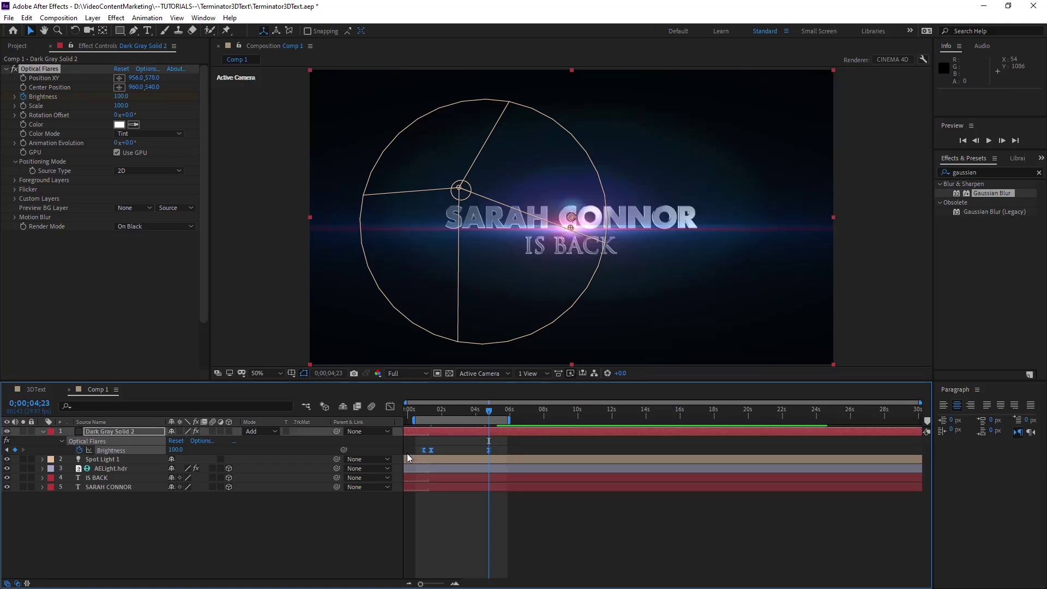
pyautogui.click(465, 523)
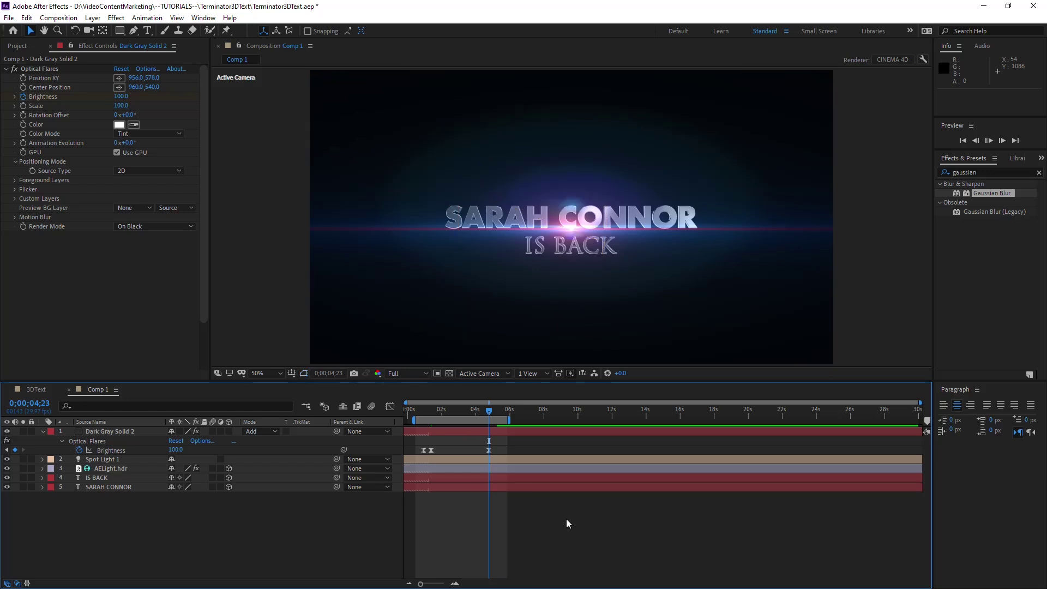
pyautogui.press('space')
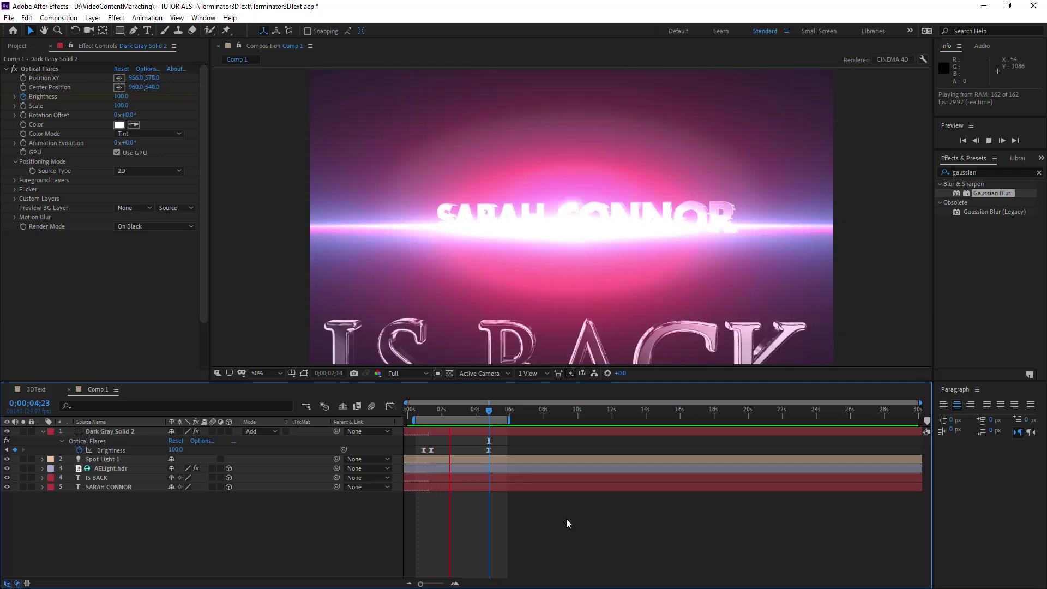
pyautogui.press('space')
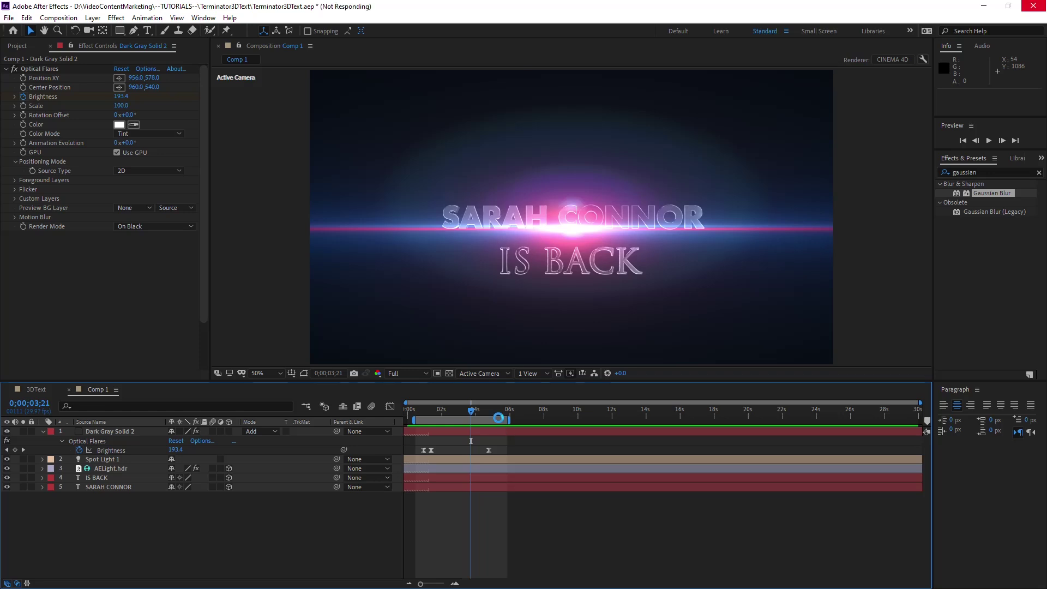
# Replace the SARAH CONNOR title text with LINDA HAMILTON, keeping it above IS BACK.
pyautogui.click(498, 410)
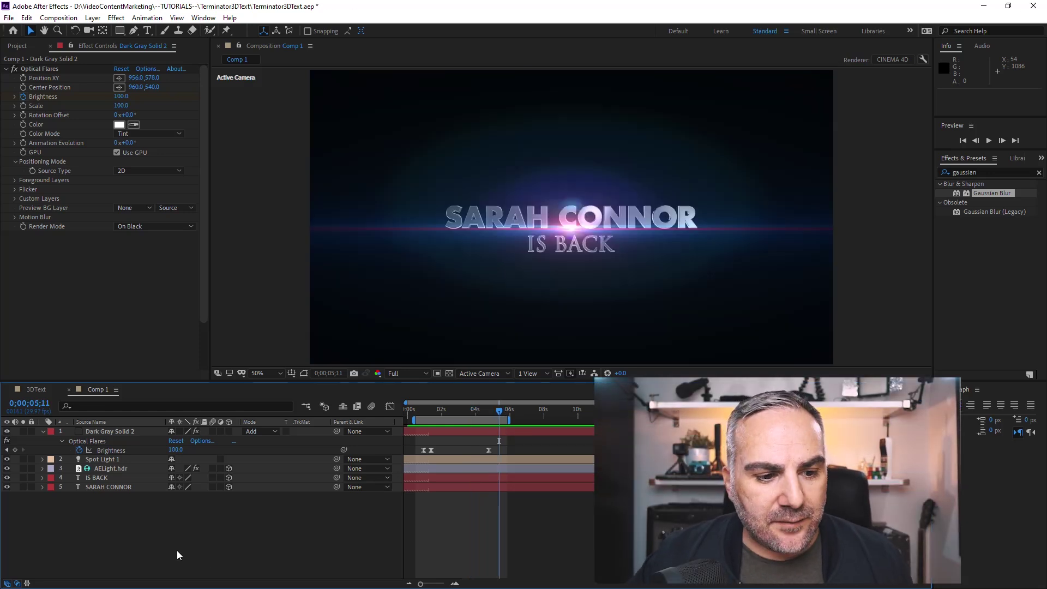
pyautogui.doubleClick(136, 487)
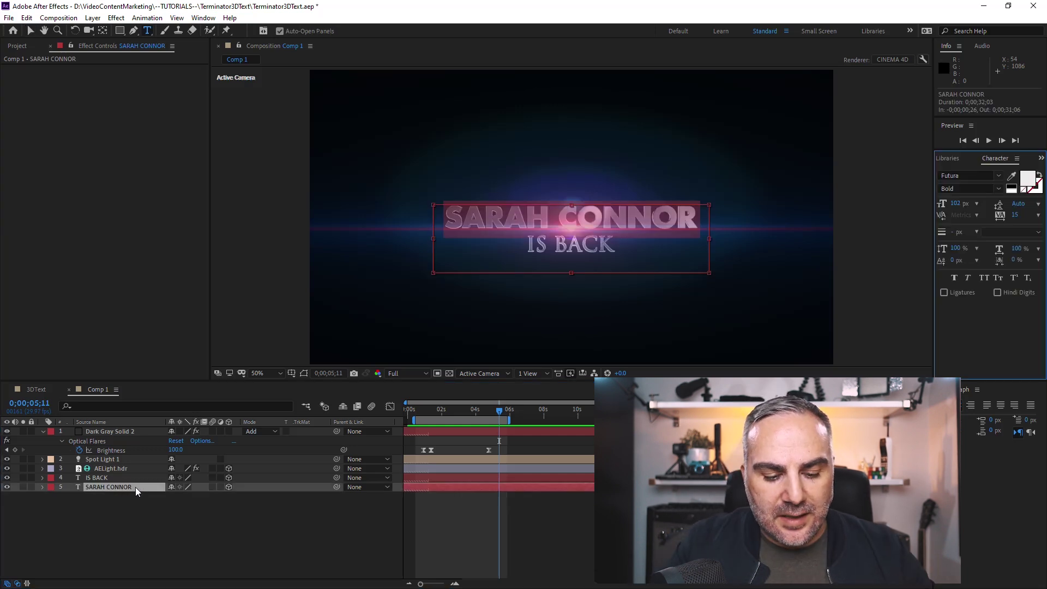
pyautogui.write('LINDA')
pyautogui.press('Return')
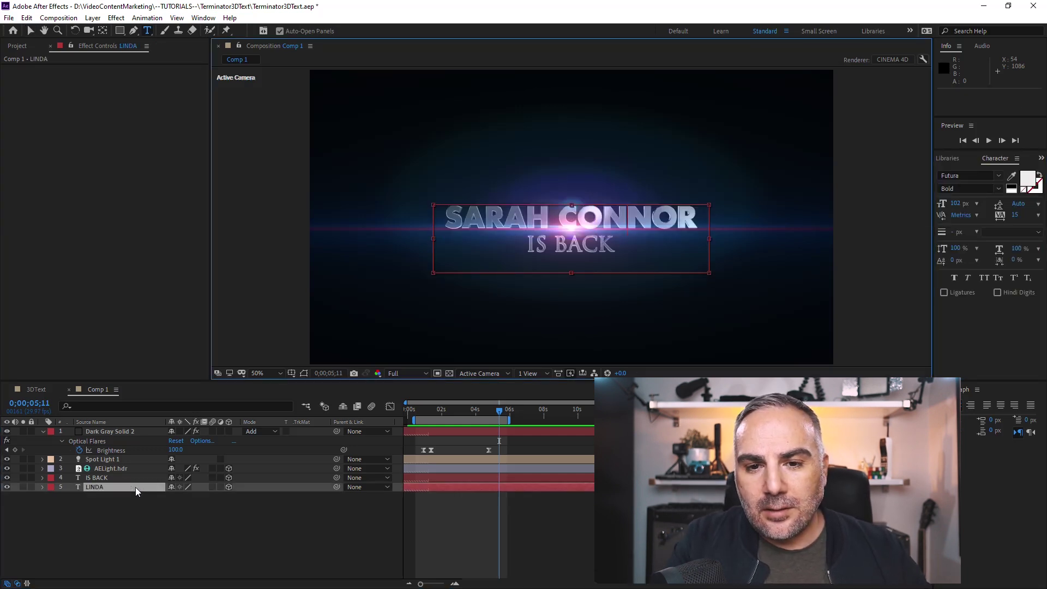
pyautogui.write('HAMIL')
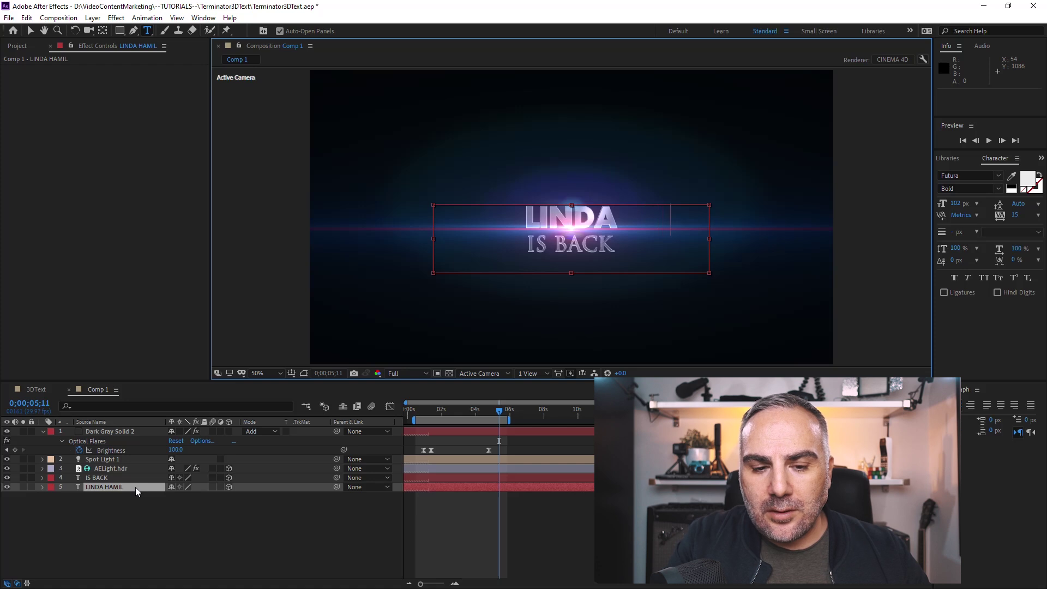
pyautogui.write('TON')
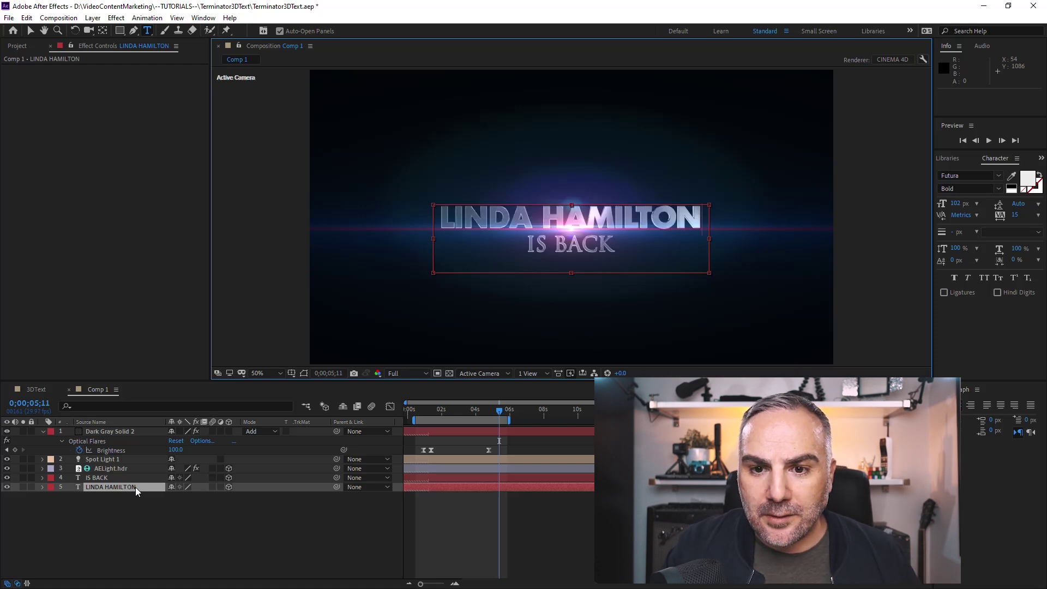
pyautogui.press('Return')
pyautogui.click(268, 554)
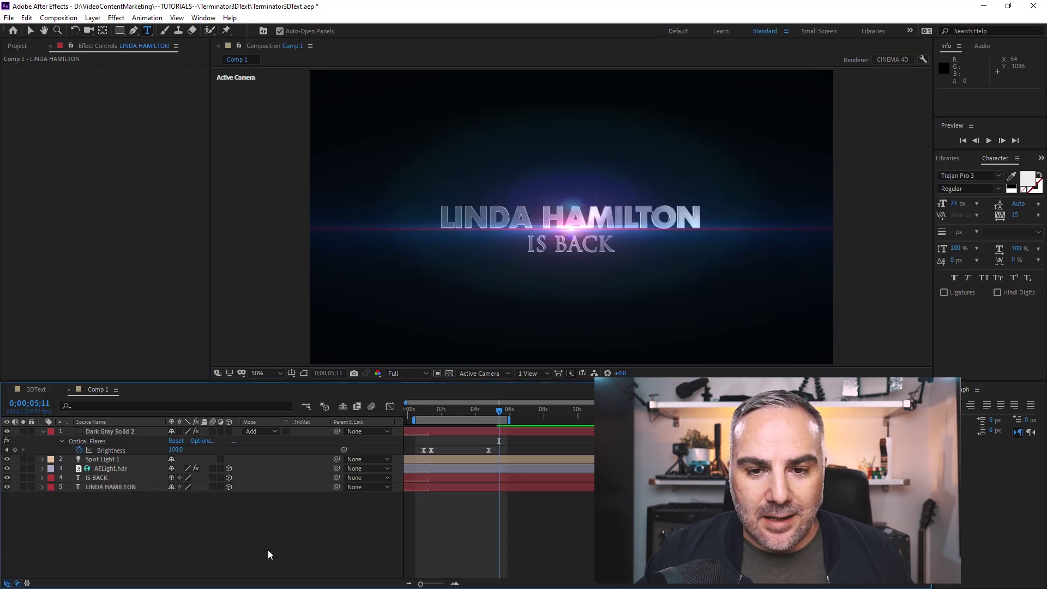